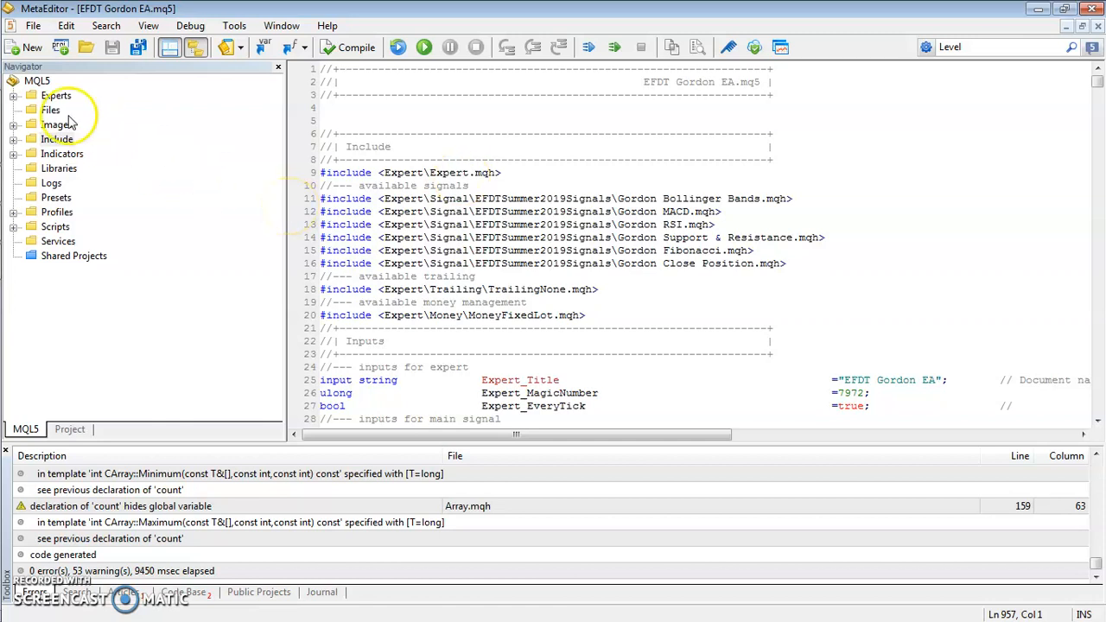
Locate EFDT Gordon EA.mq5 among the Experts files and examine its title and the available signals include lines
click(14, 96)
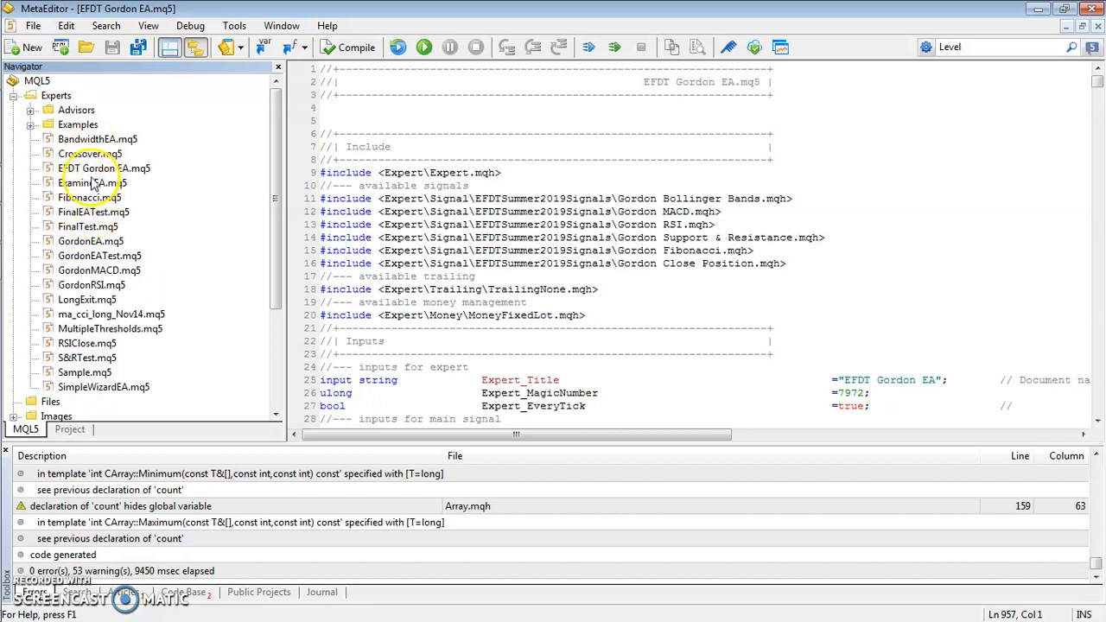
click(95, 170)
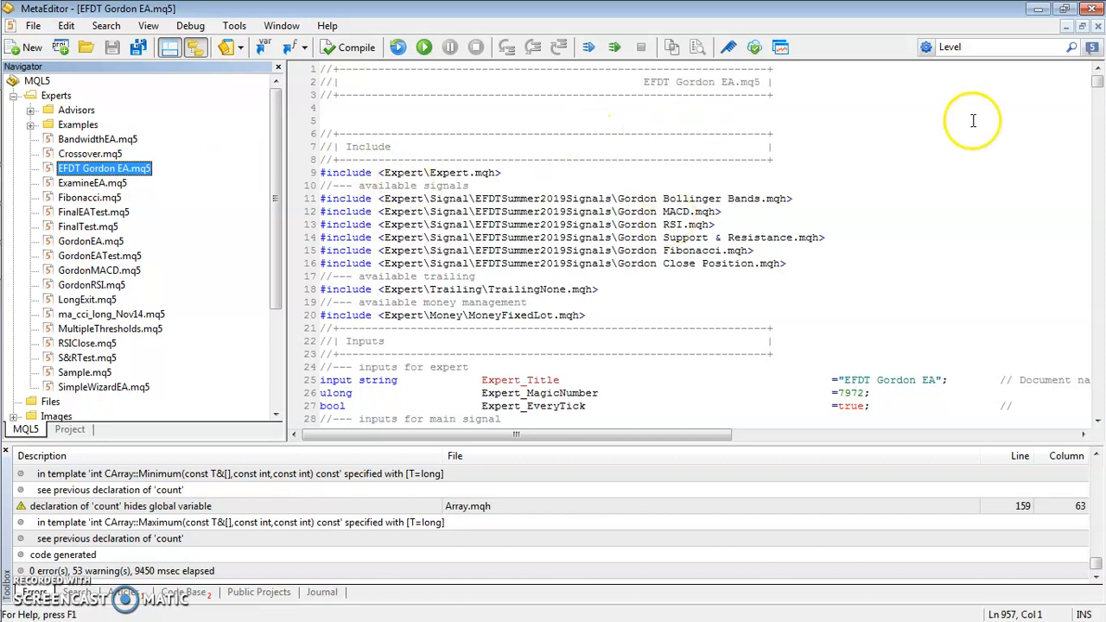
drag(644, 82, 761, 81)
click(830, 118)
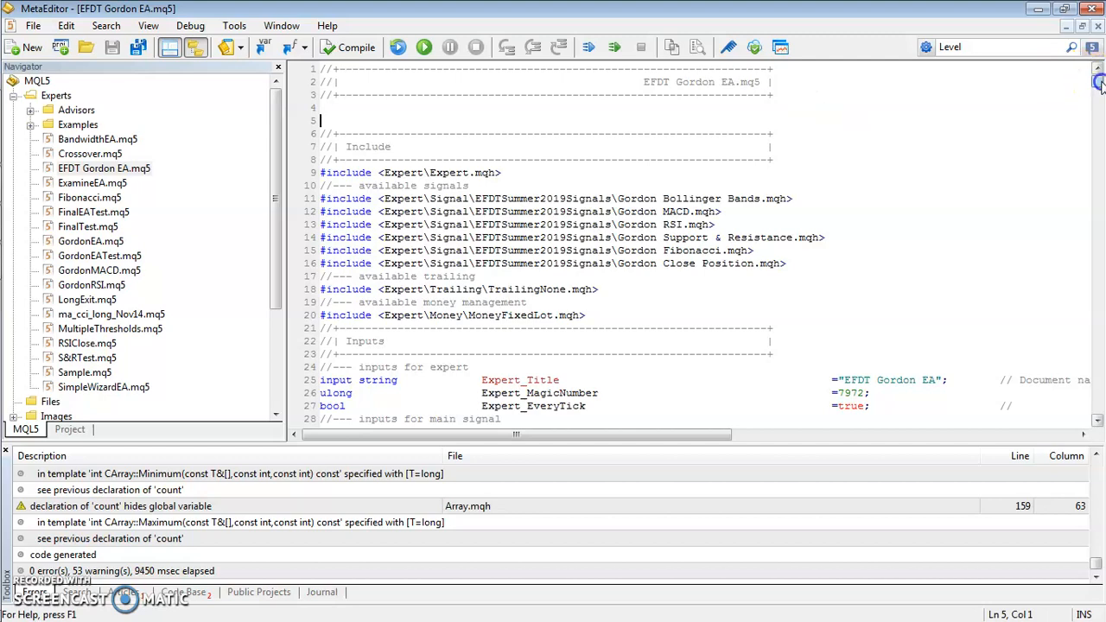
drag(1101, 87, 1072, 87)
drag(320, 199, 825, 267)
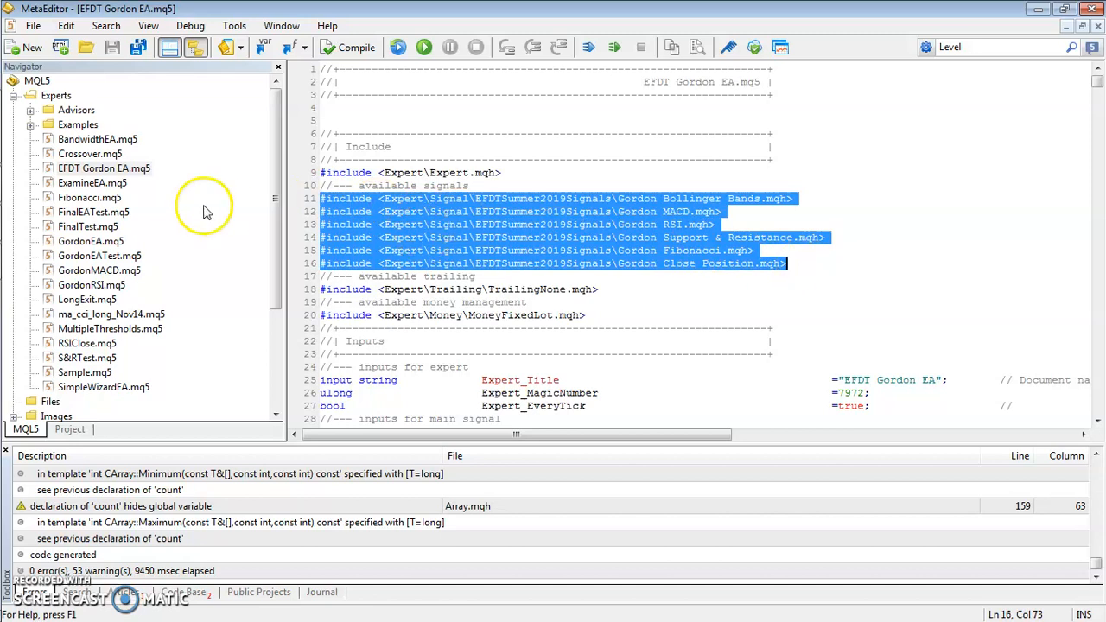
Collapse the Experts folder and browse to the EFDTSummer2019Signals folder under Include, Expert, Signal
drag(277, 197, 273, 173)
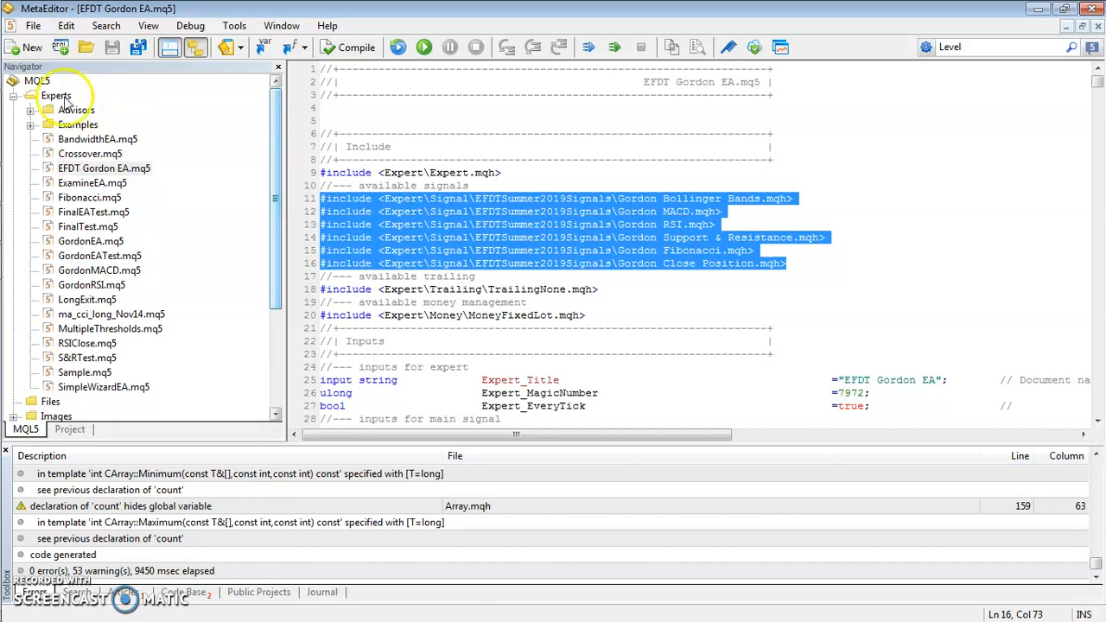
click(13, 96)
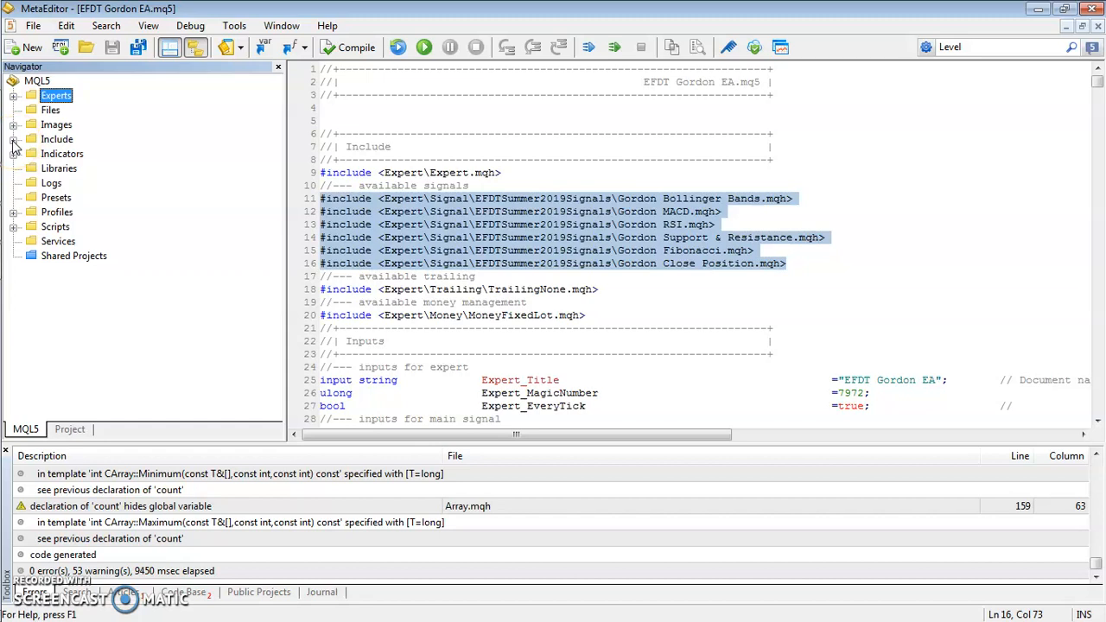
click(13, 140)
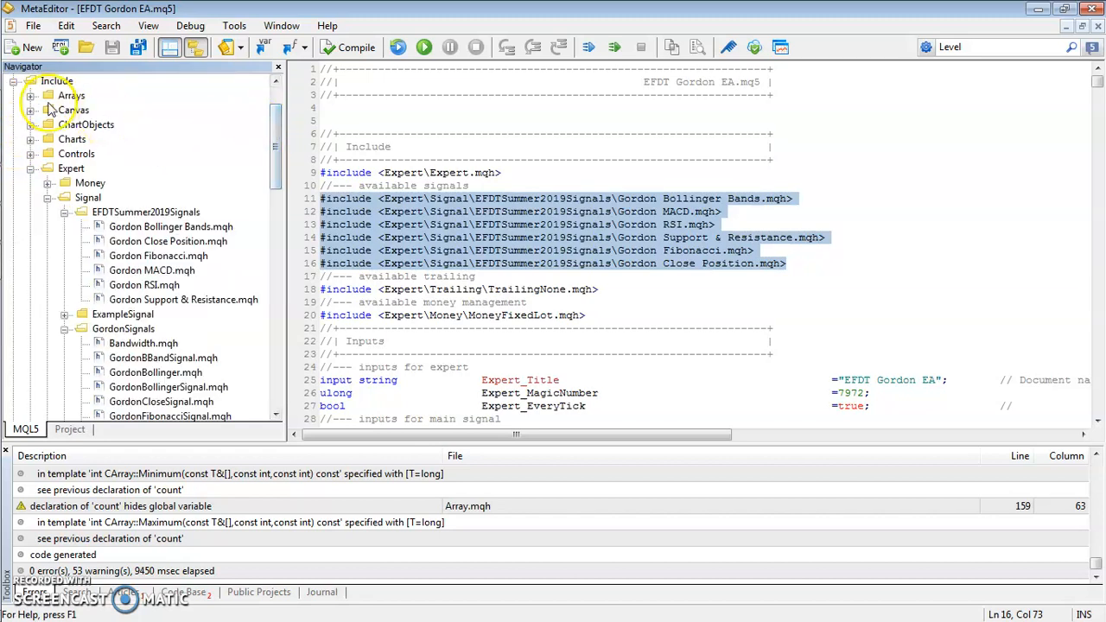
click(30, 168)
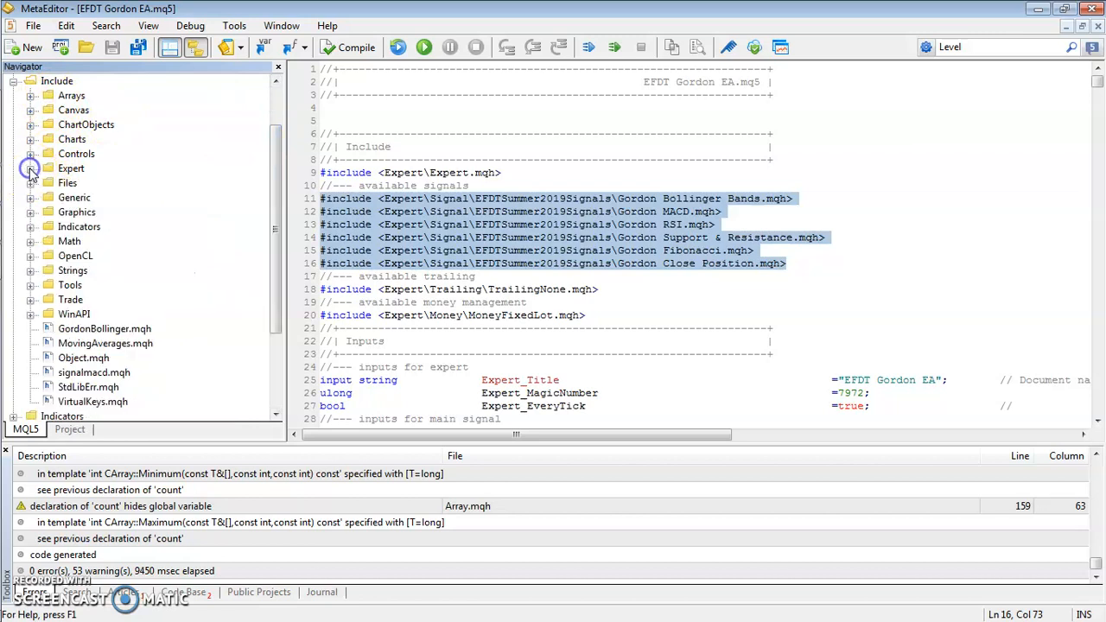
click(30, 168)
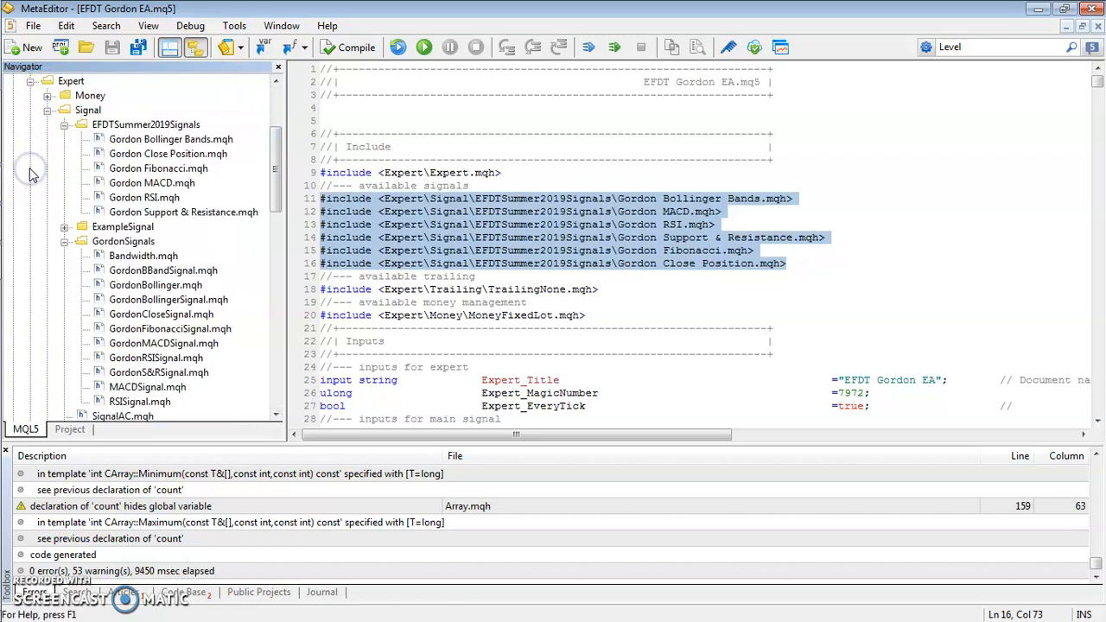
click(48, 110)
click(47, 112)
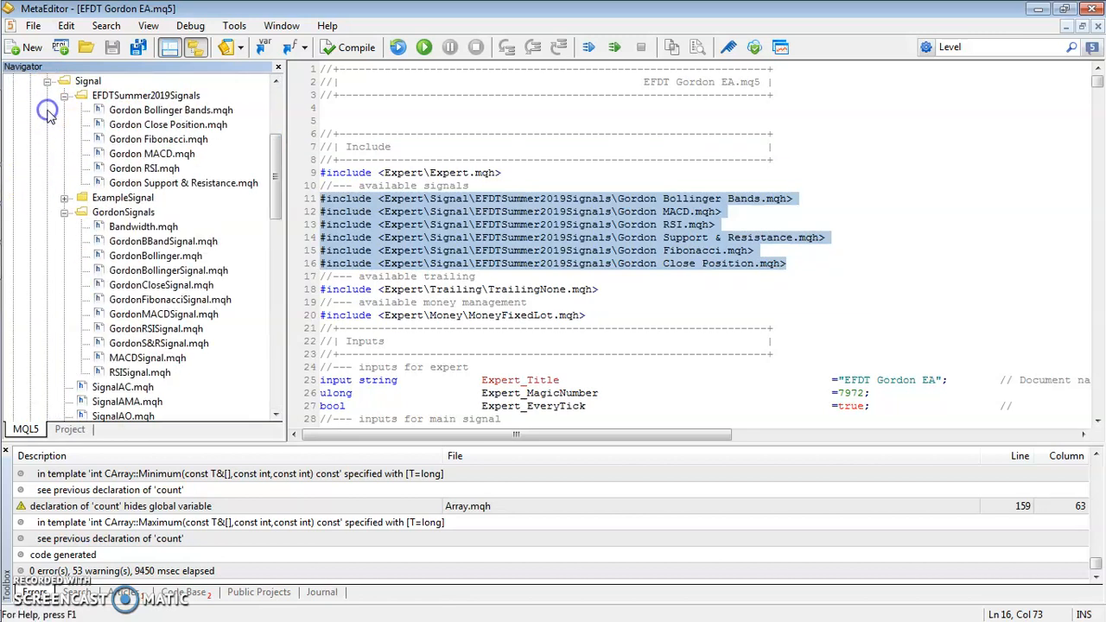
scroll(281, 139, up, 3)
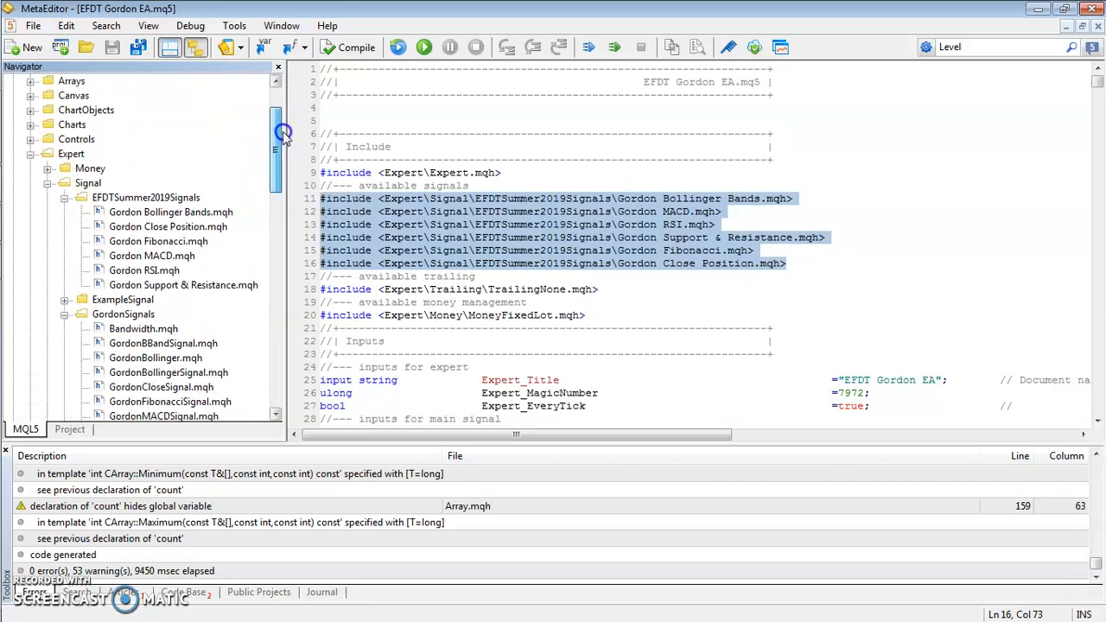
click(138, 200)
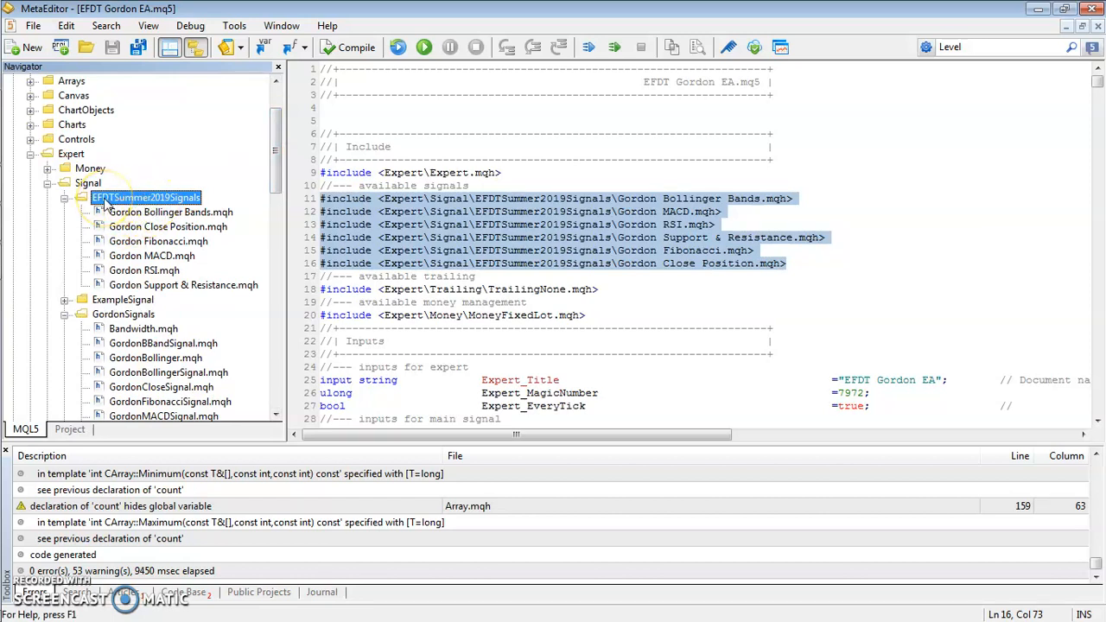
Review the signal files in EFDTSummer2019Signals against the include lines in the EA code
click(163, 213)
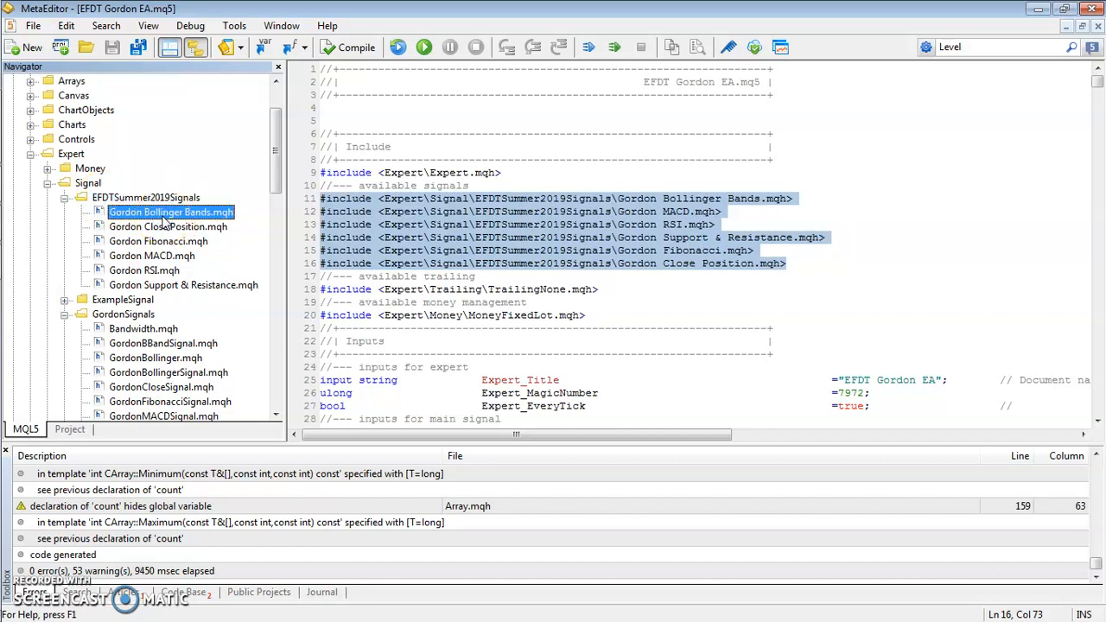
click(164, 221)
key(Down)
key(Down)
key(Down)
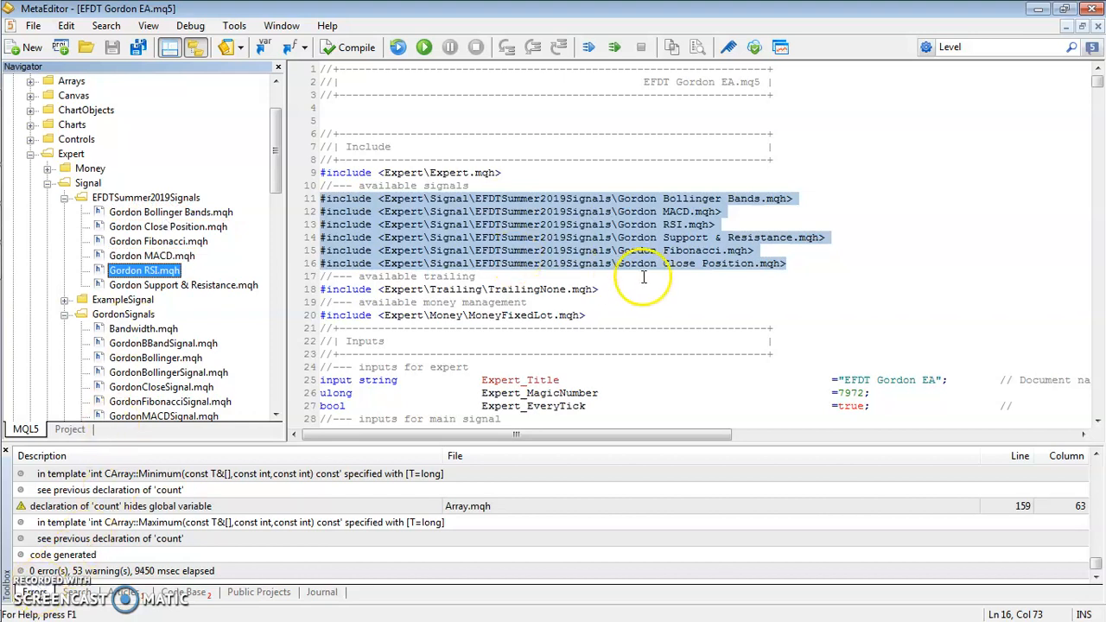
click(768, 264)
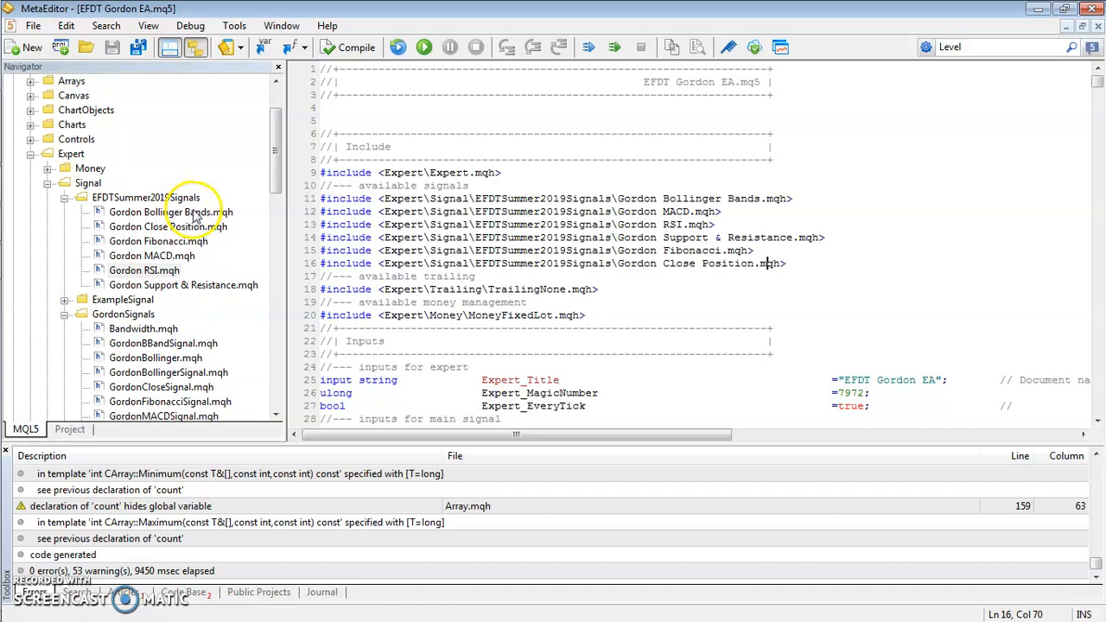
Select EFDT Gordon EA.mq5 in the Experts folder and compile it
drag(276, 158, 276, 95)
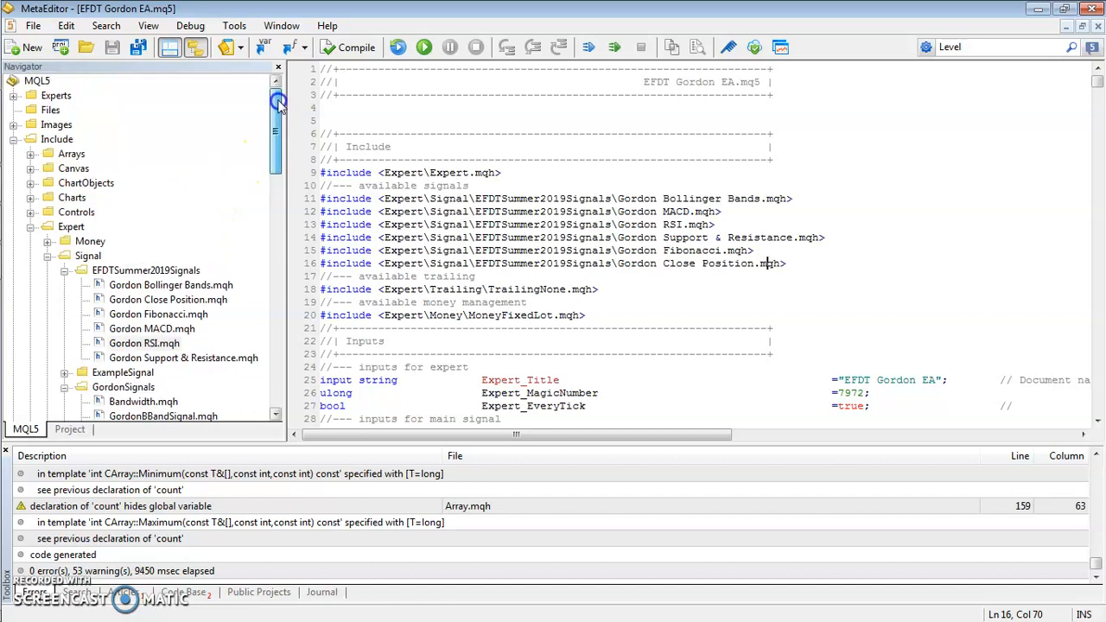
click(15, 96)
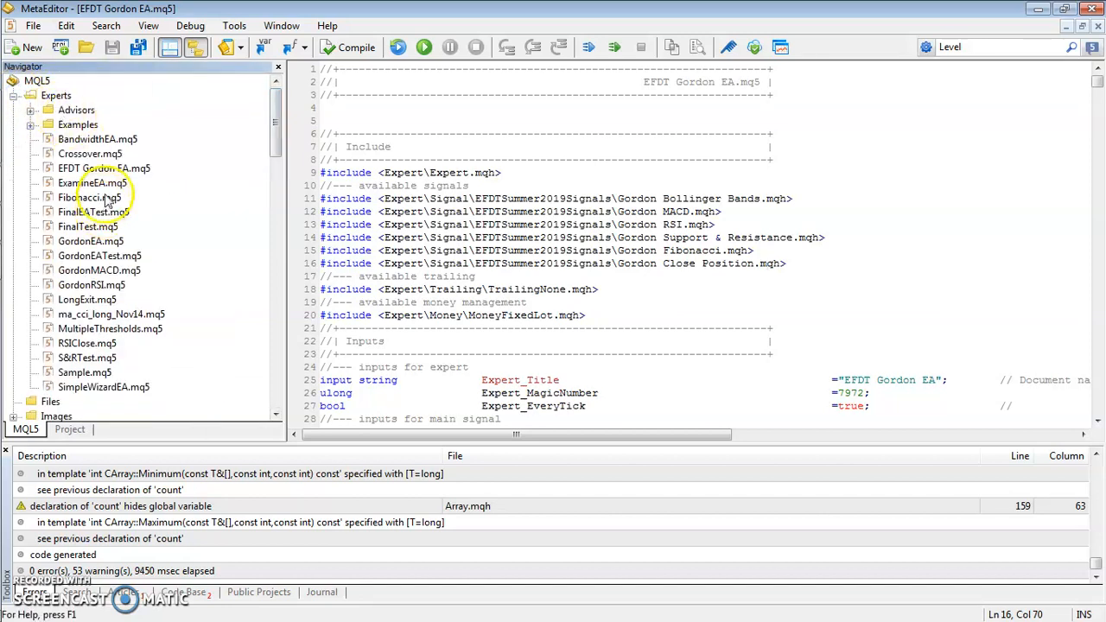
click(116, 169)
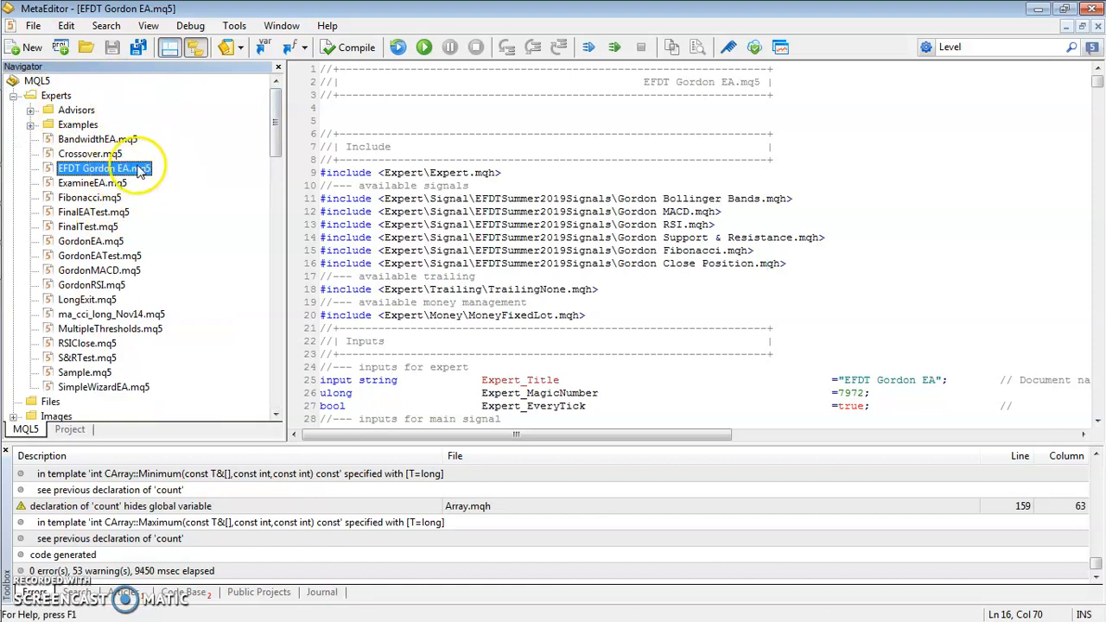
click(357, 48)
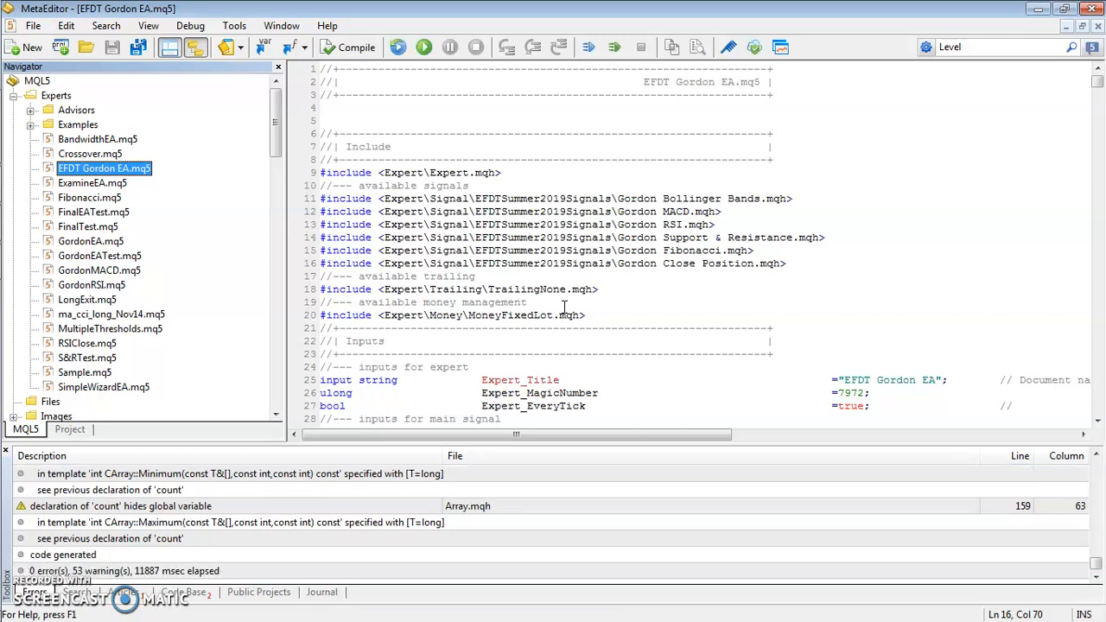
Switch to the MetaTrader 5 terminal, then hide and show the Strategy Tester again
click(781, 49)
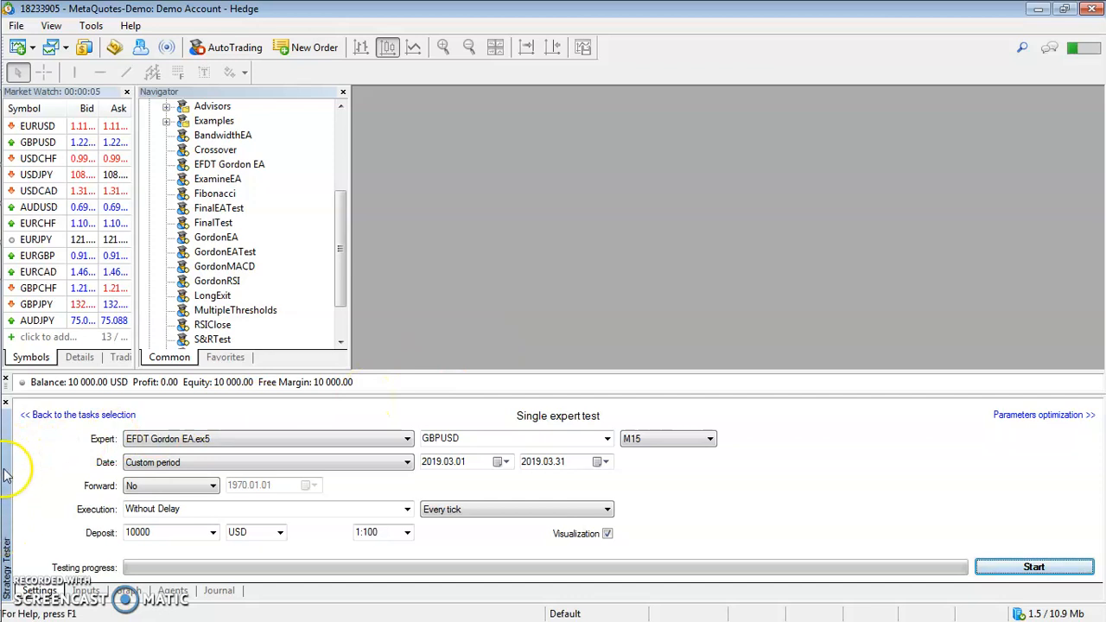
click(16, 26)
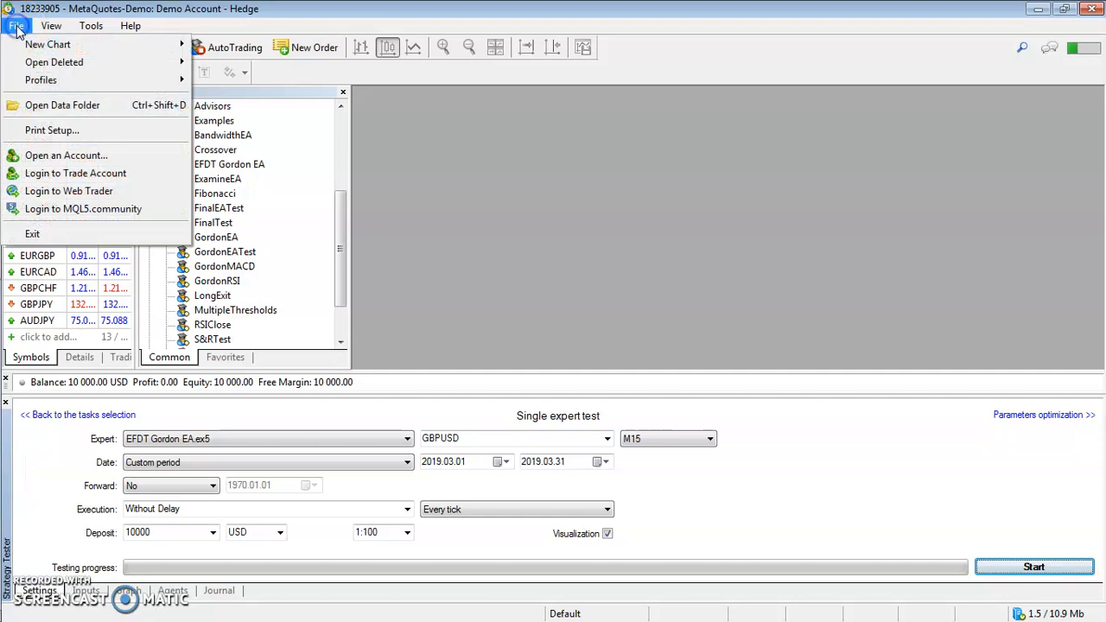
mouse_move(45, 30)
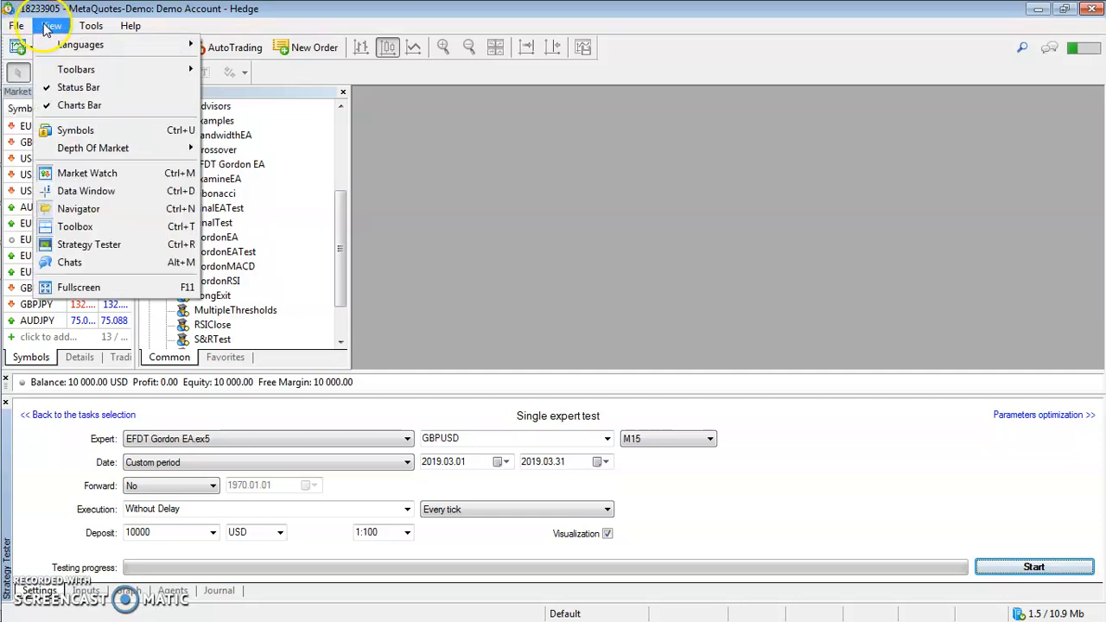
click(93, 246)
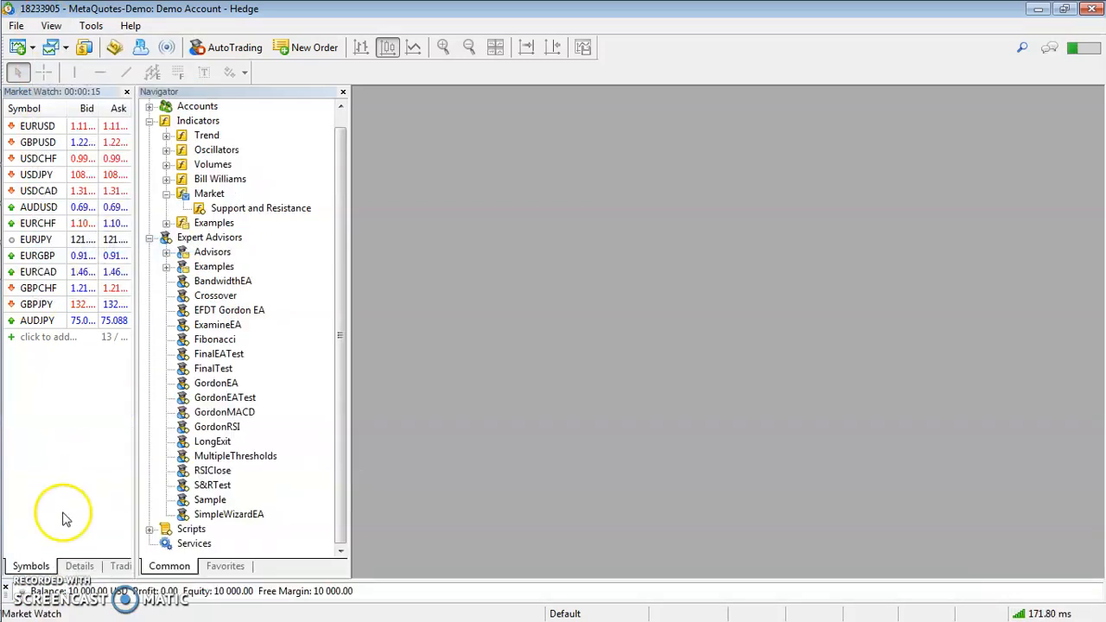
click(53, 26)
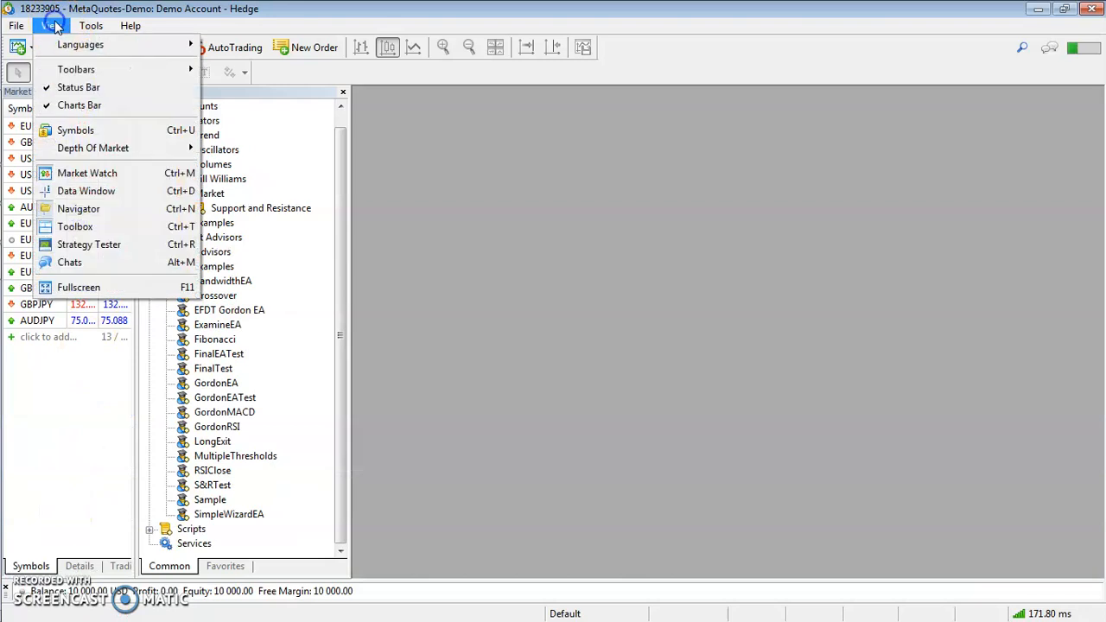
click(72, 247)
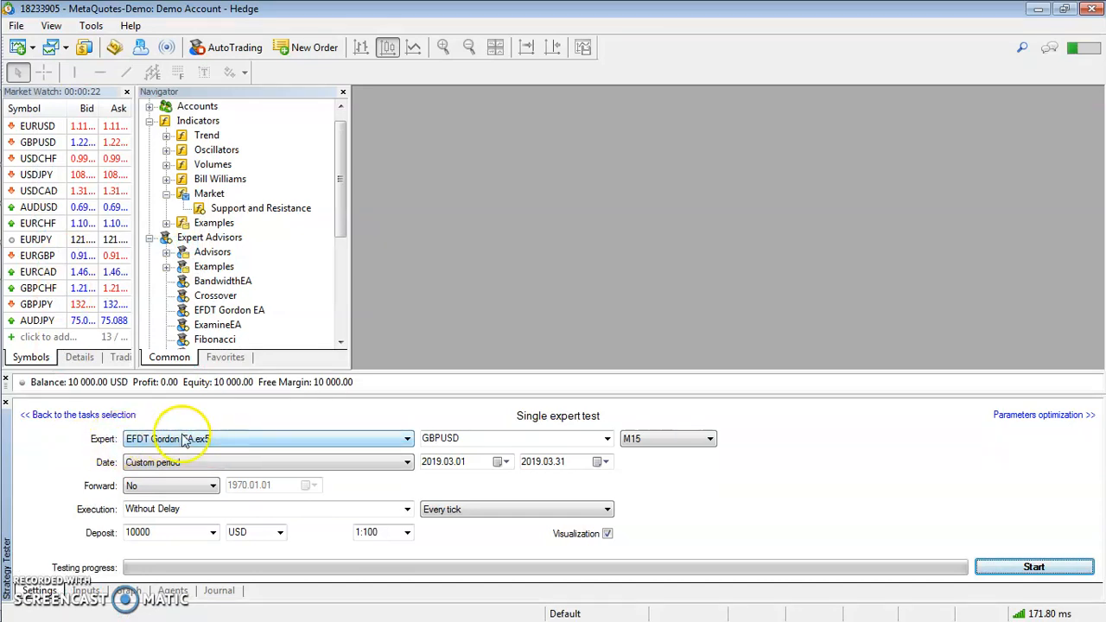
Configure the single expert test with EFDT Gordon EA.ex5, the GBPUSD symbol and the M15 timeframe
click(188, 440)
drag(407, 527, 407, 481)
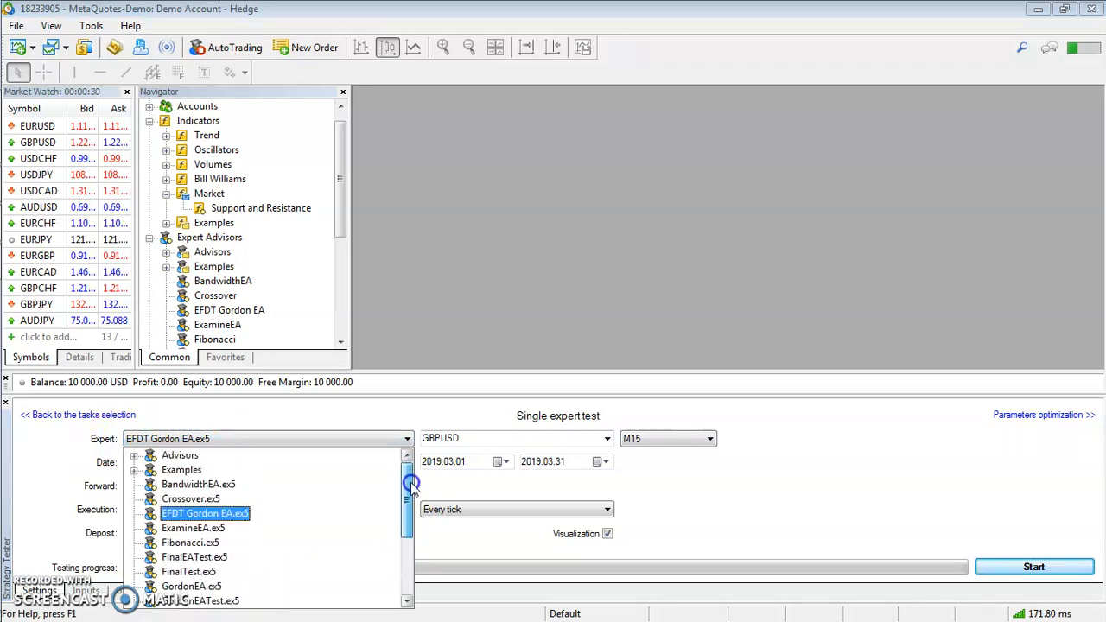
click(215, 515)
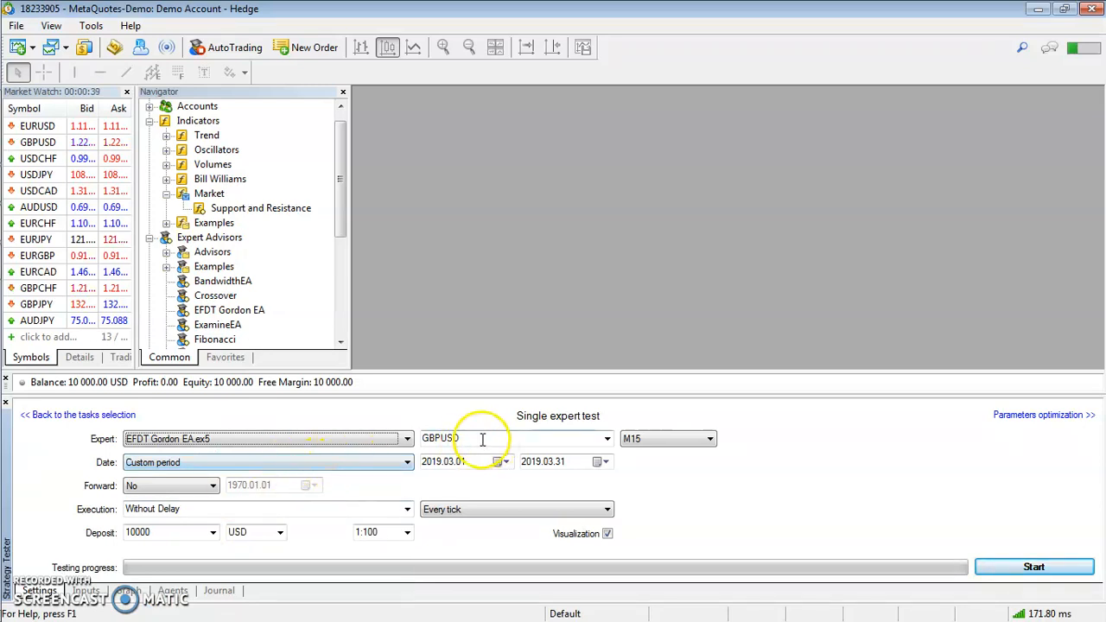
click(606, 439)
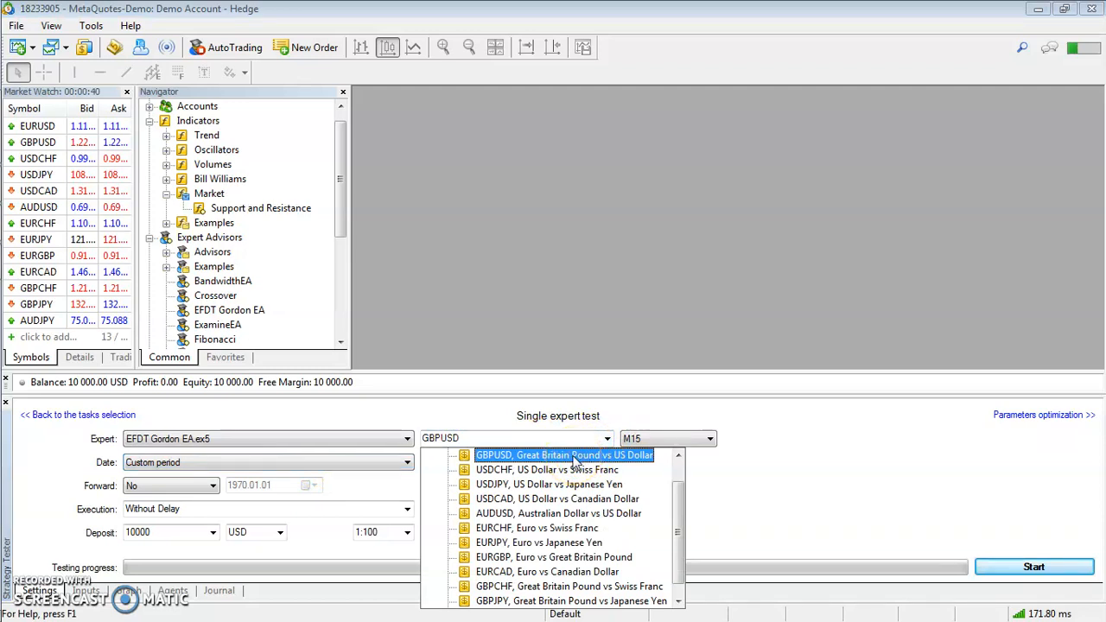
click(575, 461)
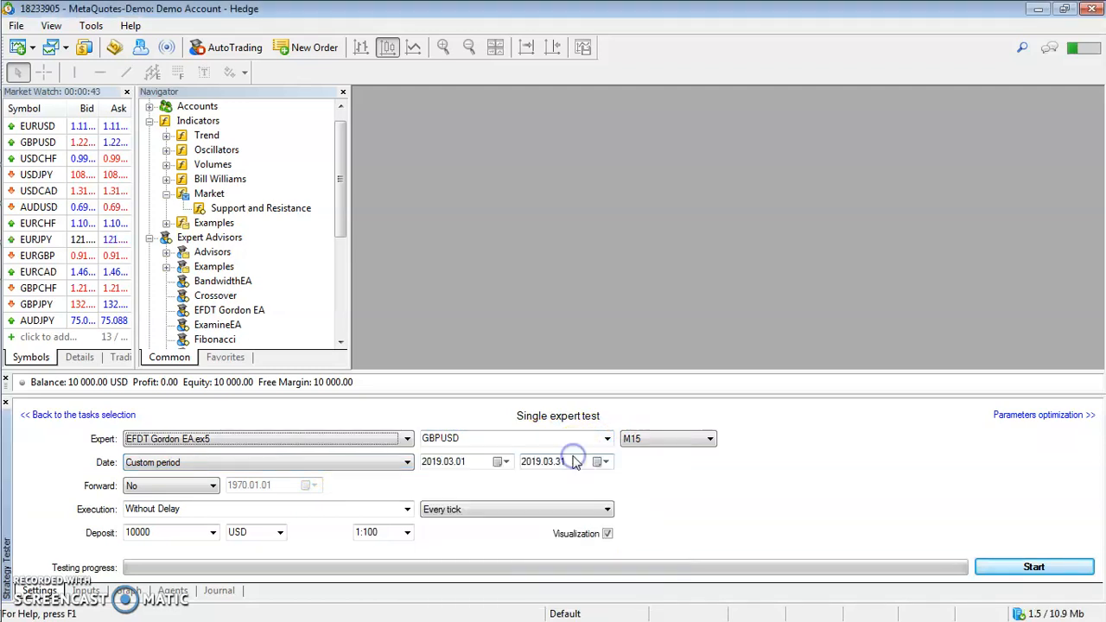
click(671, 440)
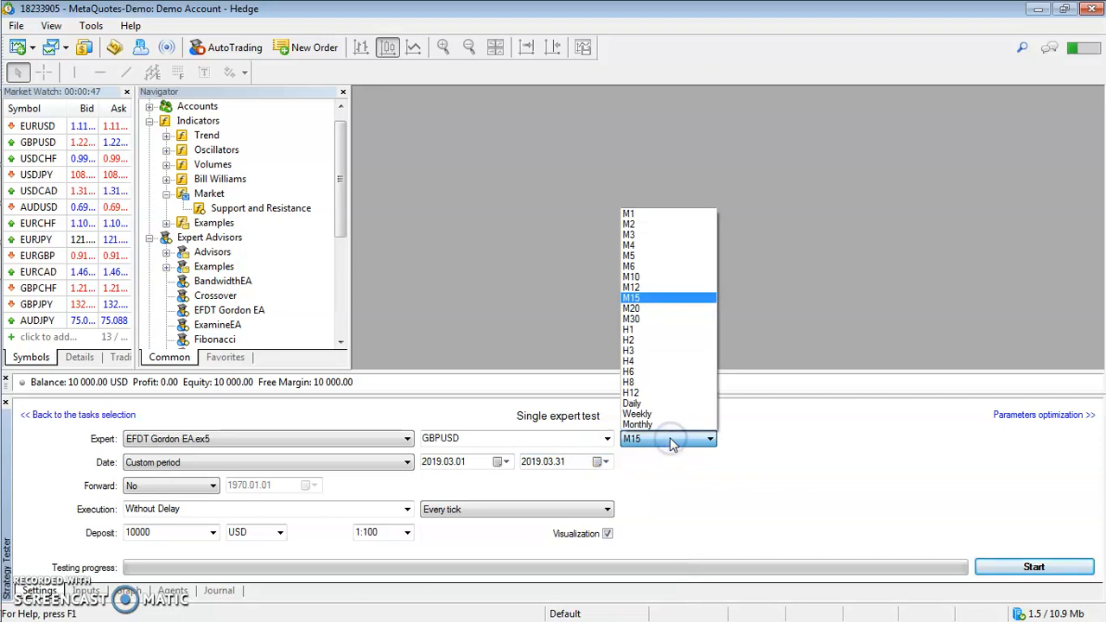
click(660, 300)
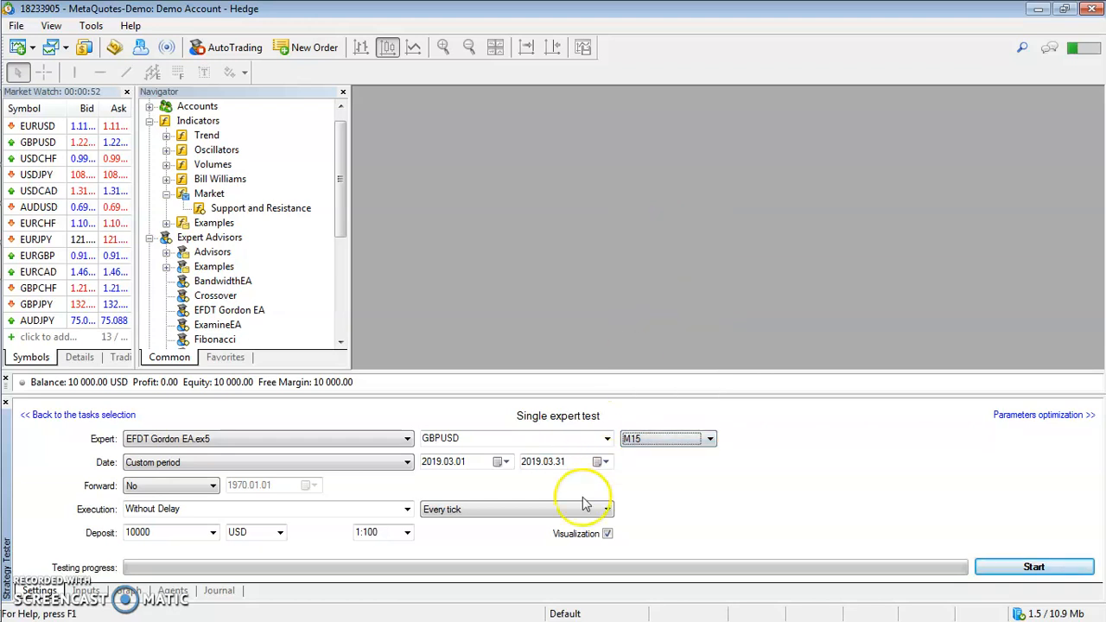
Set the custom test period to run from 2019.03.01 to 2019.03.31
click(502, 463)
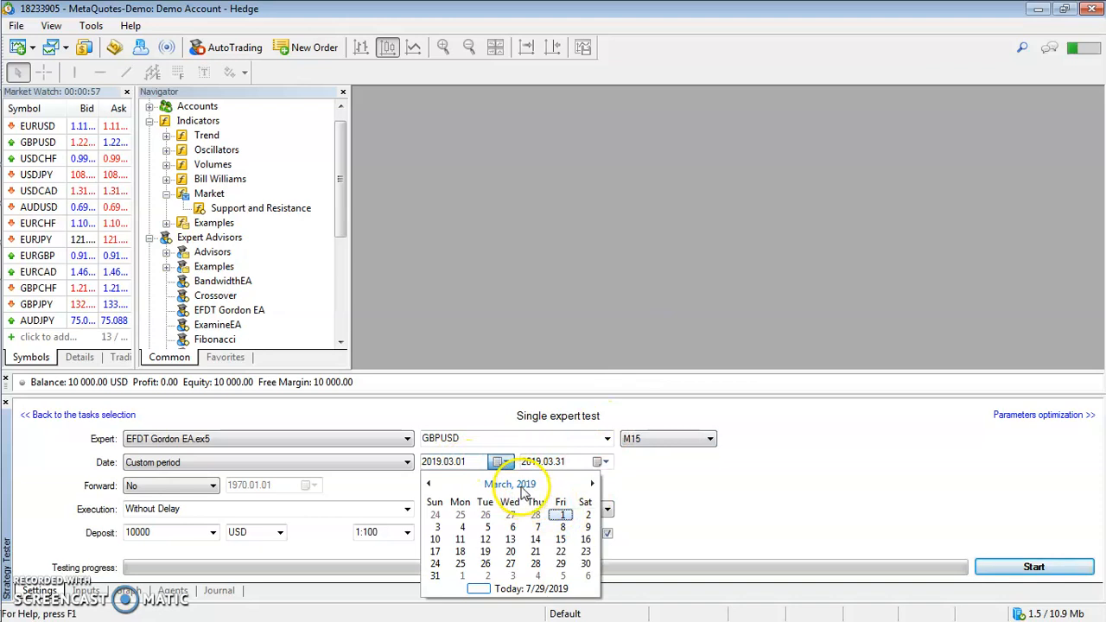
click(516, 486)
click(516, 486)
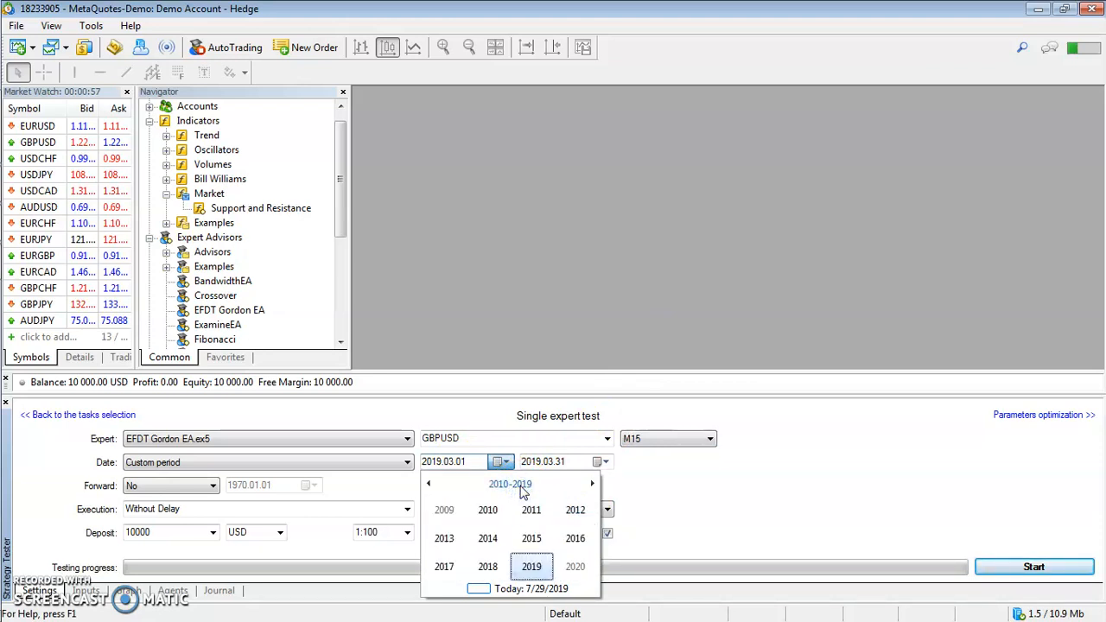
click(531, 567)
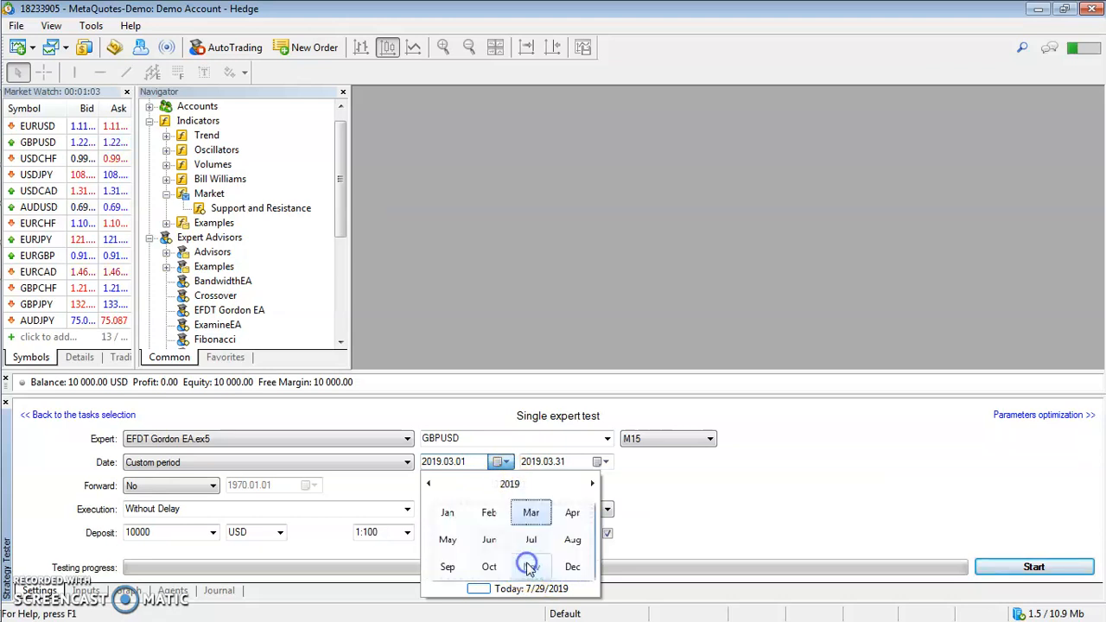
click(532, 511)
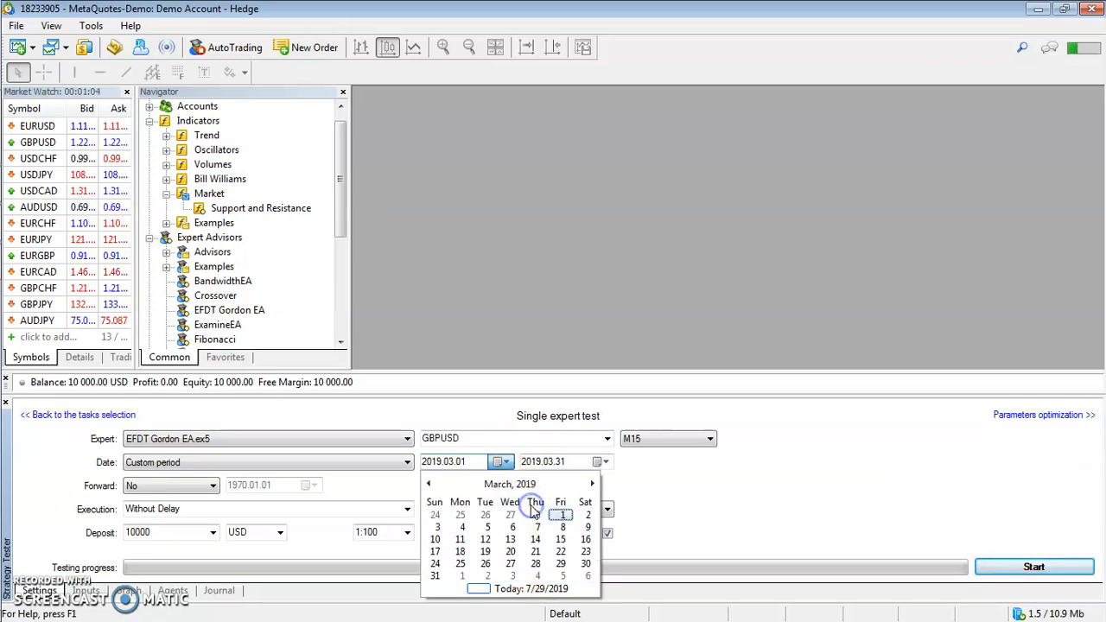
click(561, 516)
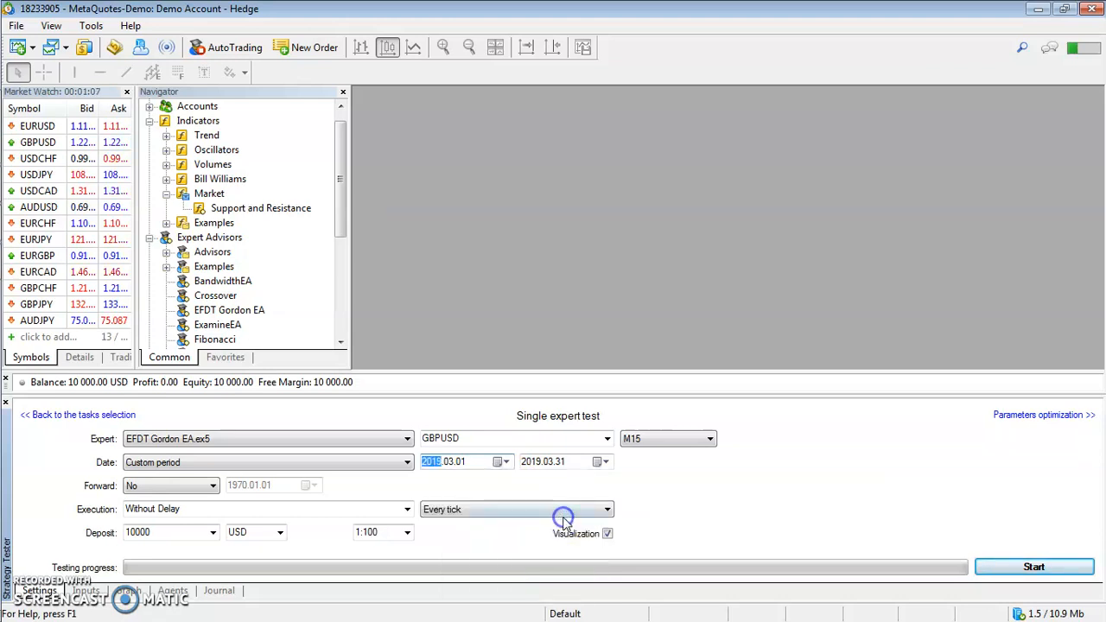
click(596, 463)
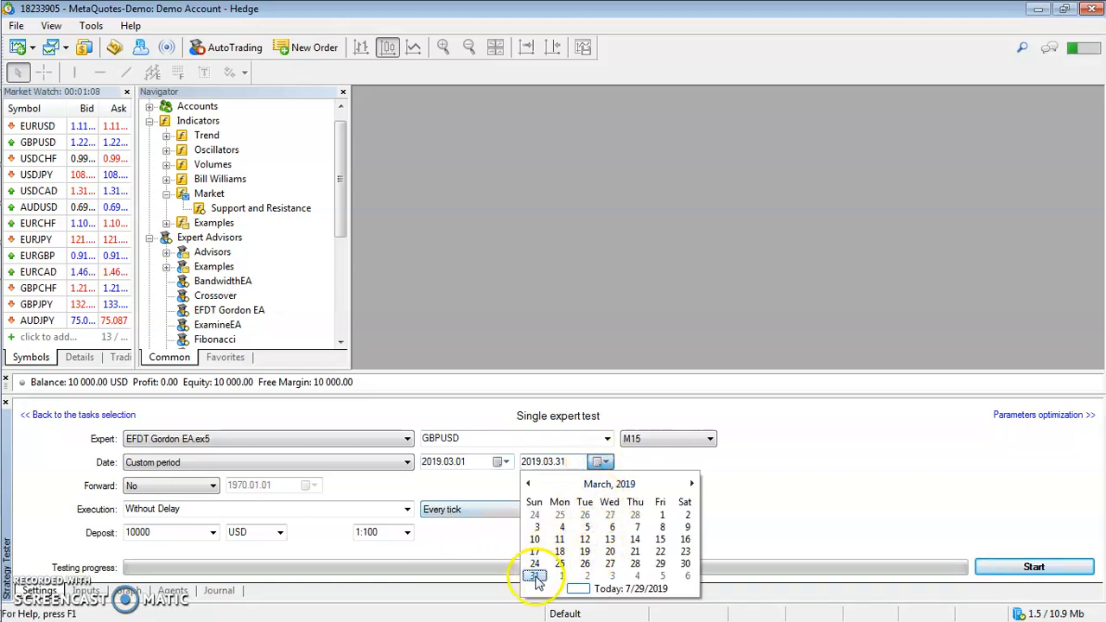
click(720, 470)
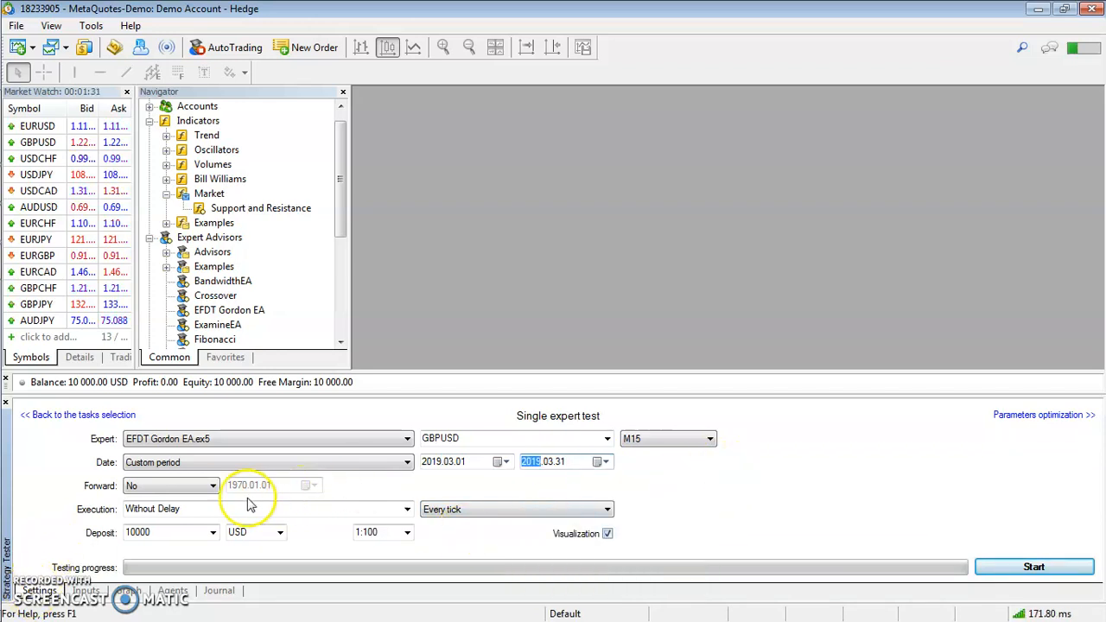
Set forward testing to No, execution to Without Delay and the tick modelling to Every tick
click(177, 487)
click(177, 503)
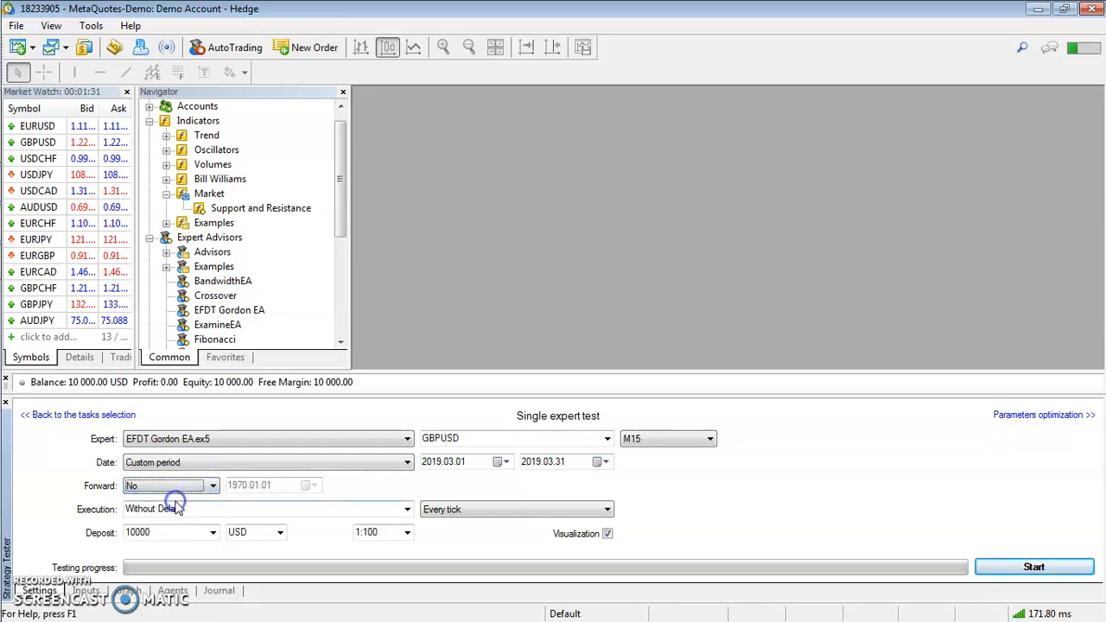
click(407, 510)
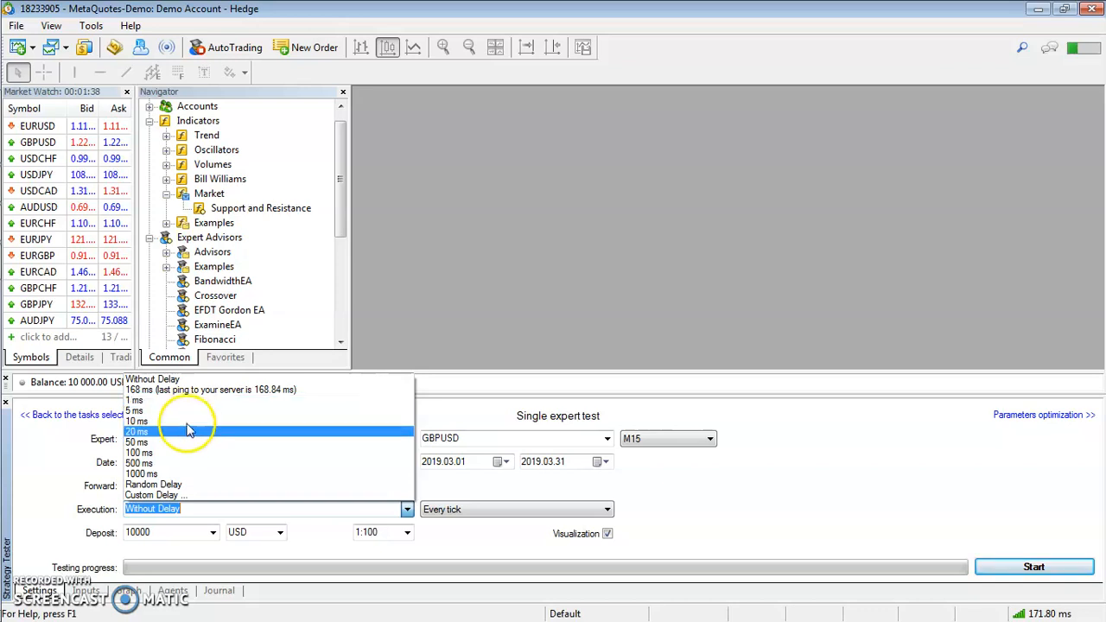
click(187, 383)
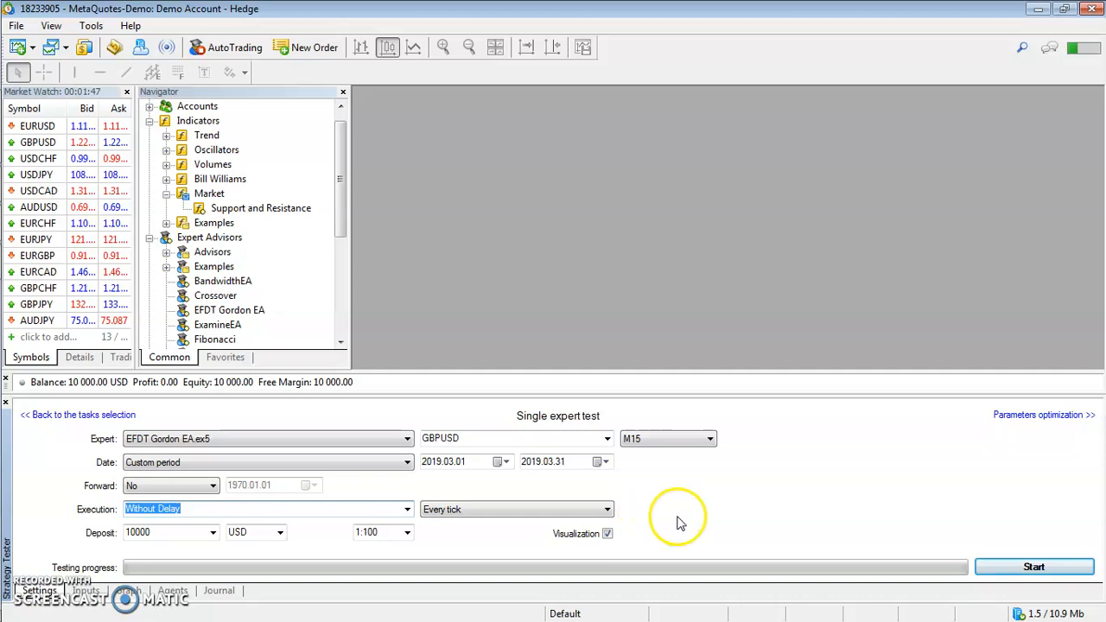
click(607, 510)
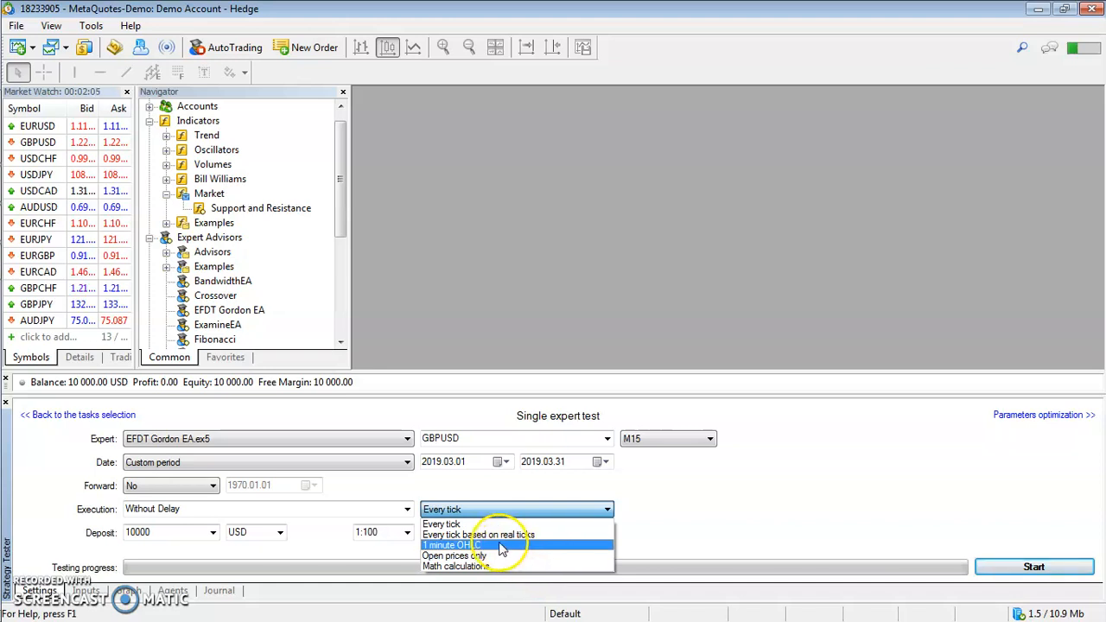
click(486, 524)
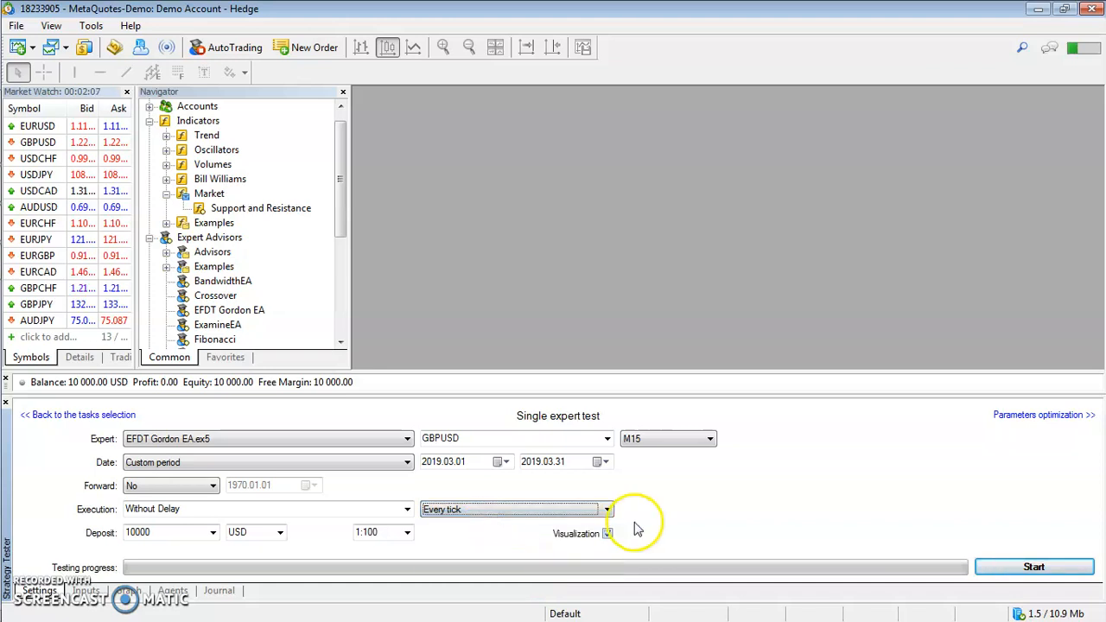
Set the test deposit to 100000 with a leverage of 1:100
click(212, 533)
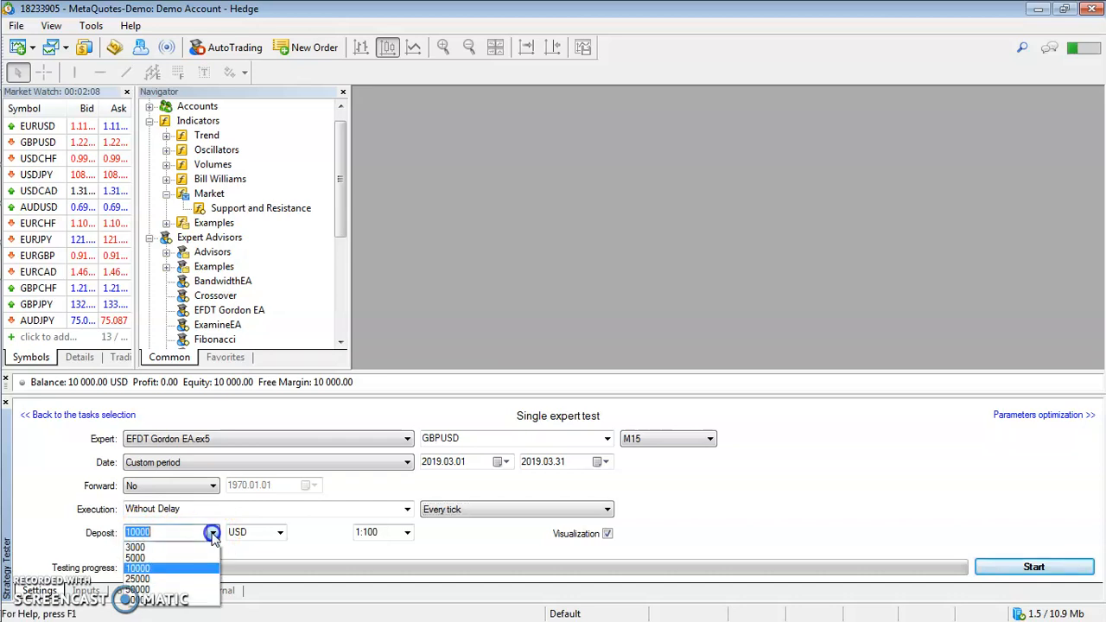
click(177, 600)
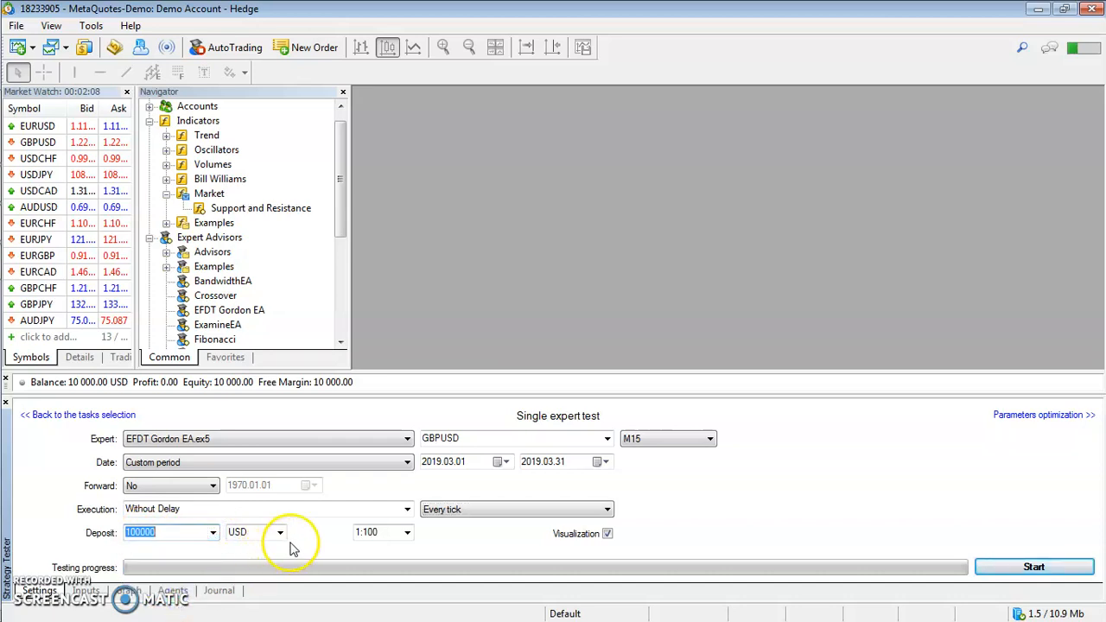
click(407, 532)
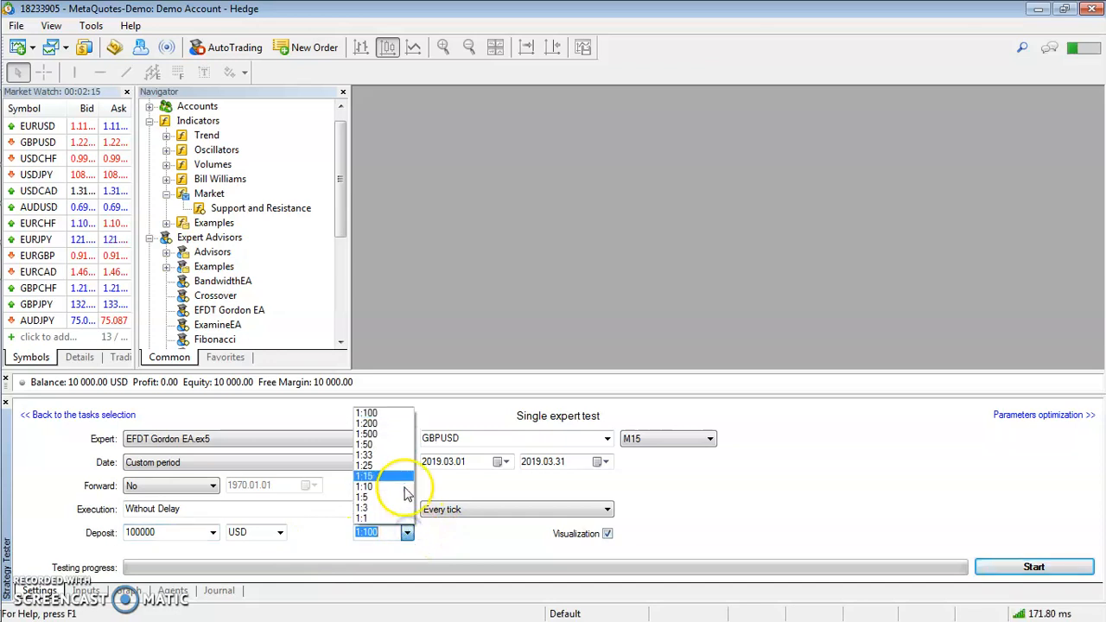
click(391, 414)
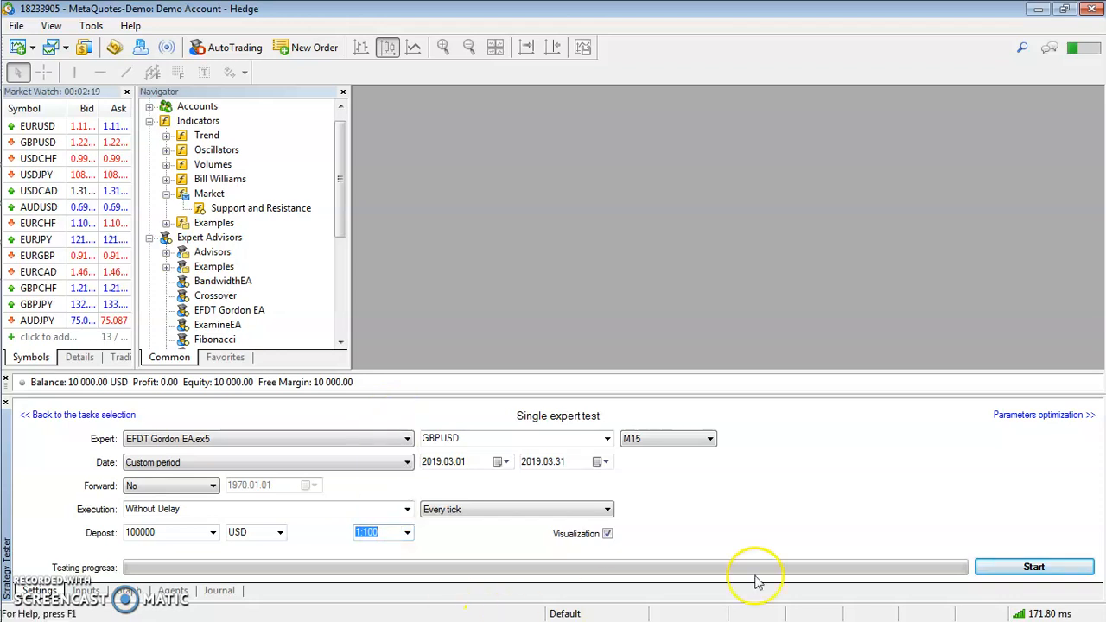
Show the tester's EA input parameters, and switch to MetaEditor to examine the matching input declarations in EFDT Gordon EA.mq5
click(88, 590)
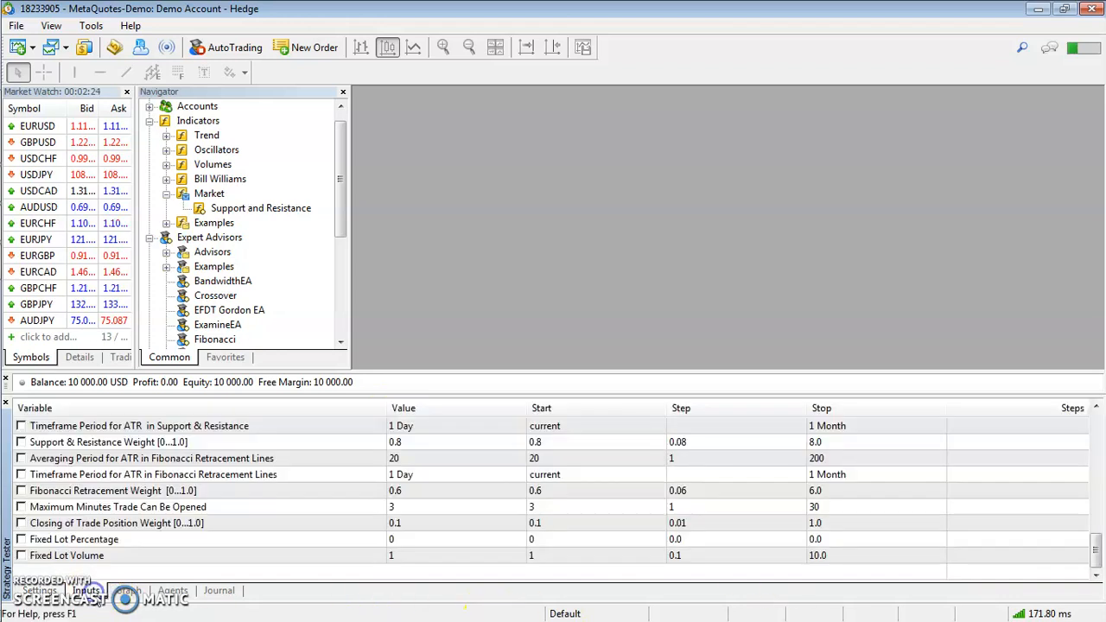
drag(1095, 546, 1095, 434)
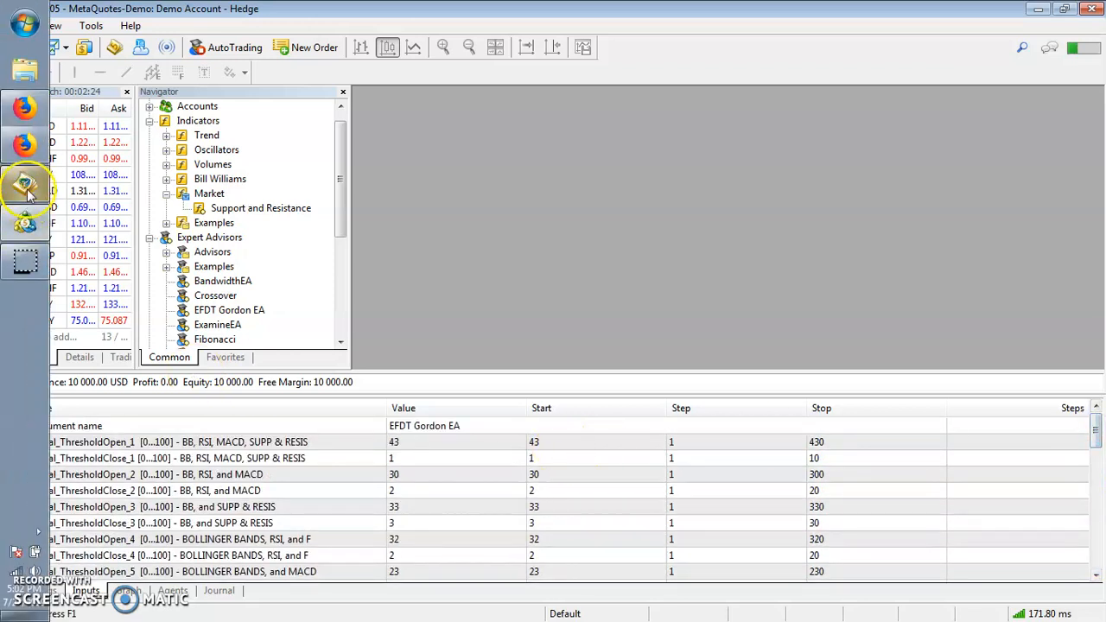
click(12, 184)
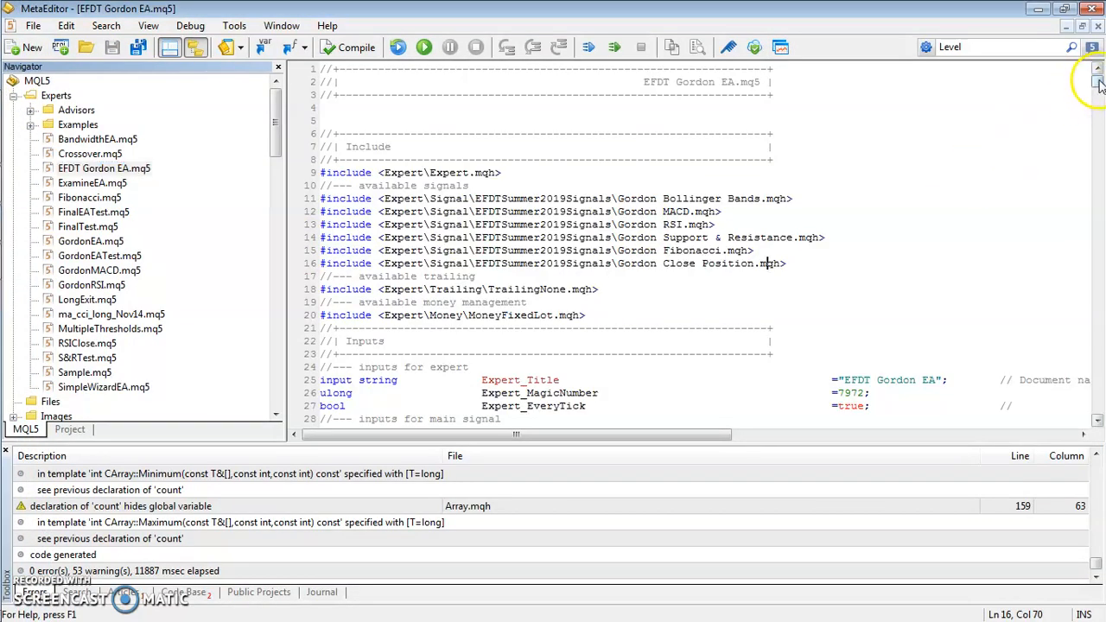
drag(1096, 81, 1099, 90)
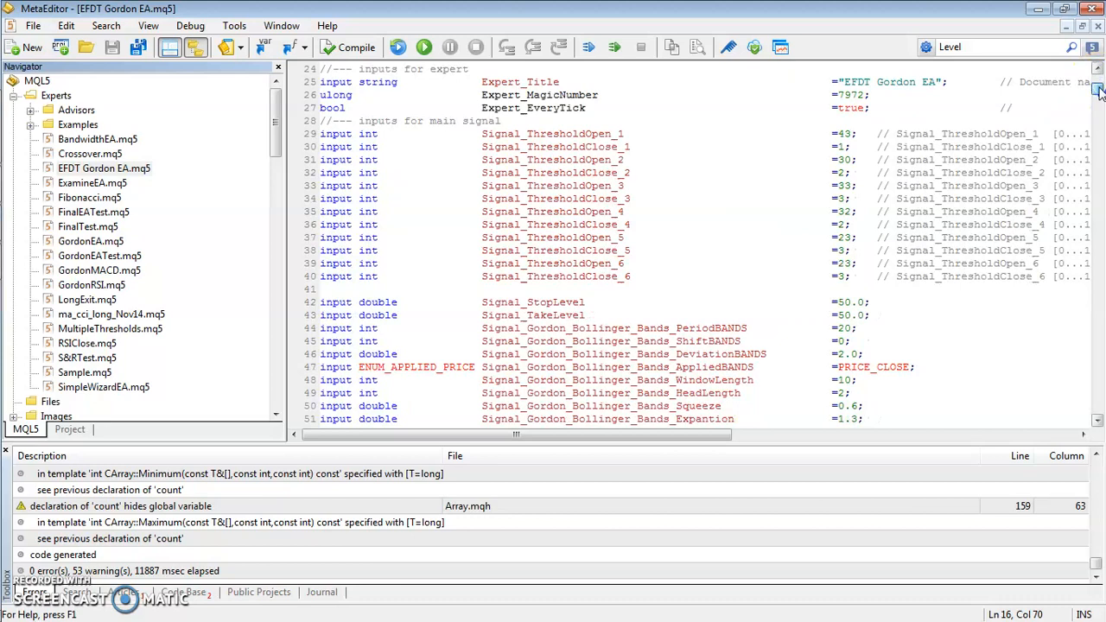
drag(322, 134, 871, 398)
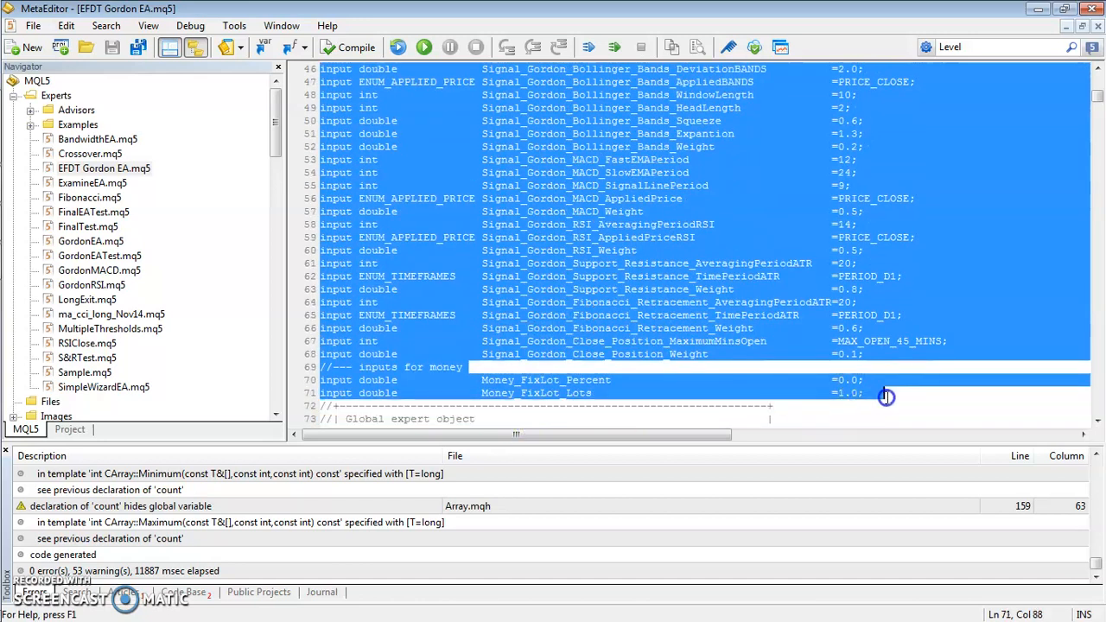
click(887, 397)
drag(1098, 95, 1098, 71)
Switch back to the MetaTrader 5 terminal and open the Signal_ThresholdOpen_1 value for editing in the tester inputs
mouse_move(24, 242)
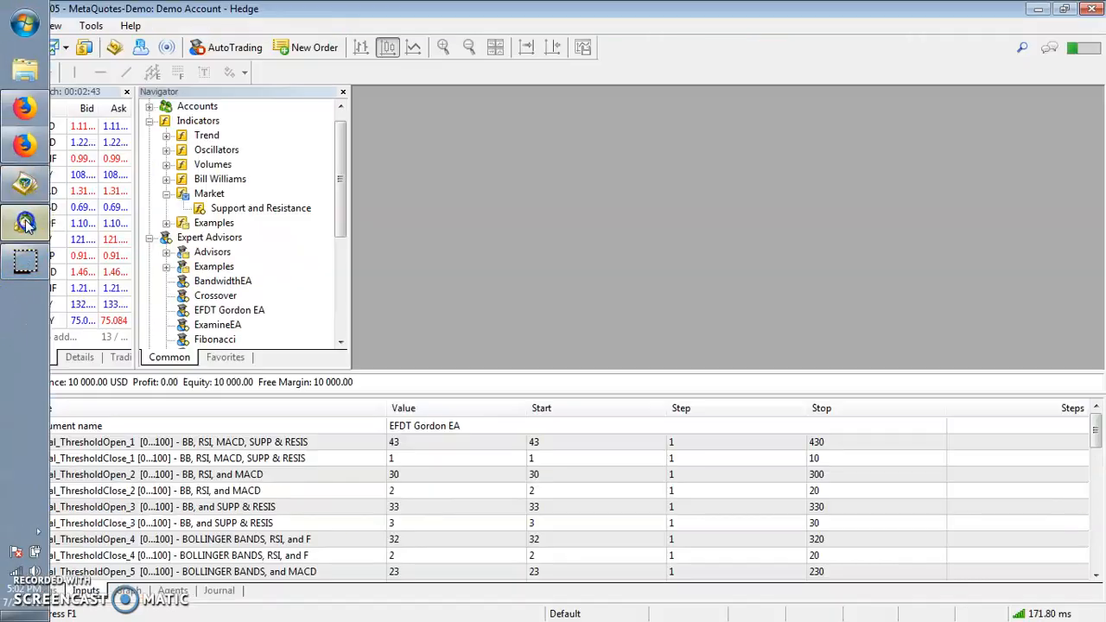
click(24, 223)
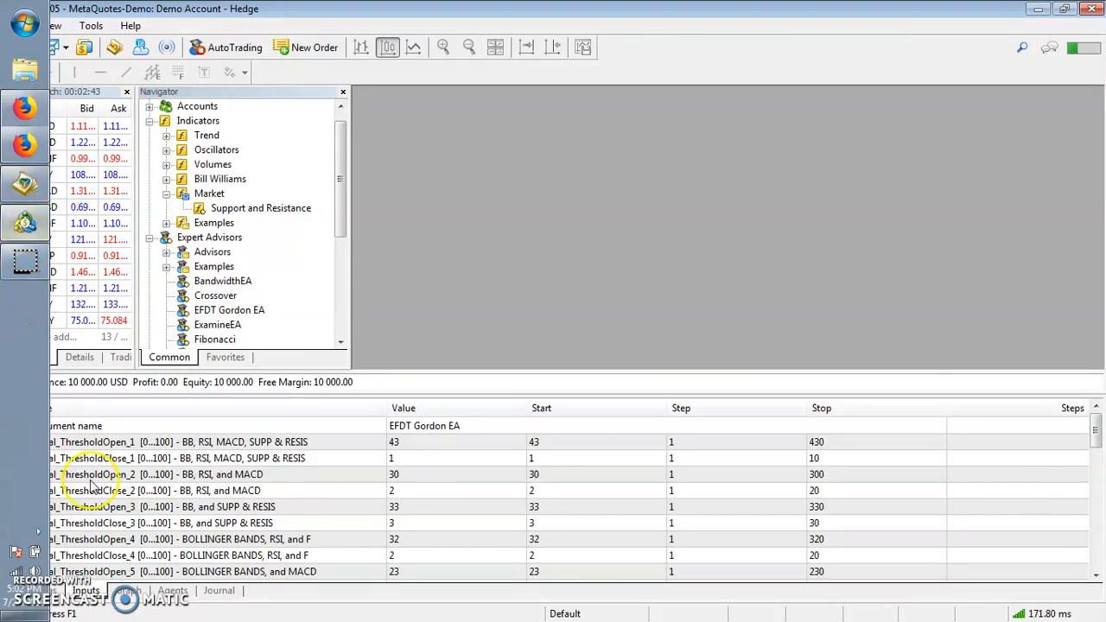
mouse_move(1097, 424)
mouse_down()
mouse_move(1077, 548)
mouse_move(1098, 426)
mouse_up()
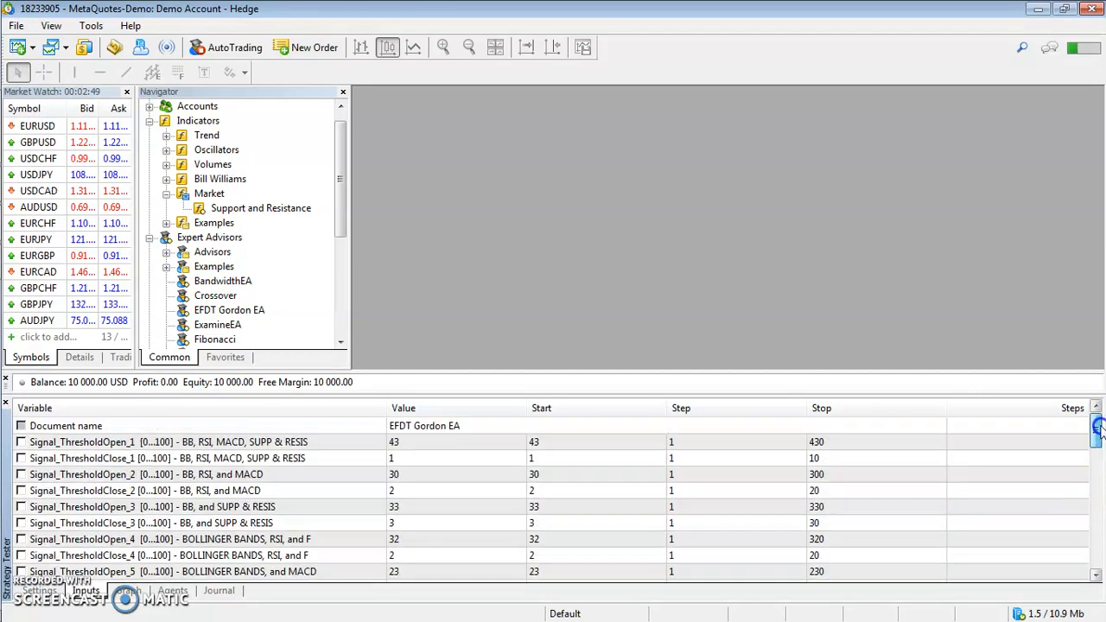
click(432, 444)
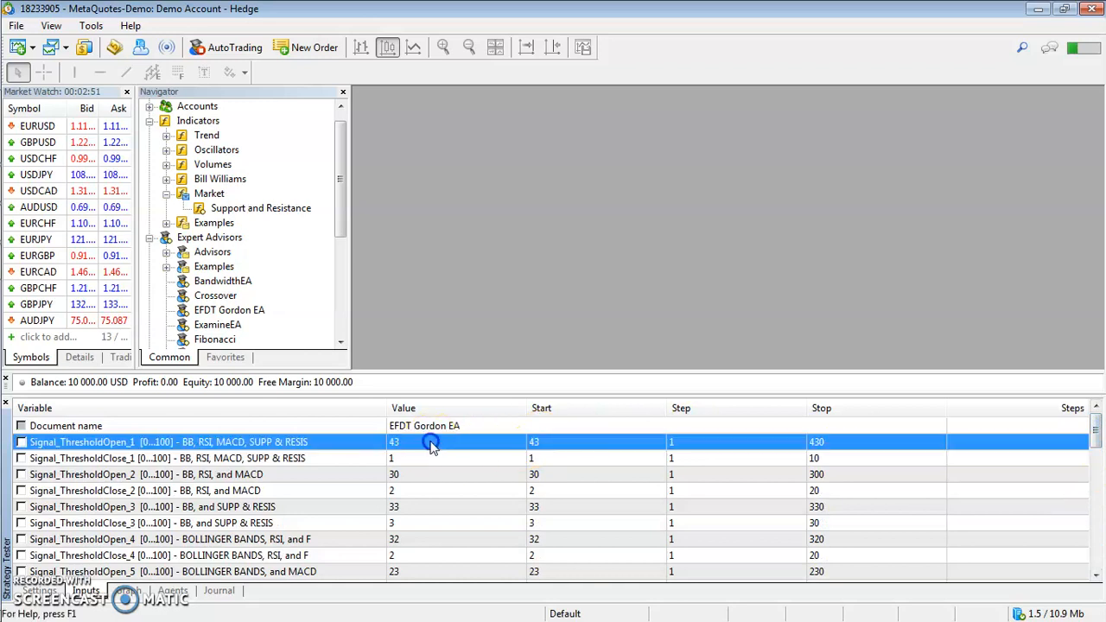
click(432, 443)
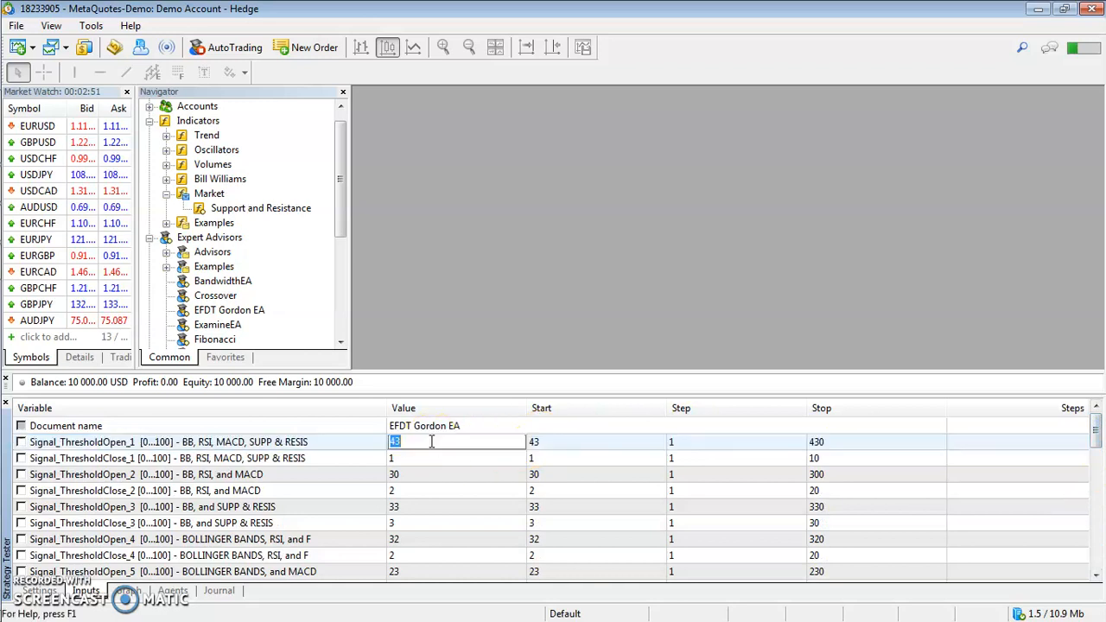
click(412, 459)
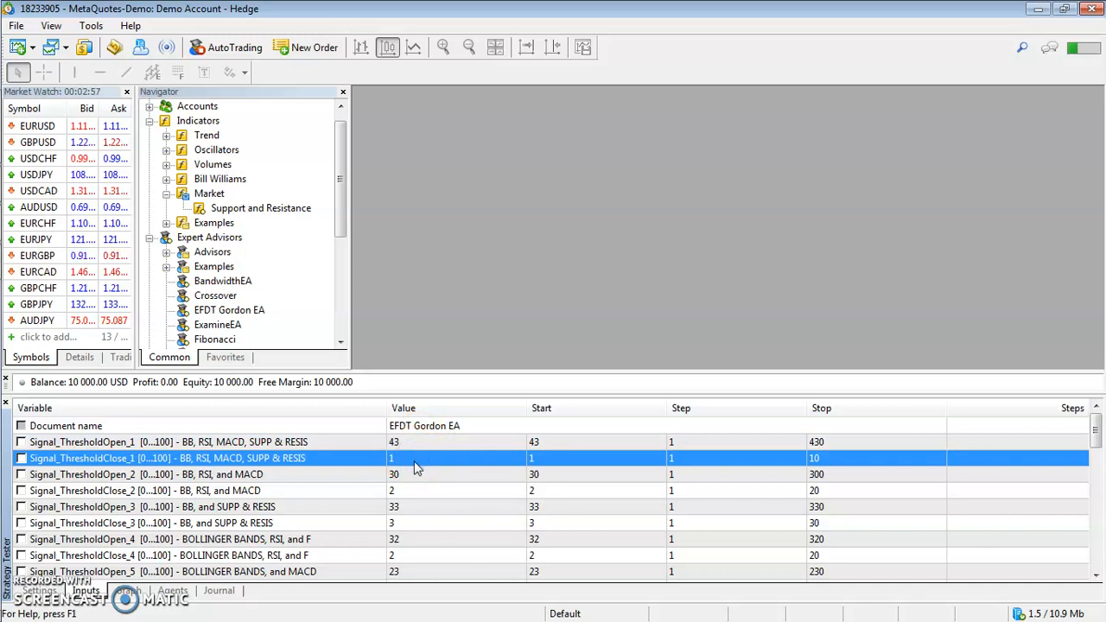
Examine the threshold inputs, comparing the signal combination and values of Signal_ThresholdOpen_1 and Signal_ThresholdClose_1
key(Up)
key(Down)
key(Down)
key(Down)
key(Down)
key(Up)
key(Up)
key(Up)
key(Up)
click(176, 442)
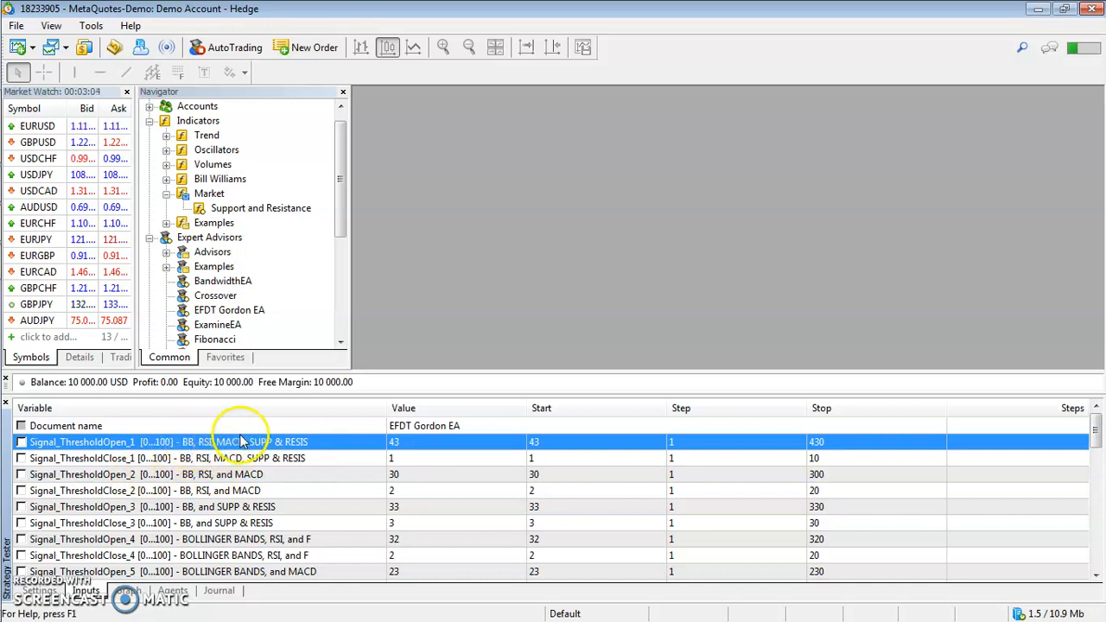
click(221, 459)
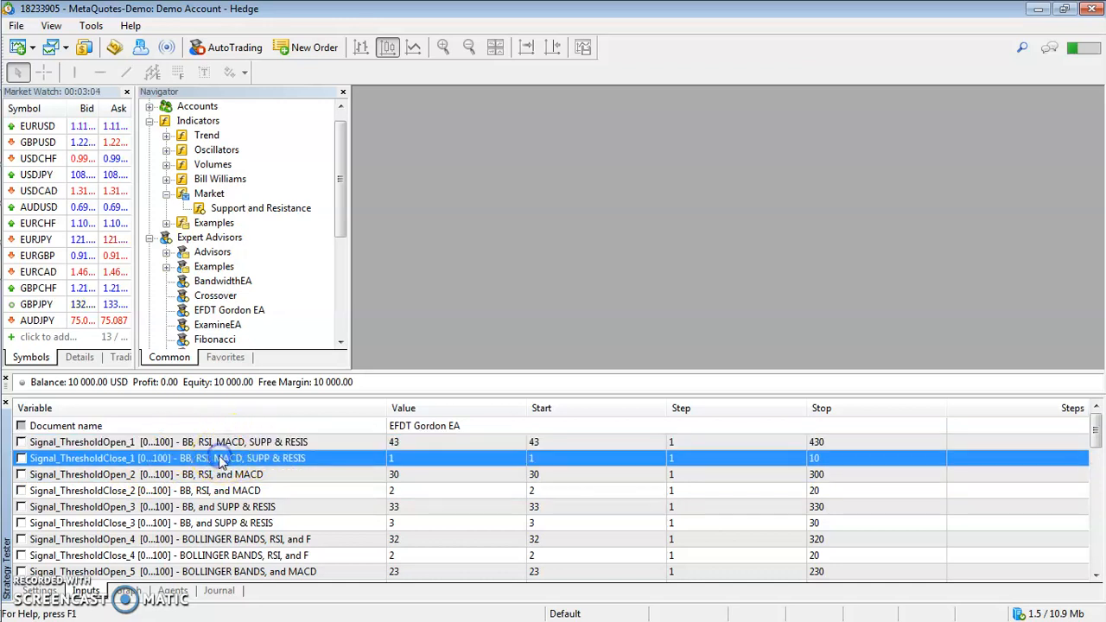
click(177, 445)
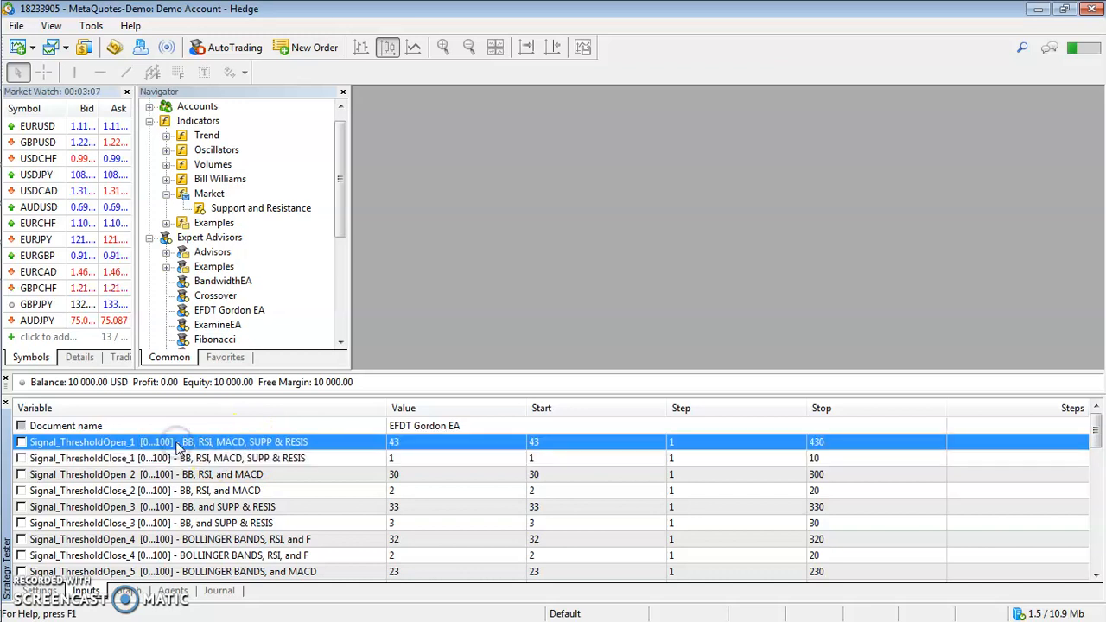
key(Down)
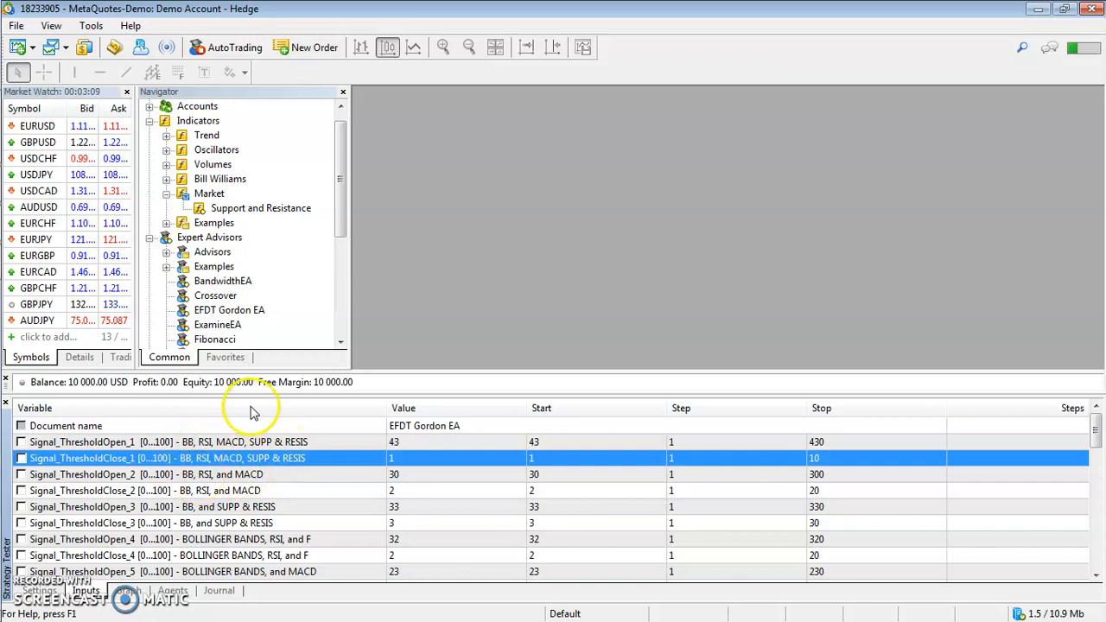
Examine the BB, RSI and MACD pair Signal_ThresholdOpen_2 and Signal_ThresholdClose_2 against the first threshold pair
click(195, 478)
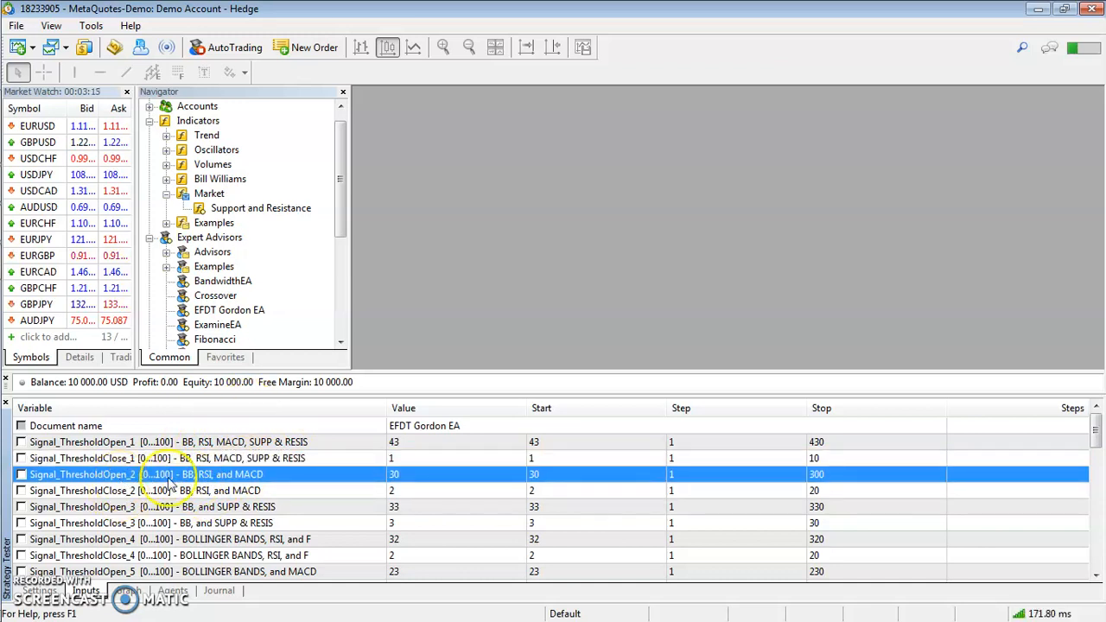
click(231, 491)
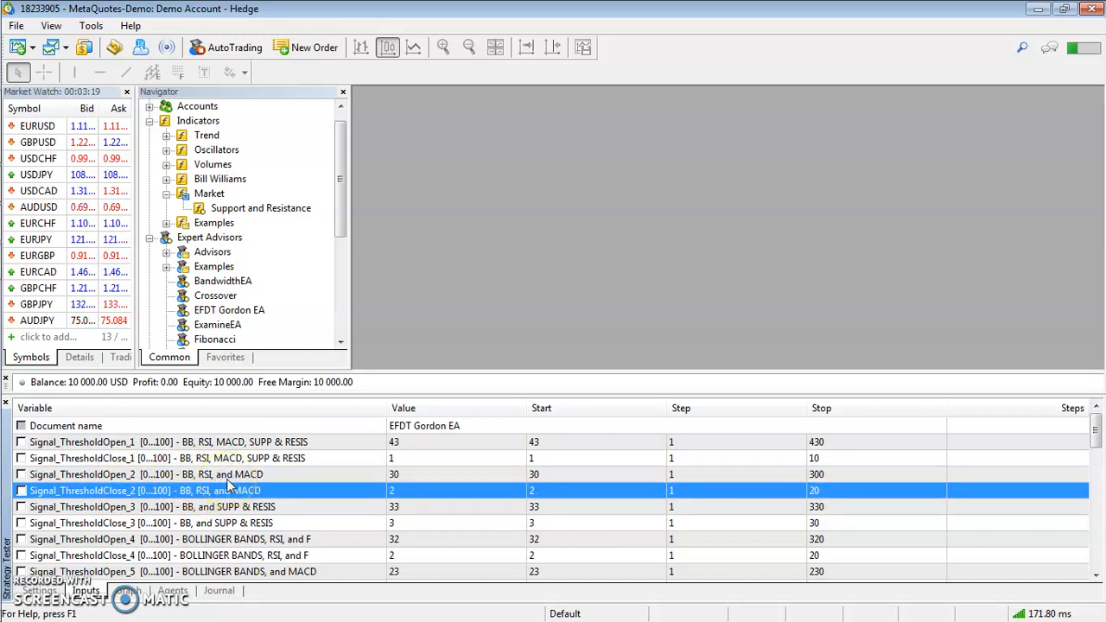
key(Up)
key(Up)
key(Up)
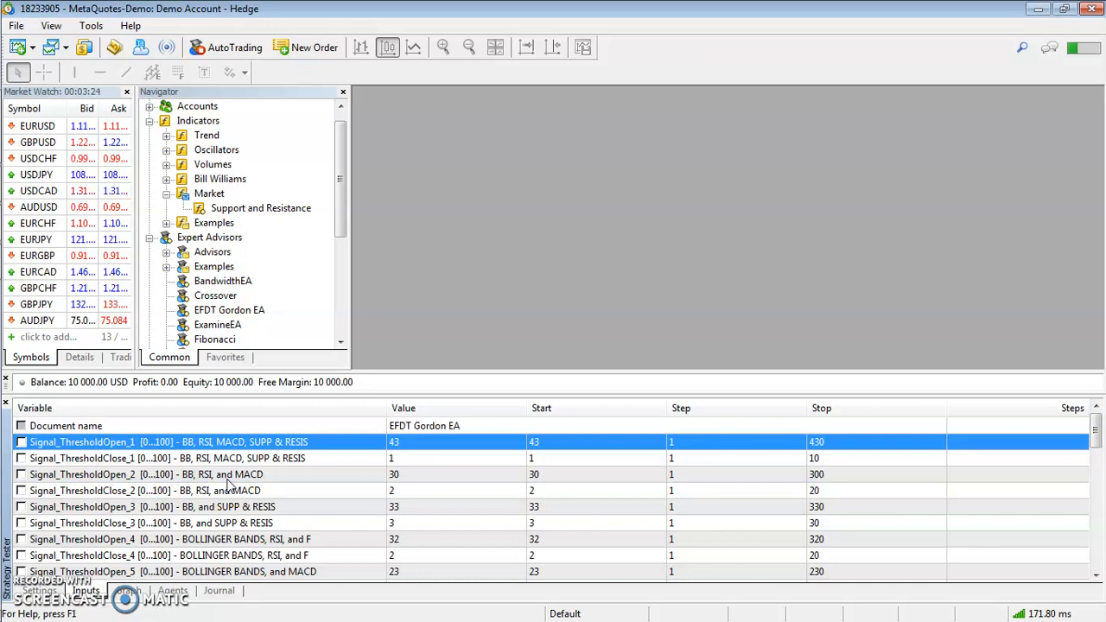
key(Down)
key(Down)
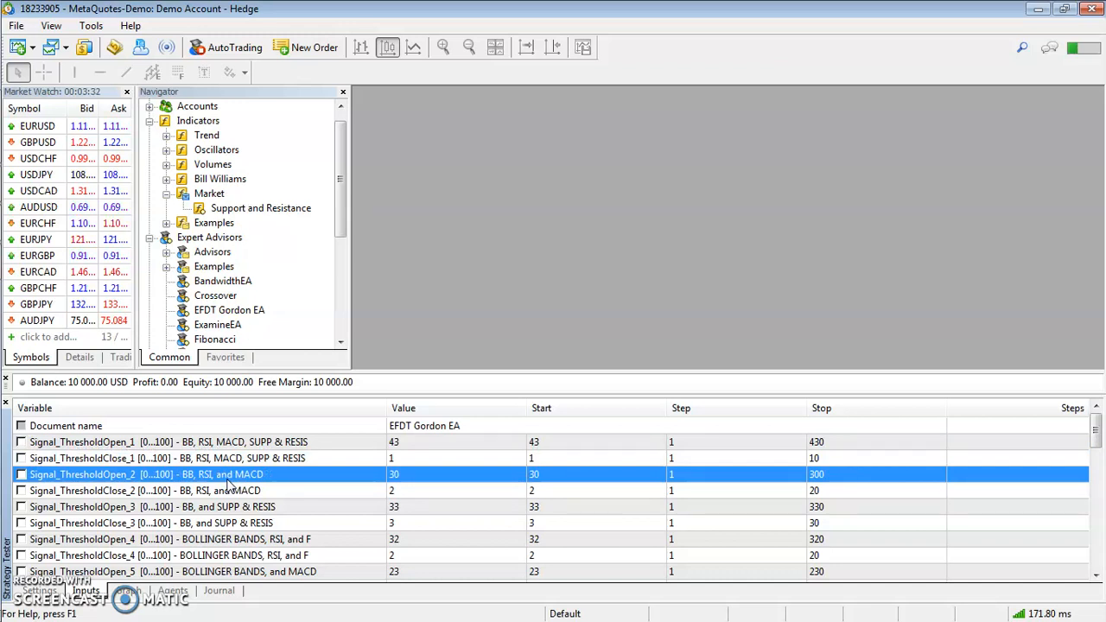
Examine the threshold pairs from Signal_ThresholdOpen_3 to Signal_ThresholdOpen_5, and return to Signal_ThresholdOpen_2
key(Down)
key(Down)
key(Down)
key(Down)
key(Down)
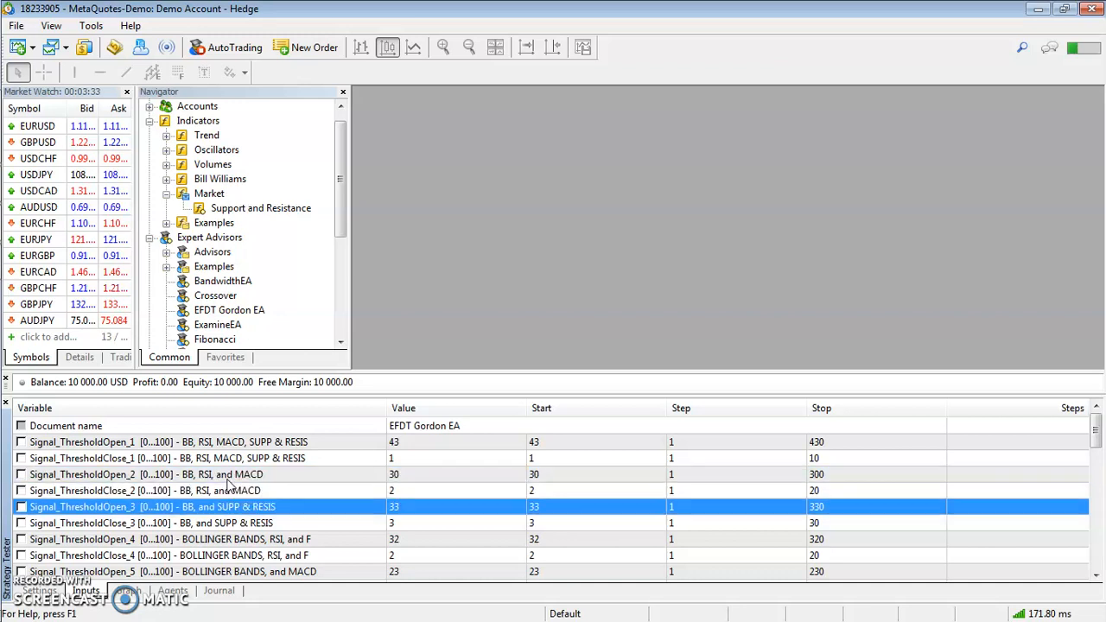
key(Down)
key(Down)
key(Up)
key(Up)
key(Up)
key(Up)
key(Up)
key(Up)
key(Up)
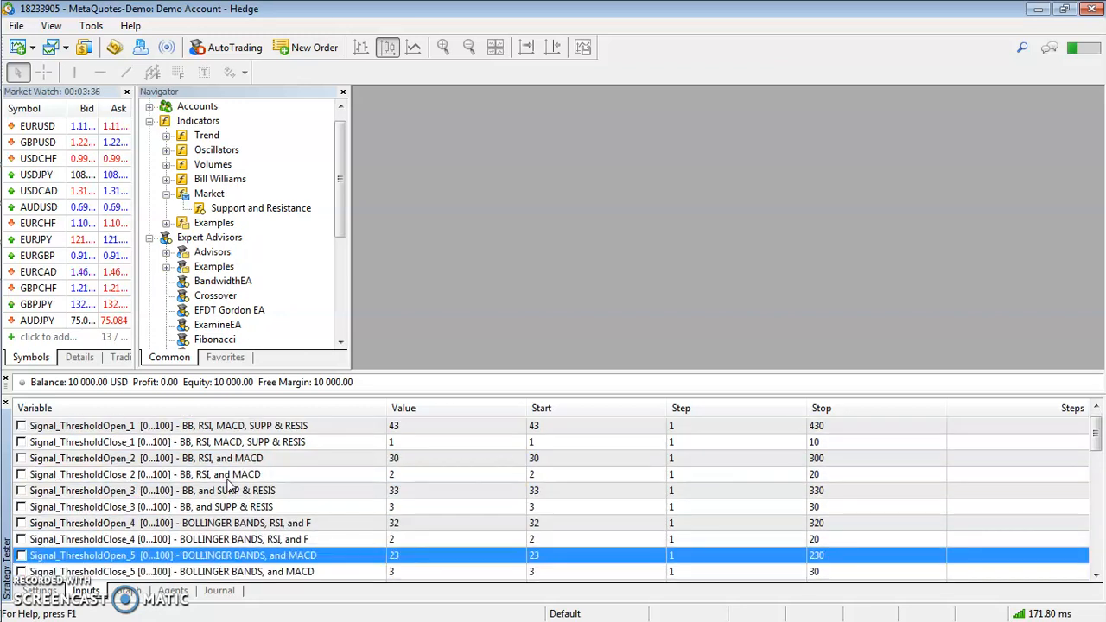
key(Up)
key(Up)
key(Up)
key(Down)
key(Down)
key(Down)
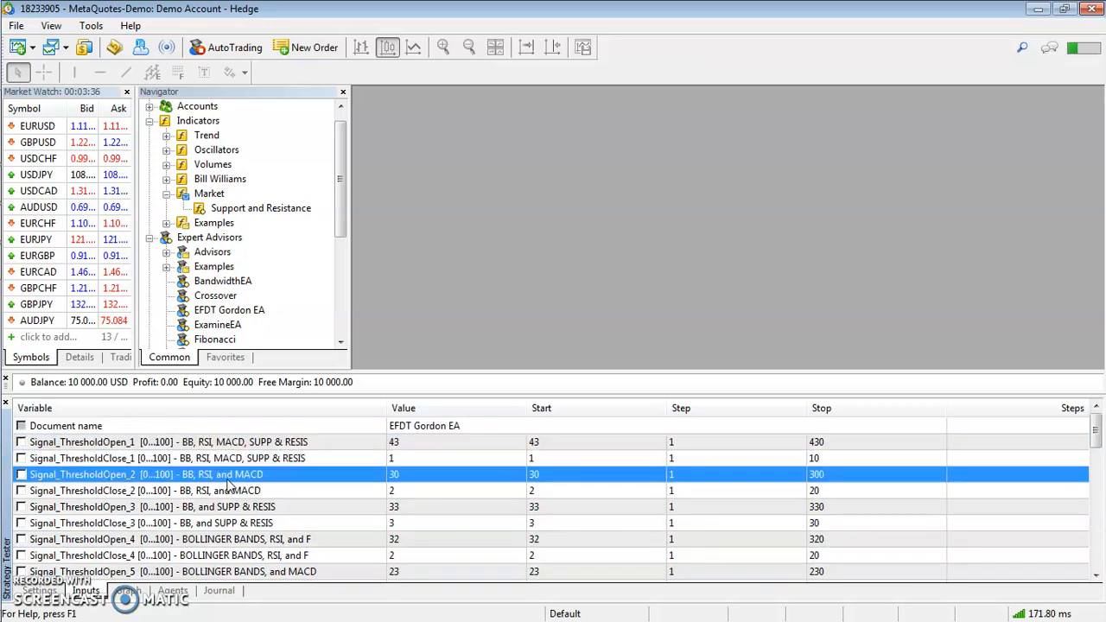
Review the remaining threshold inputs through Signal_ThresholdClose_6, ending at the Stop Loss level input
key(Down)
key(Down)
key(Down)
key(Down)
key(Down)
key(Down)
key(Down)
key(Down)
key(Down)
key(Down)
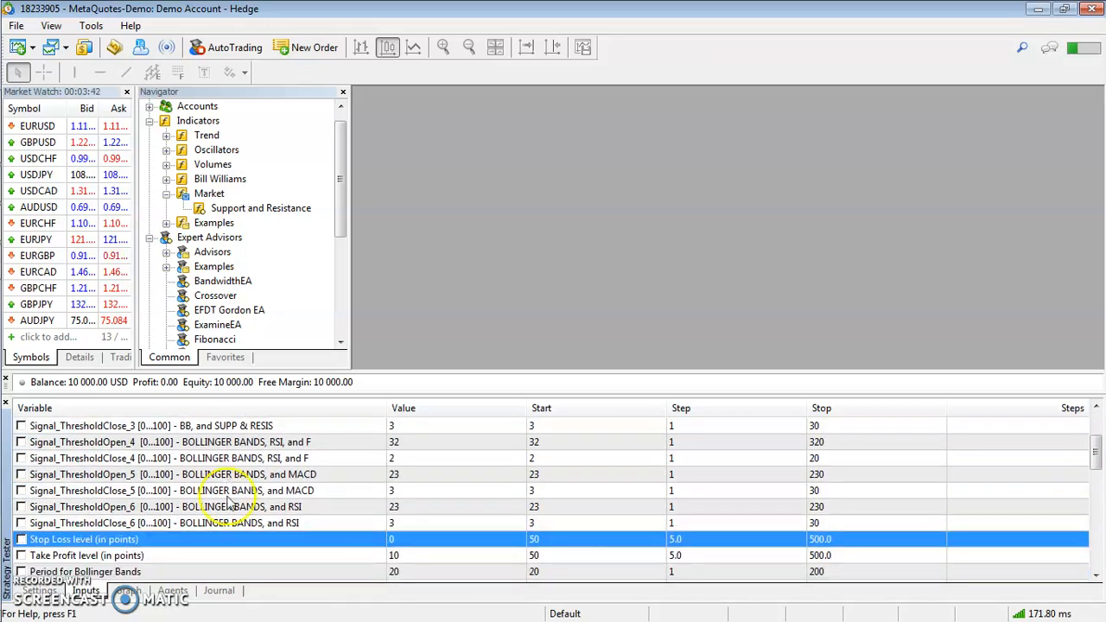
Try a Stop Loss level of 10 points, and set it back to 0
click(391, 539)
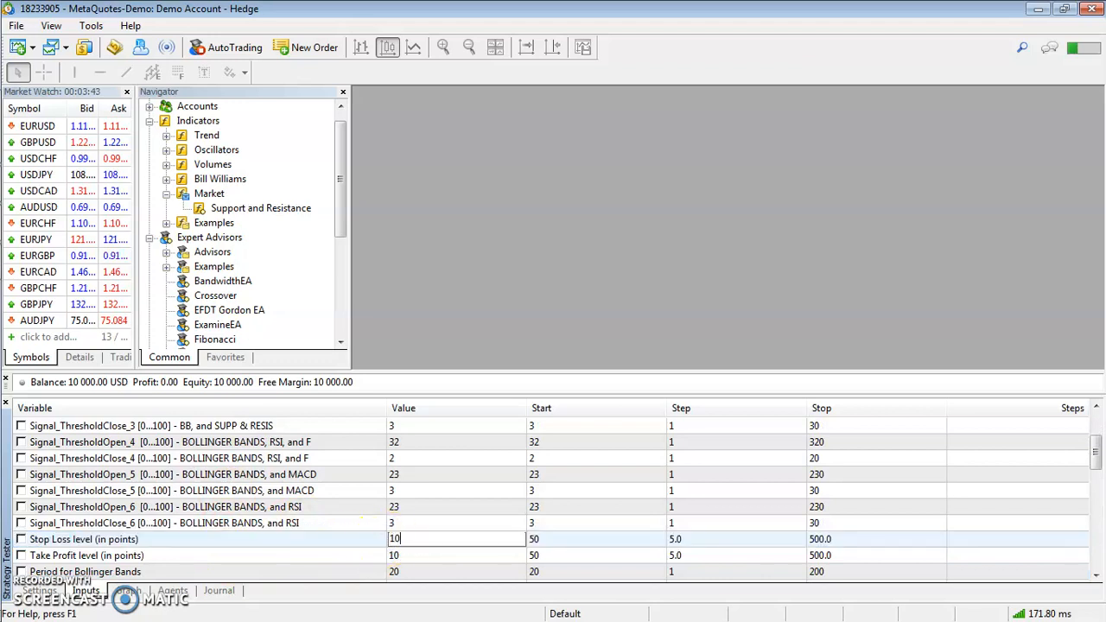
key(Return)
click(393, 540)
text(5)
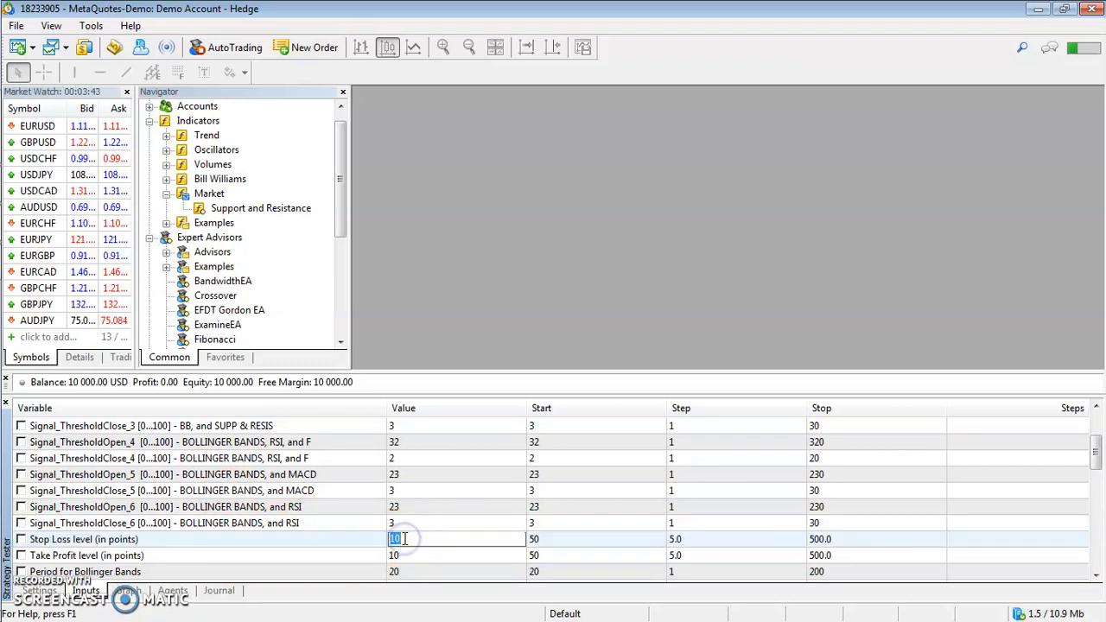
key(Return)
click(405, 541)
text(1)
key(Return)
click(405, 540)
text(0)
key(Return)
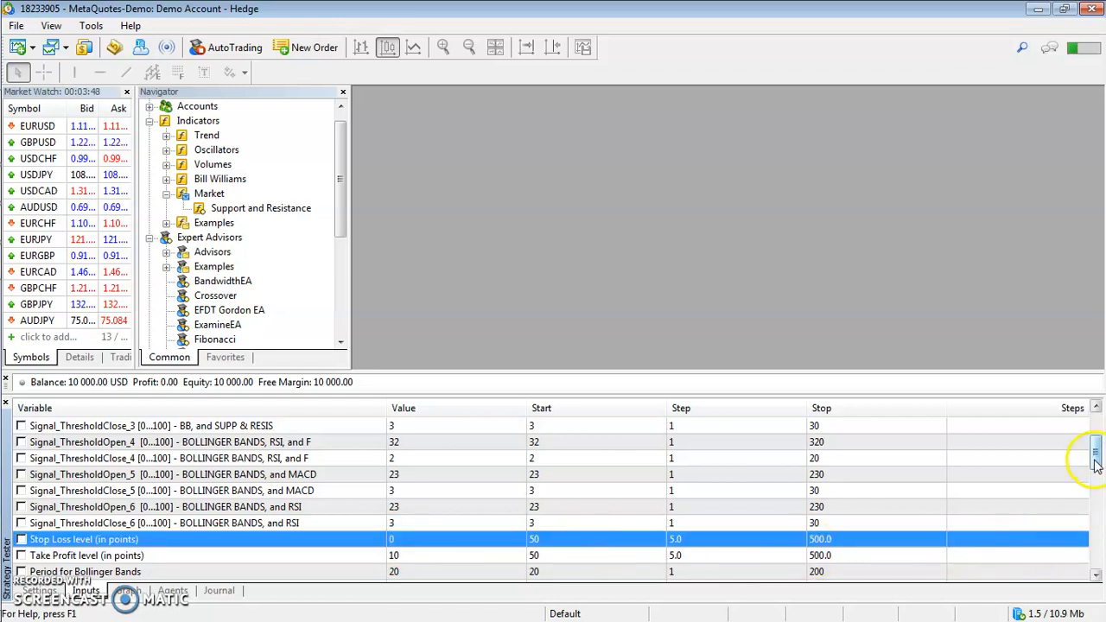
Try a different Take Profit level in points, and keep its value at 10
drag(1095, 444, 1095, 460)
click(434, 510)
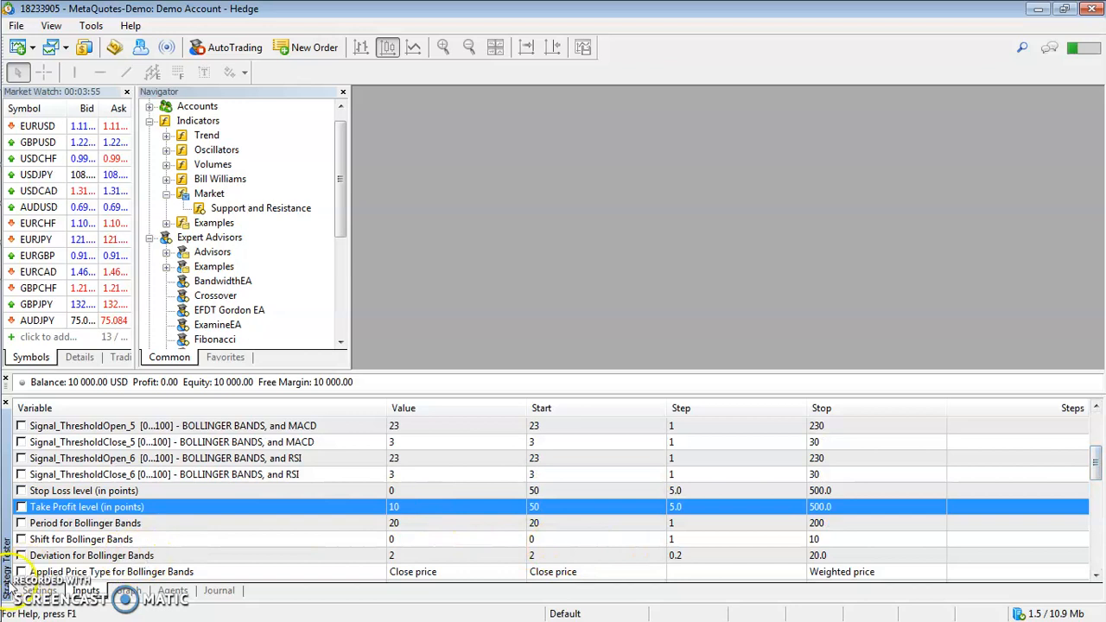
click(422, 510)
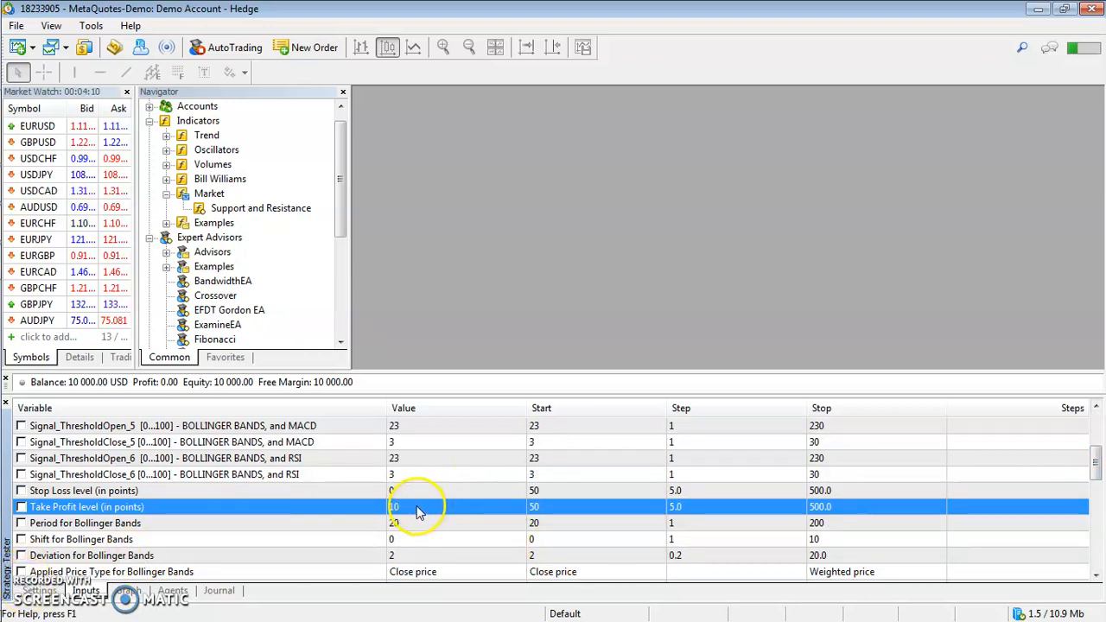
click(418, 510)
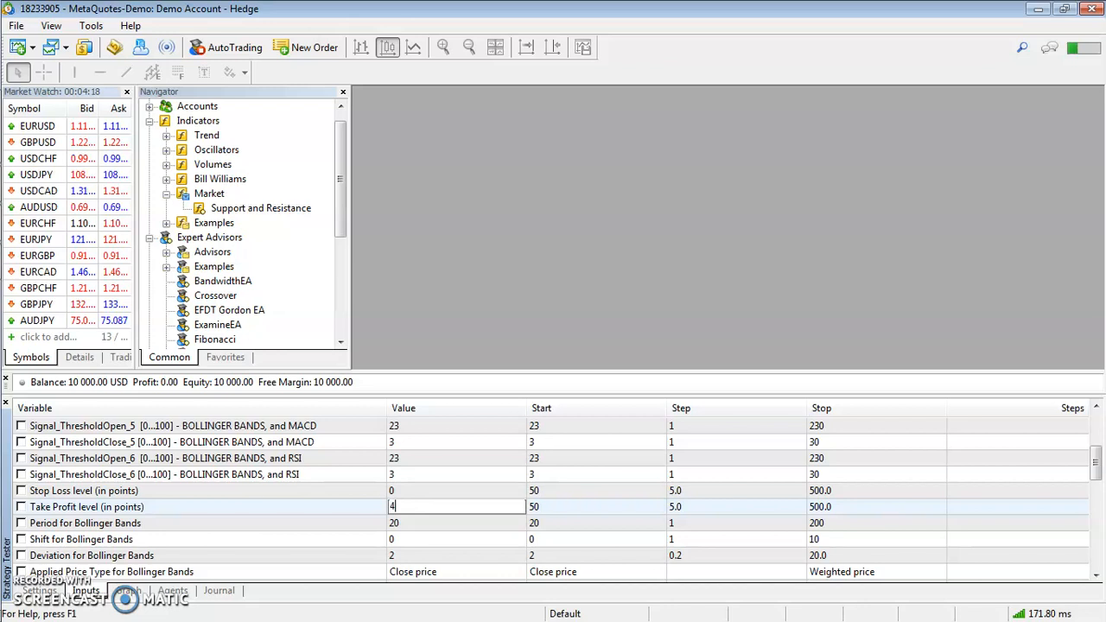
click(429, 501)
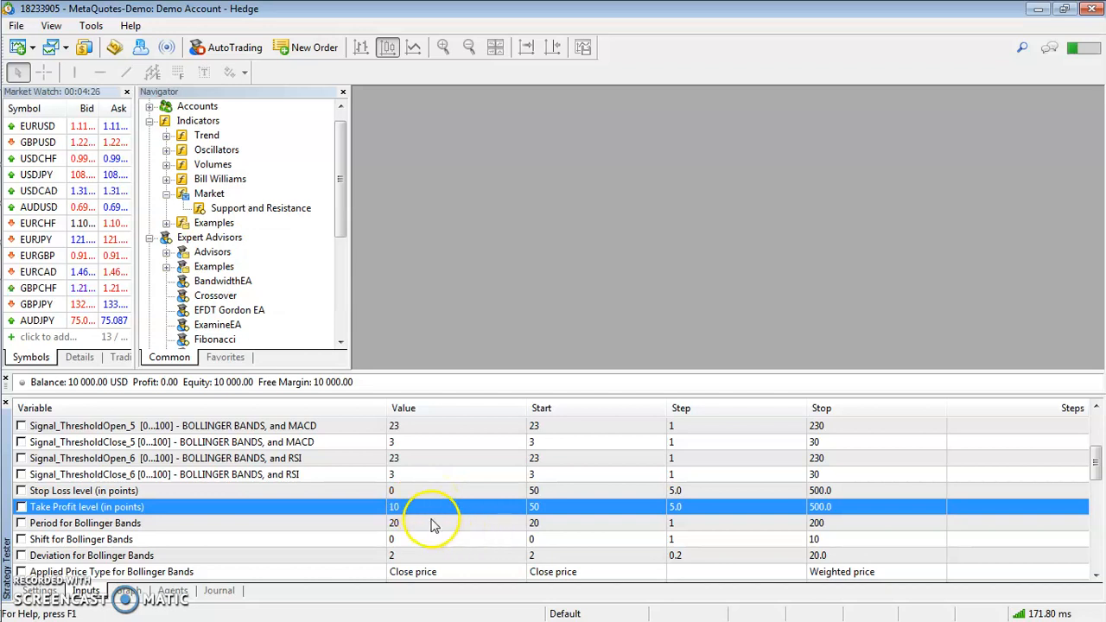
Examine the Period, Shift, Deviation and Applied Price Type inputs for Bollinger Bands
click(429, 523)
scroll(1091, 570, down, 2)
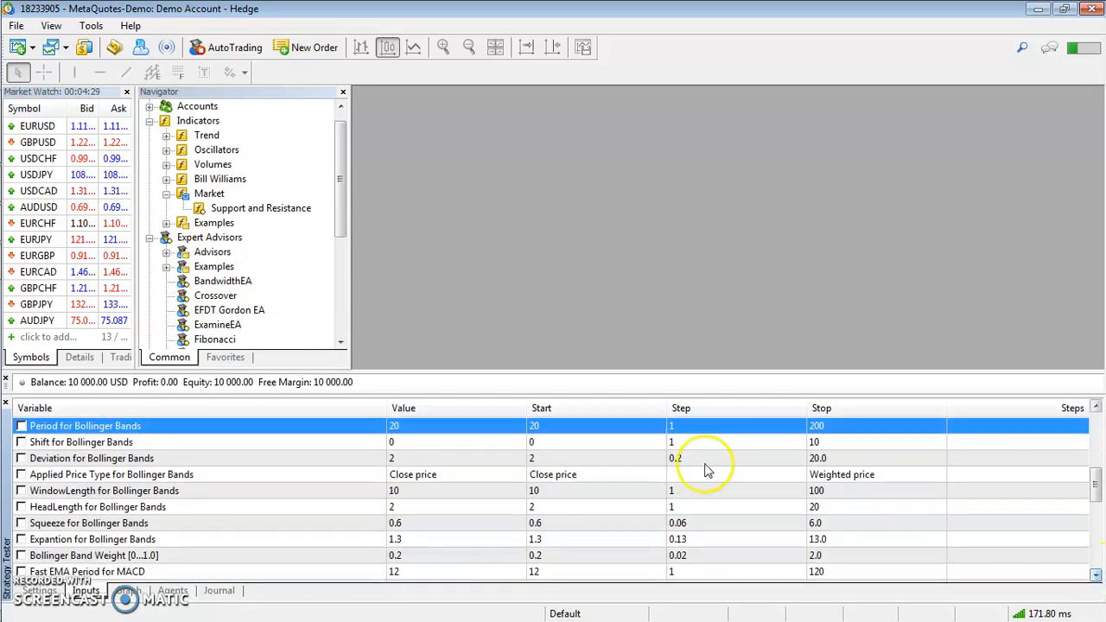
key(Down)
key(Down)
click(241, 428)
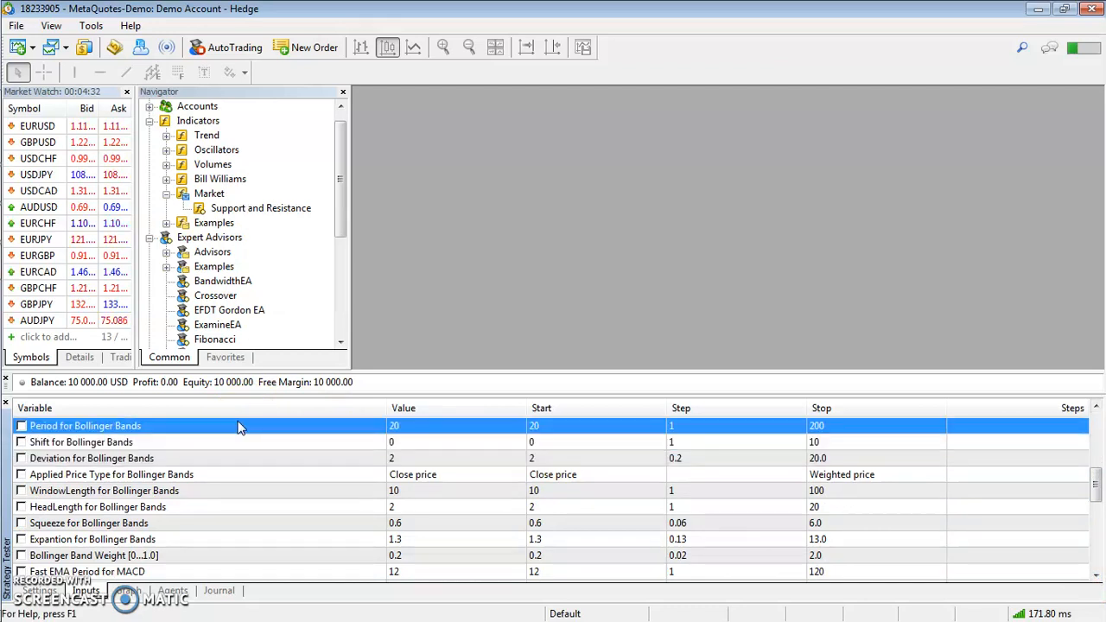
key(Down)
key(Down)
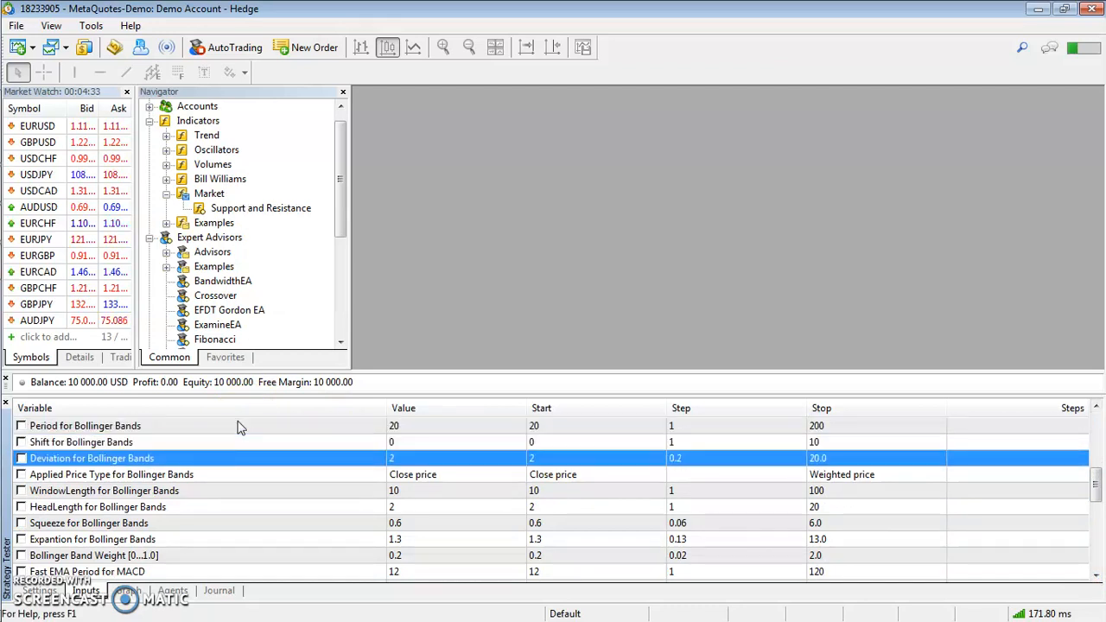
key(Down)
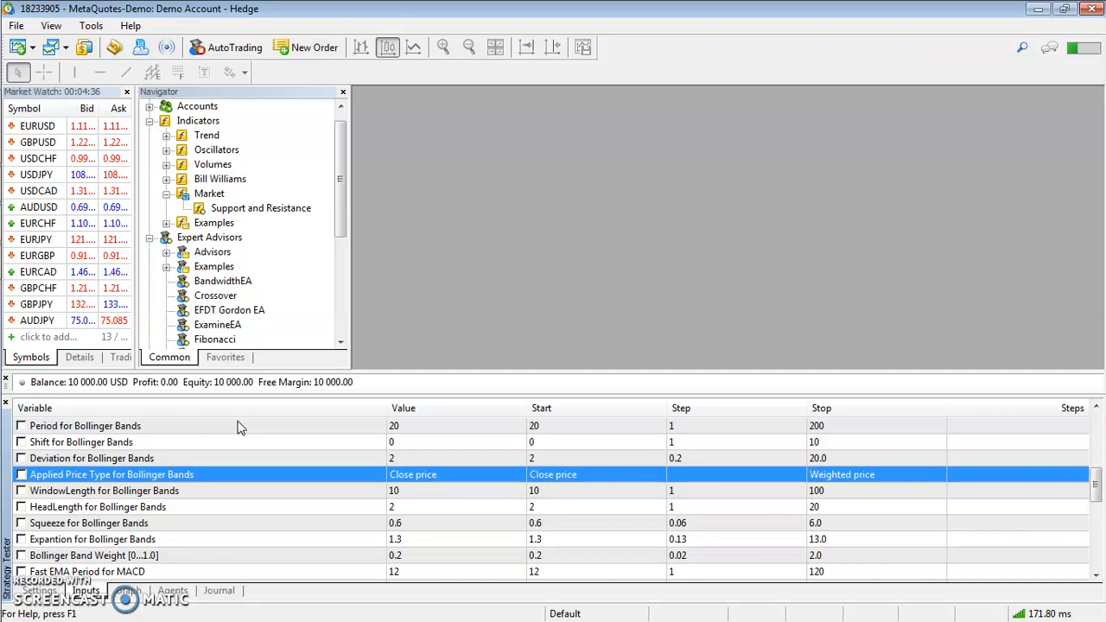
click(322, 425)
click(304, 475)
click(417, 427)
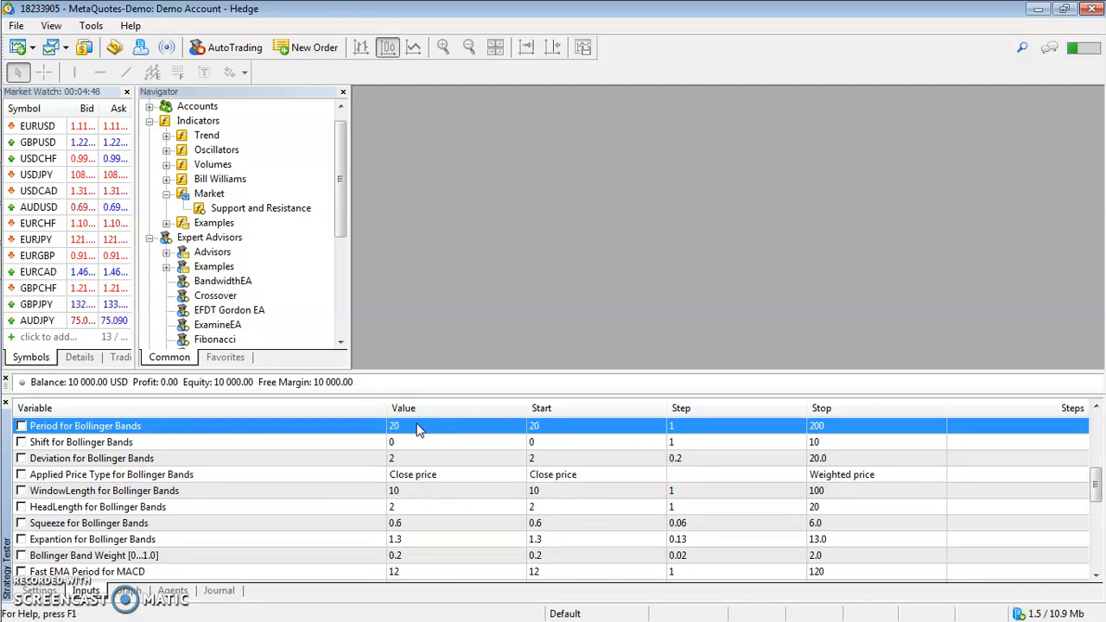
key(Down)
key(Down)
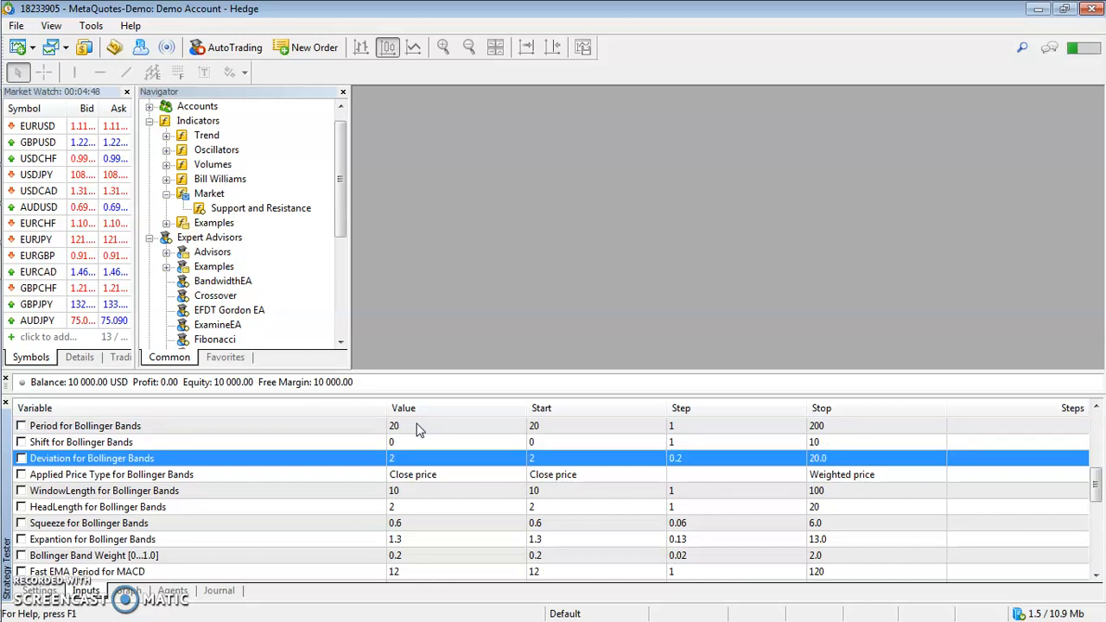
key(Down)
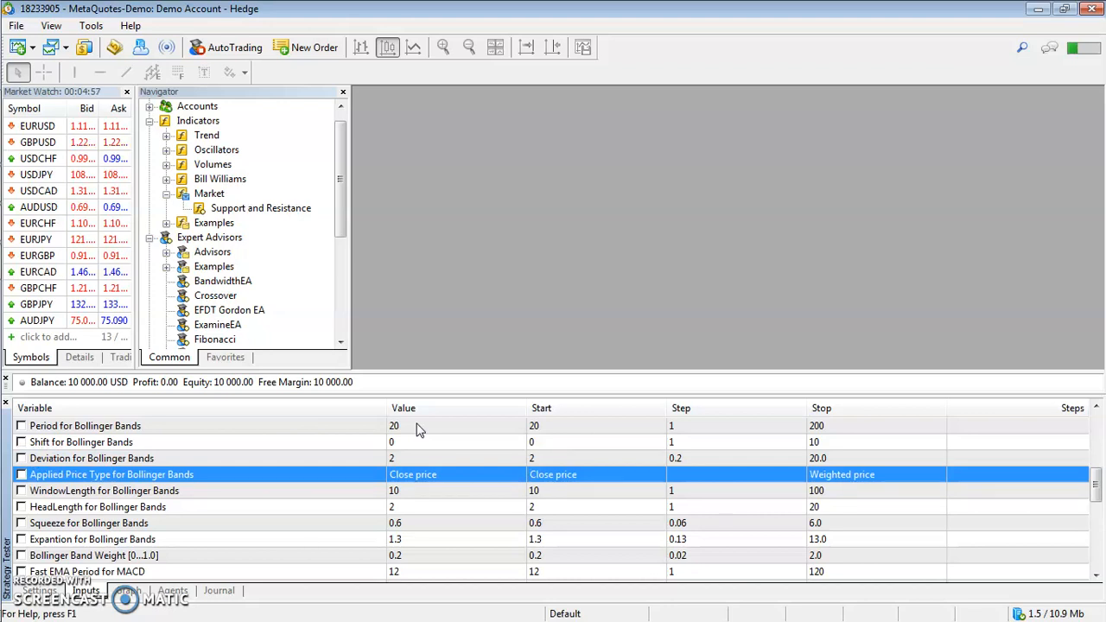
Examine the WindowLength, HeadLength and Squeeze inputs for Bollinger Bands
key(Down)
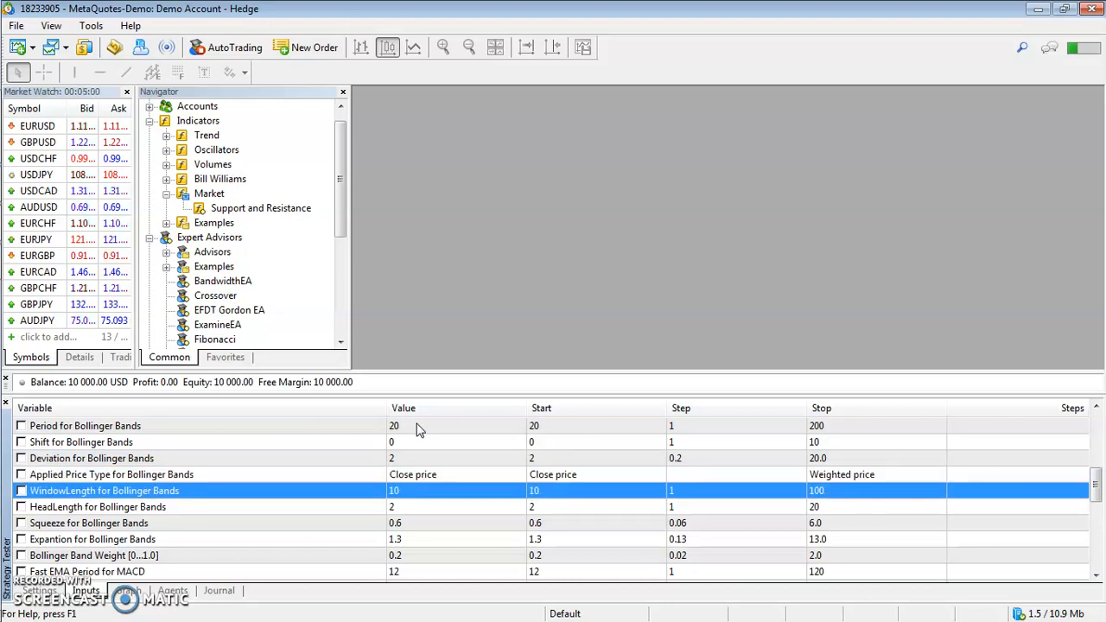
key(Down)
key(Down)
key(Up)
key(Up)
key(Down)
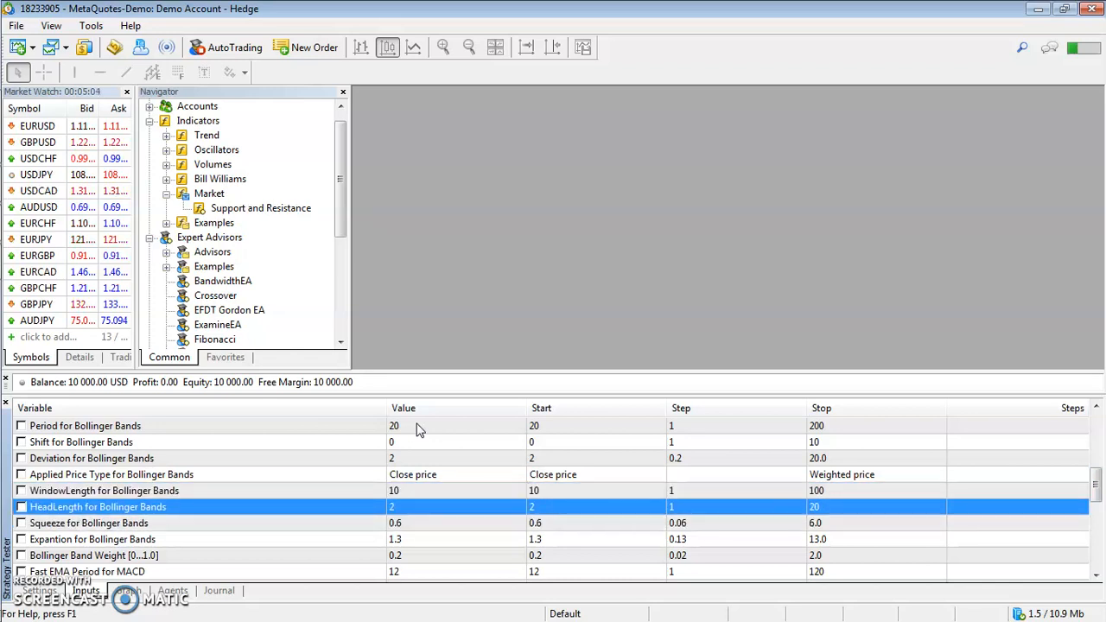
key(Down)
key(Down)
key(Up)
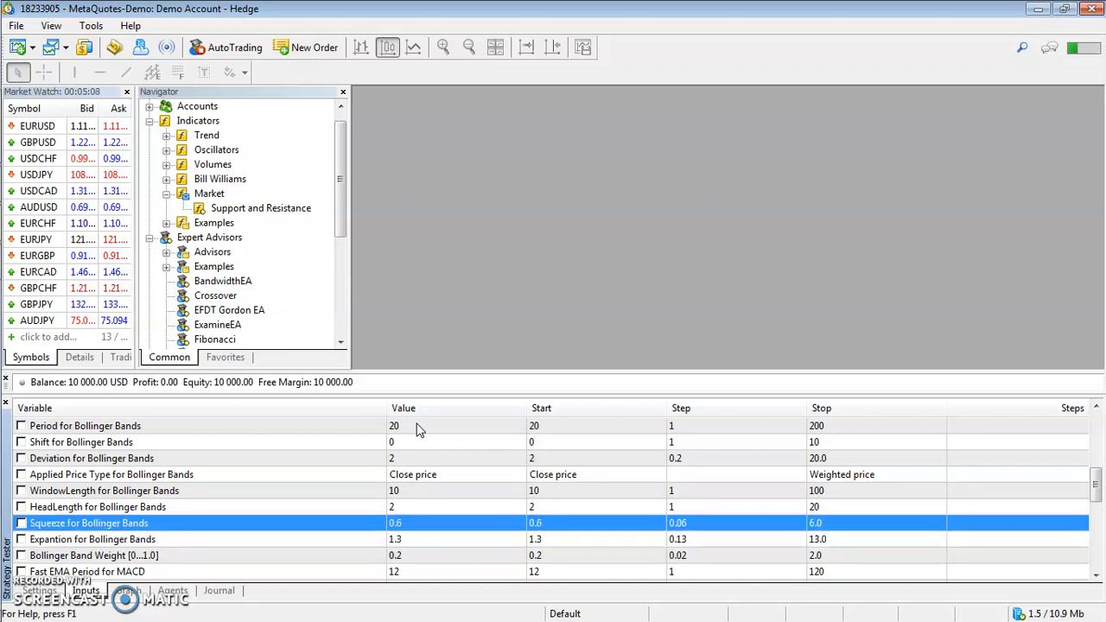
key(Up)
key(Up)
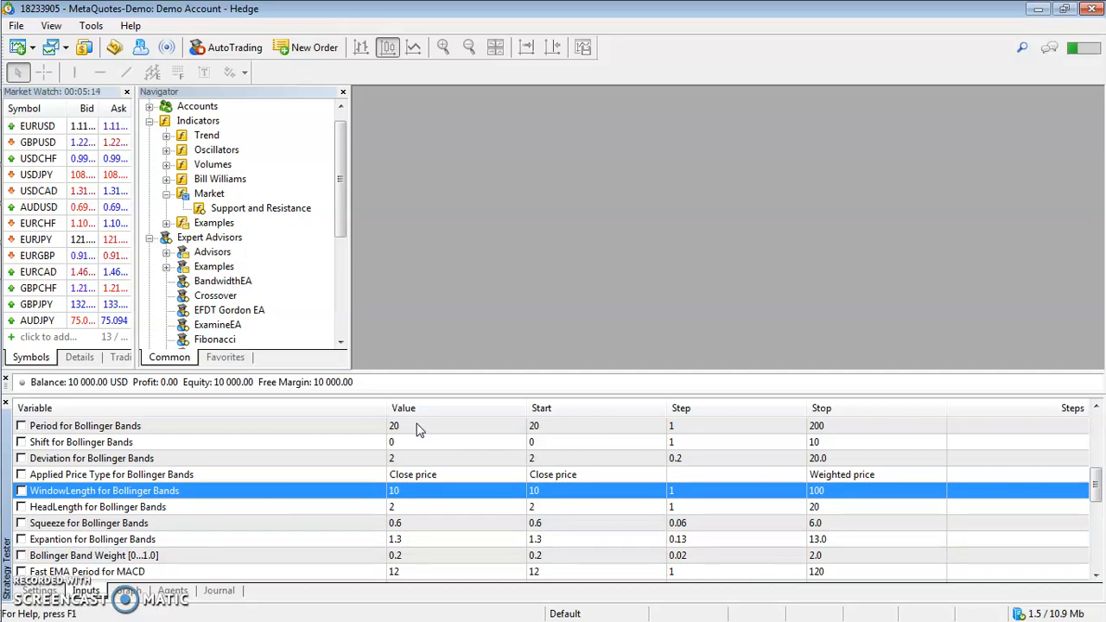
Compare the Squeeze and Expantion inputs for Bollinger Bands with WindowLength and HeadLength
key(Down)
key(Down)
key(Down)
key(Down)
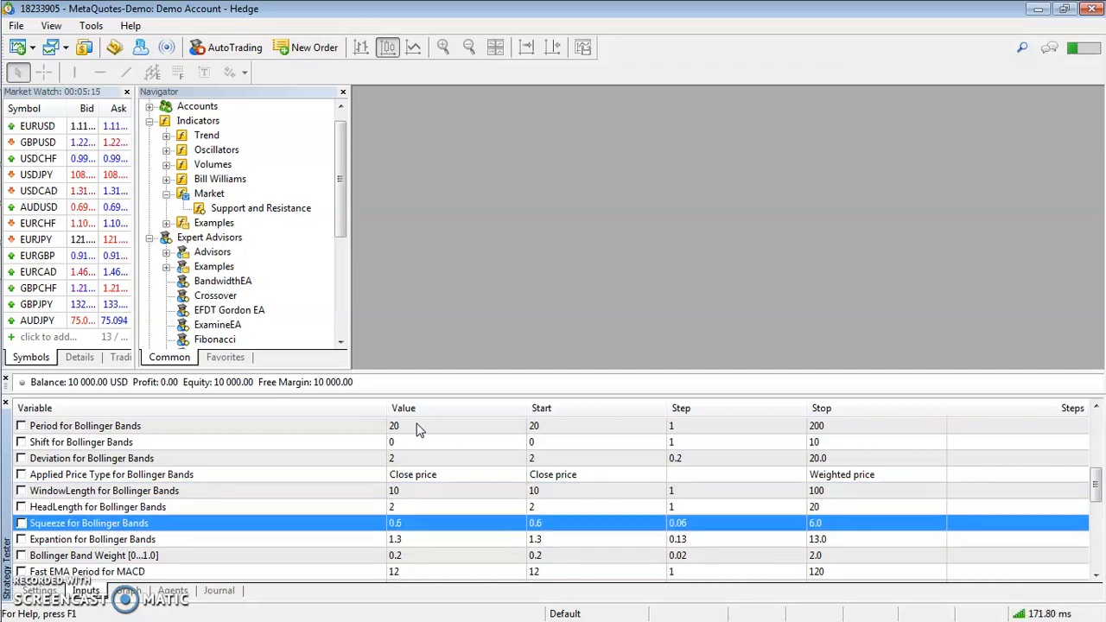
key(Up)
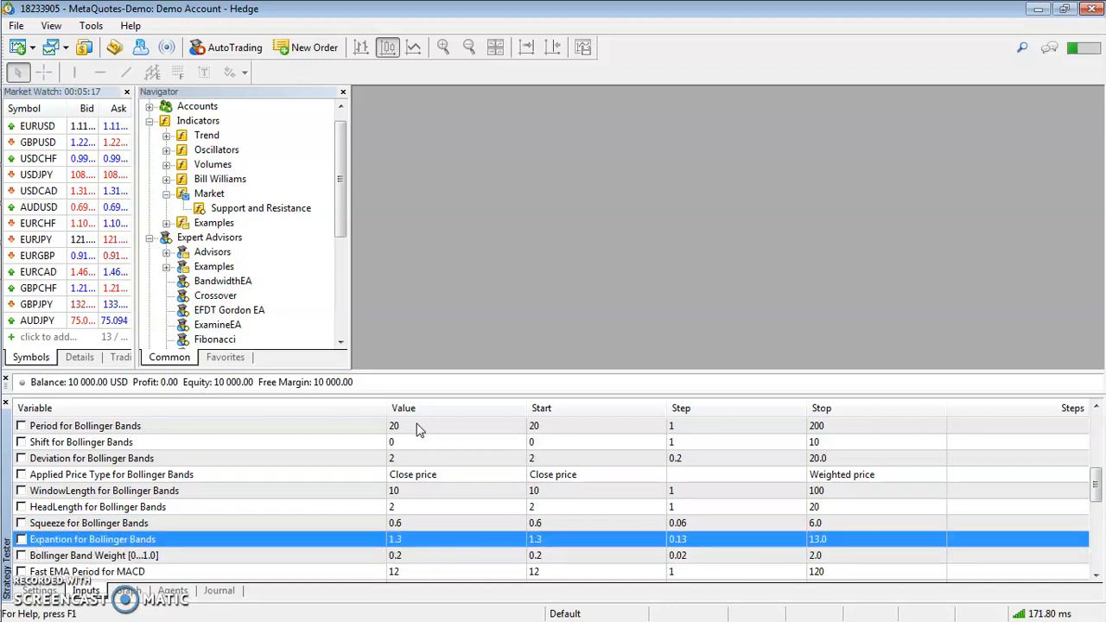
key(Up)
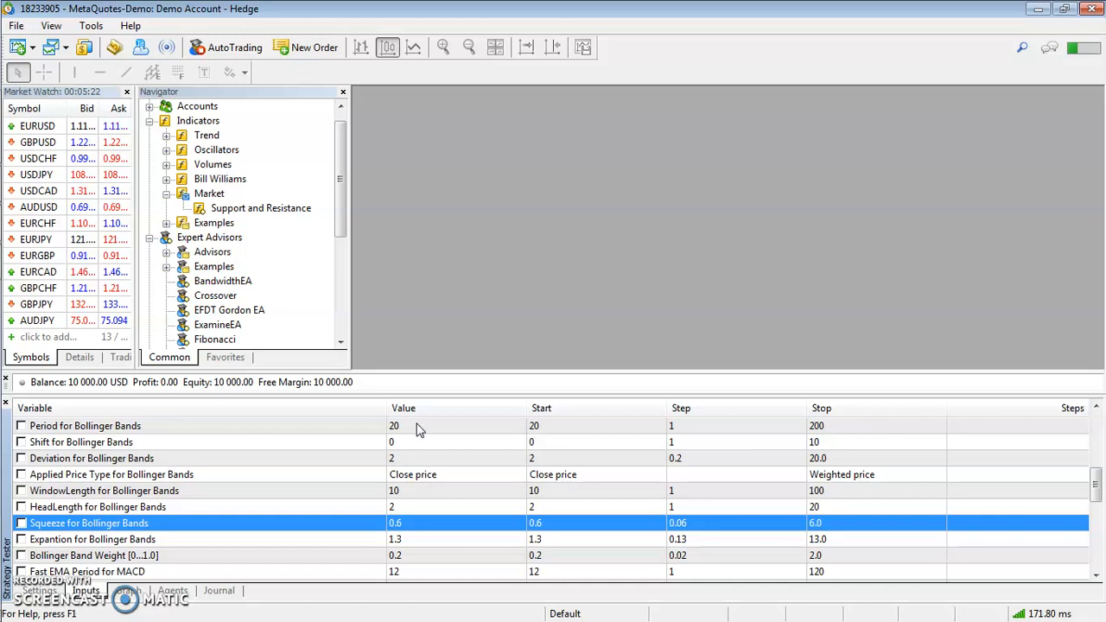
key(Up)
key(Up)
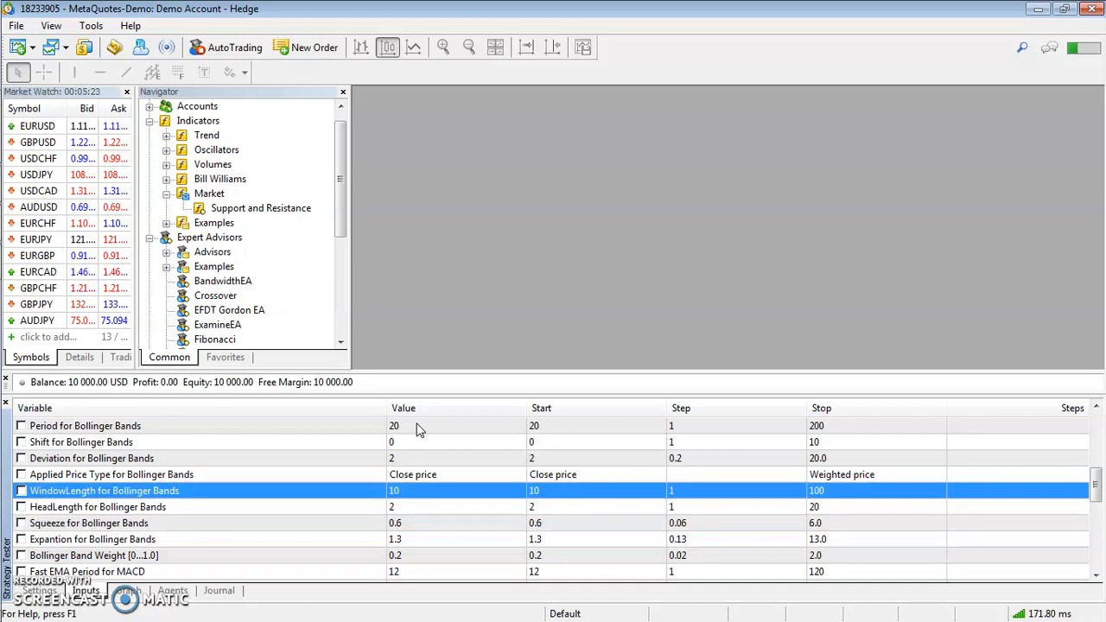
key(Down)
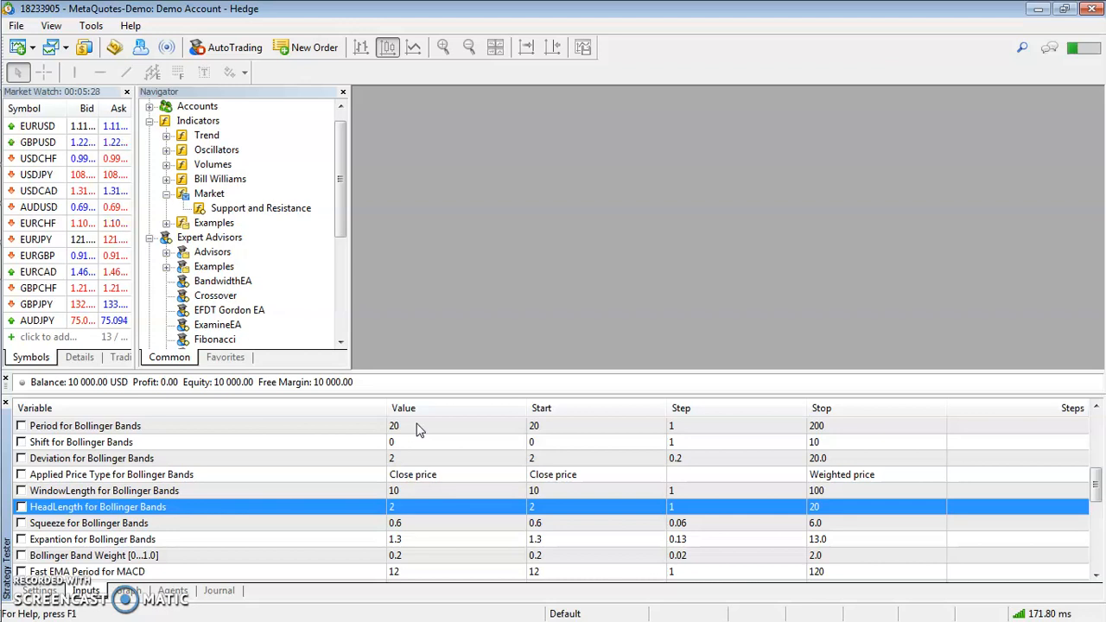
Check the Bollinger Band Weight input, opening its value for editing and leaving it as it is
key(Down)
key(Down)
key(Down)
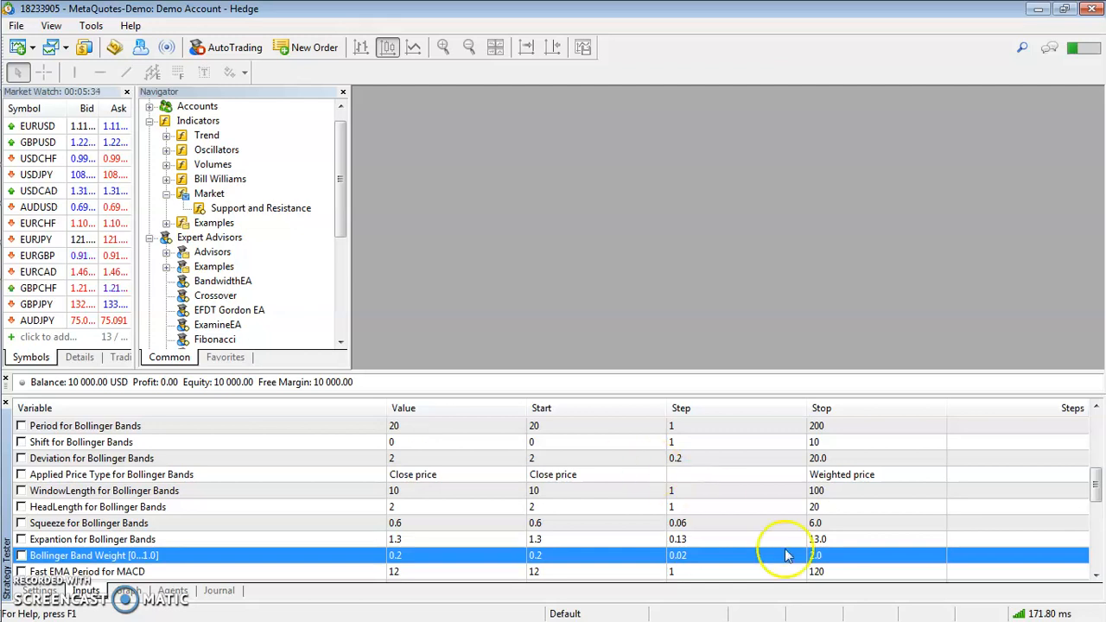
click(435, 556)
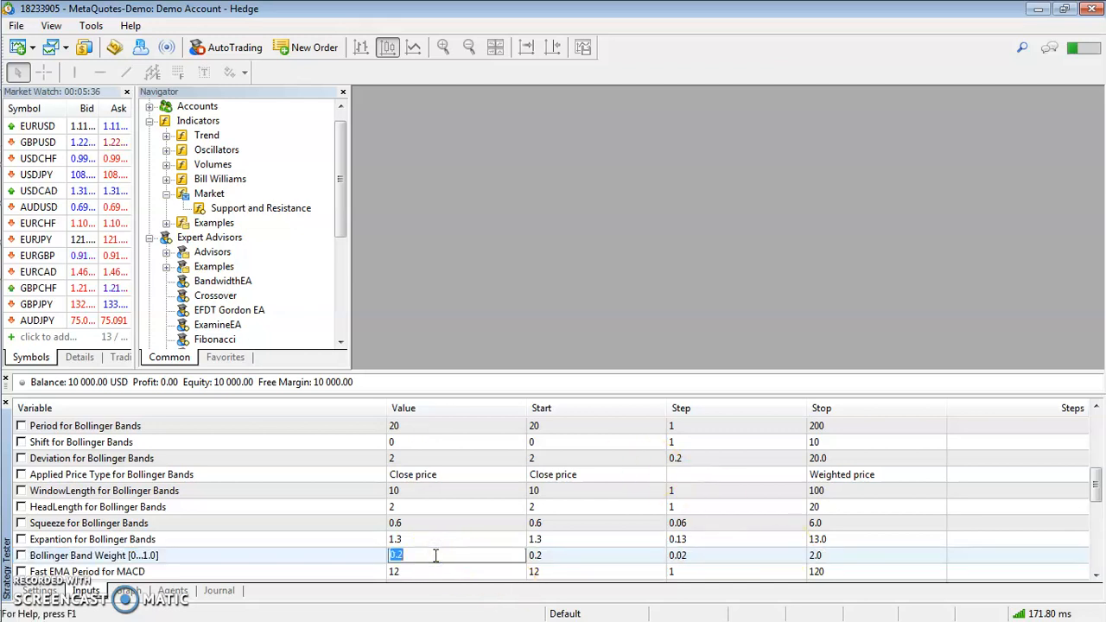
click(438, 539)
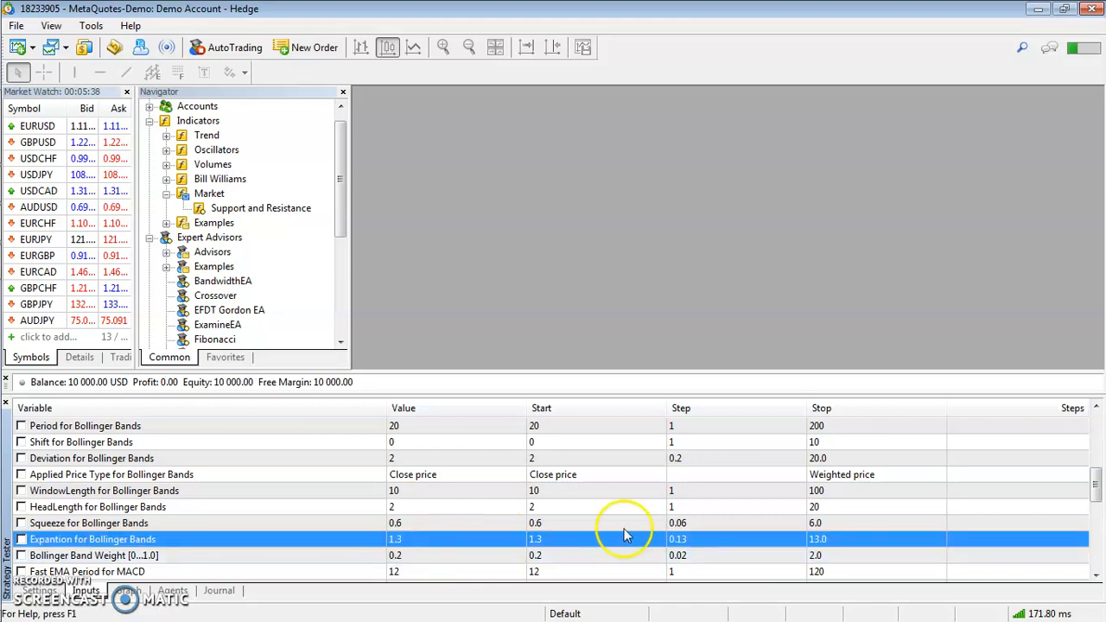
Return to the start of the EA inputs and re-examine the first threshold pairs from Signal_ThresholdOpen_1
drag(1094, 481, 1098, 415)
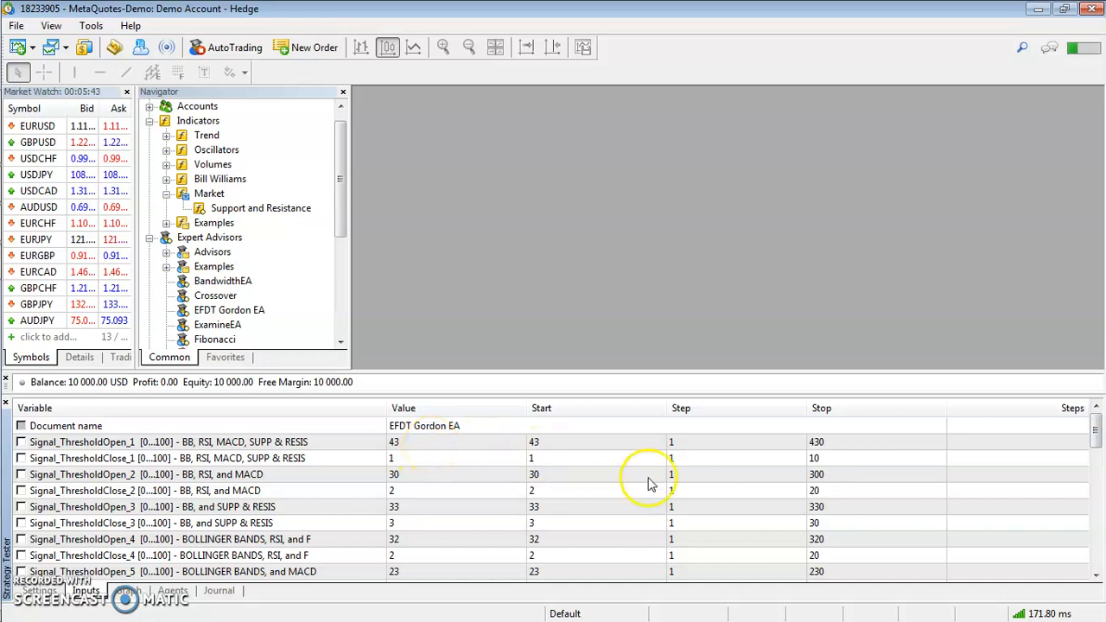
drag(1101, 434, 1101, 430)
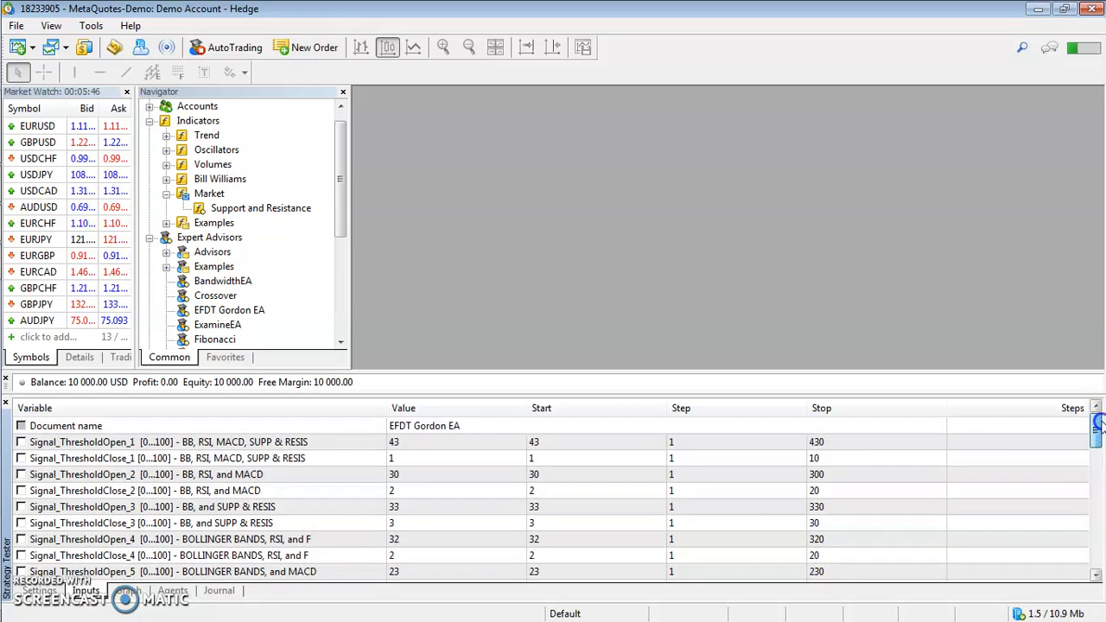
click(282, 439)
key(Down)
key(Down)
key(Down)
key(Down)
key(Up)
key(Up)
key(Up)
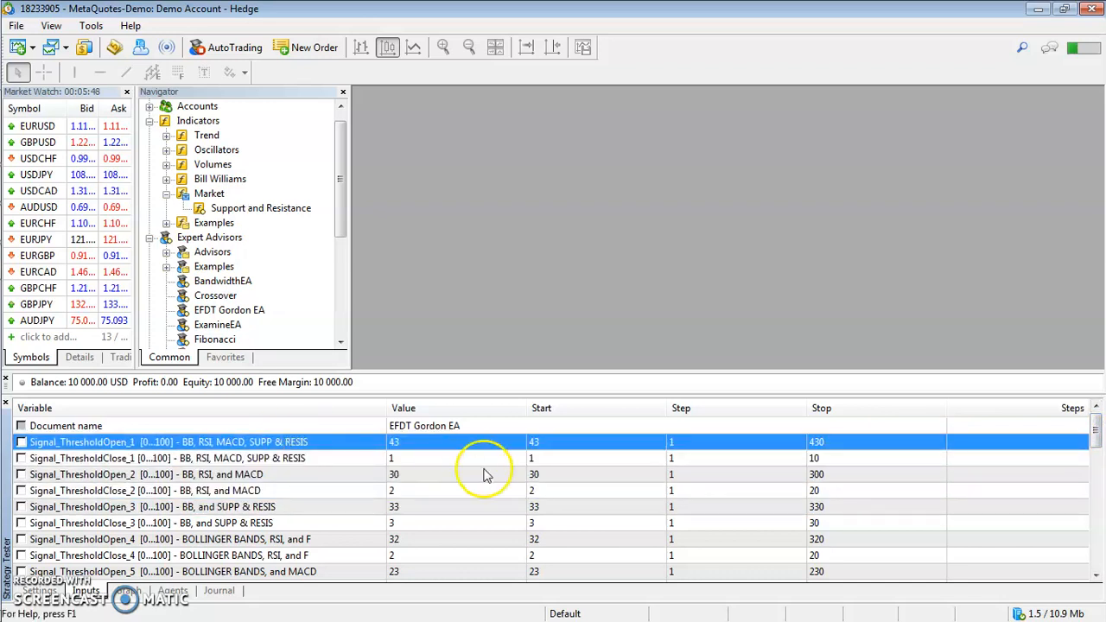
mouse_move(1096, 430)
mouse_down()
mouse_move(1096, 448)
mouse_move(1096, 425)
mouse_up()
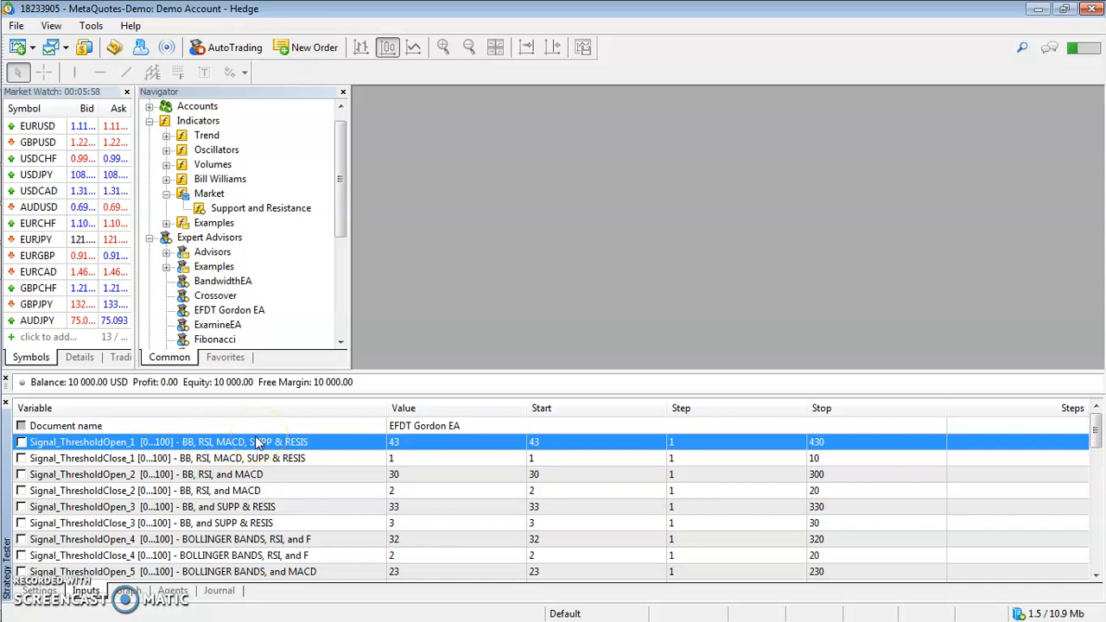
Go through the threshold inputs from Signal_ThresholdOpen_1 past Signal_ThresholdOpen_4, reading their signal combinations
key(Down)
key(Down)
key(Down)
key(Down)
key(Down)
key(Down)
key(Down)
key(Down)
key(Down)
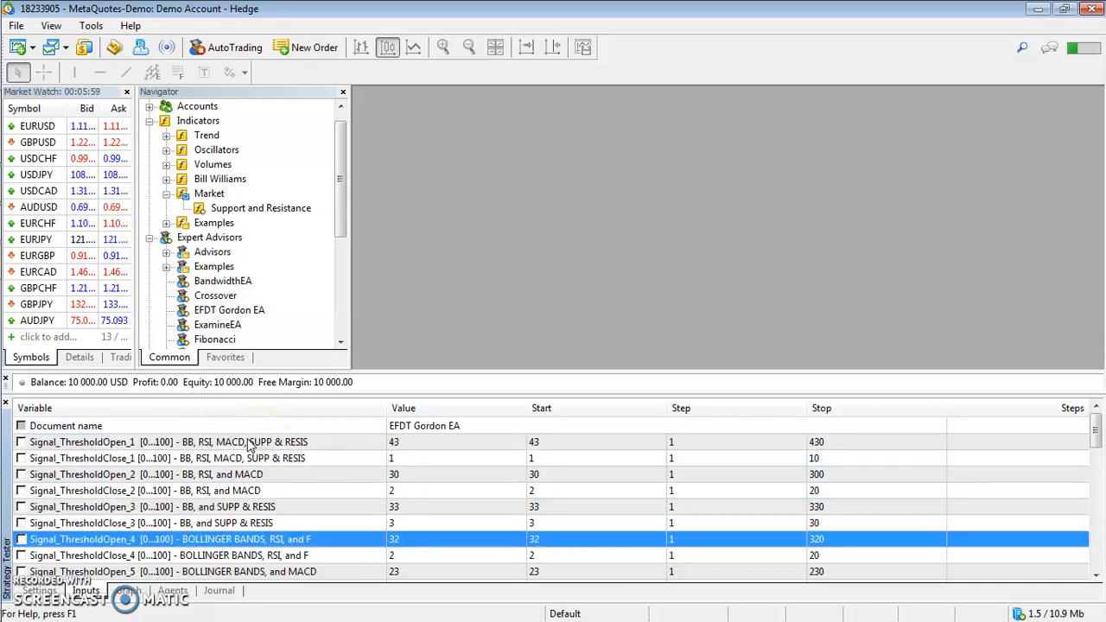
Look over the remaining threshold inputs down to Take Profit level, and return to Signal_ThresholdOpen_1
key(Down)
key(Down)
key(Down)
key(Down)
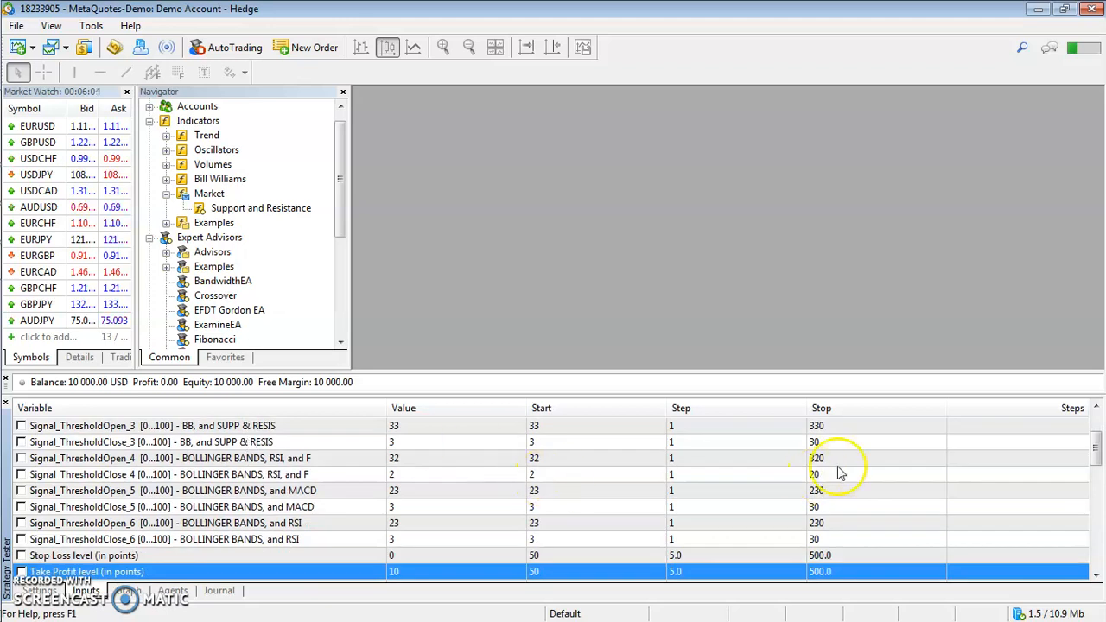
drag(1097, 446, 1096, 425)
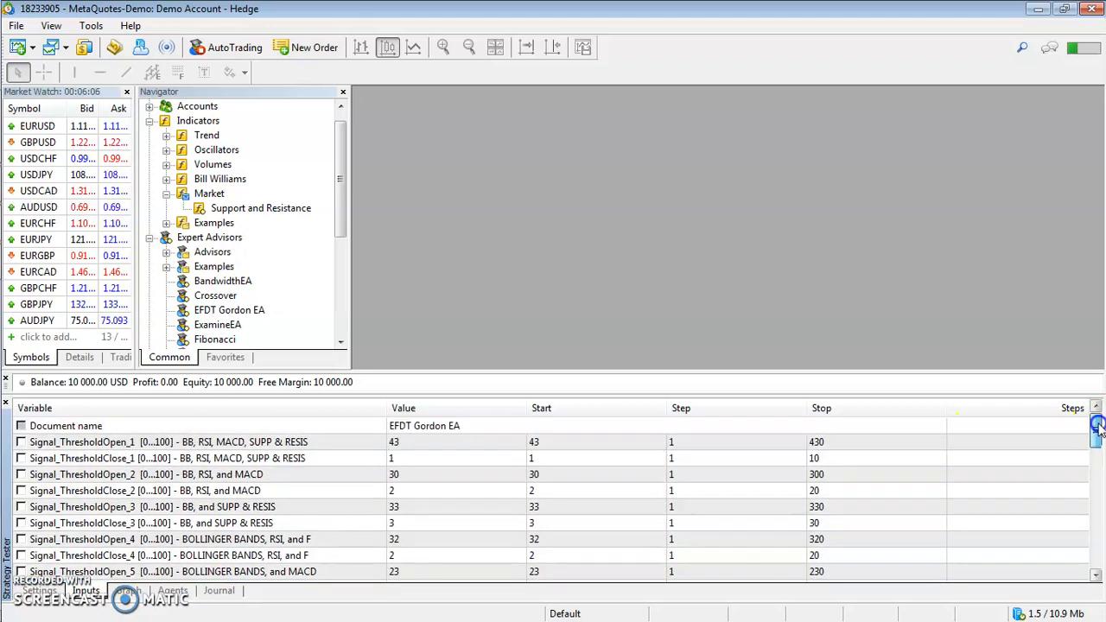
click(471, 444)
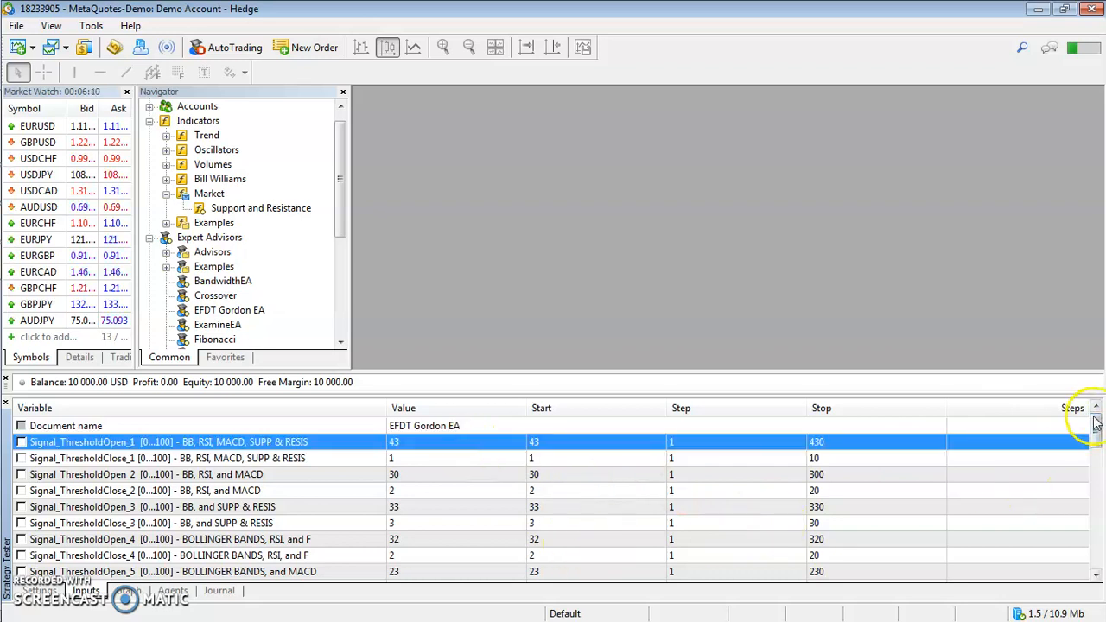
Survey the group of MACD inputs from Fast EMA Period for MACD through MACD Weight
drag(1092, 422, 1094, 498)
click(326, 490)
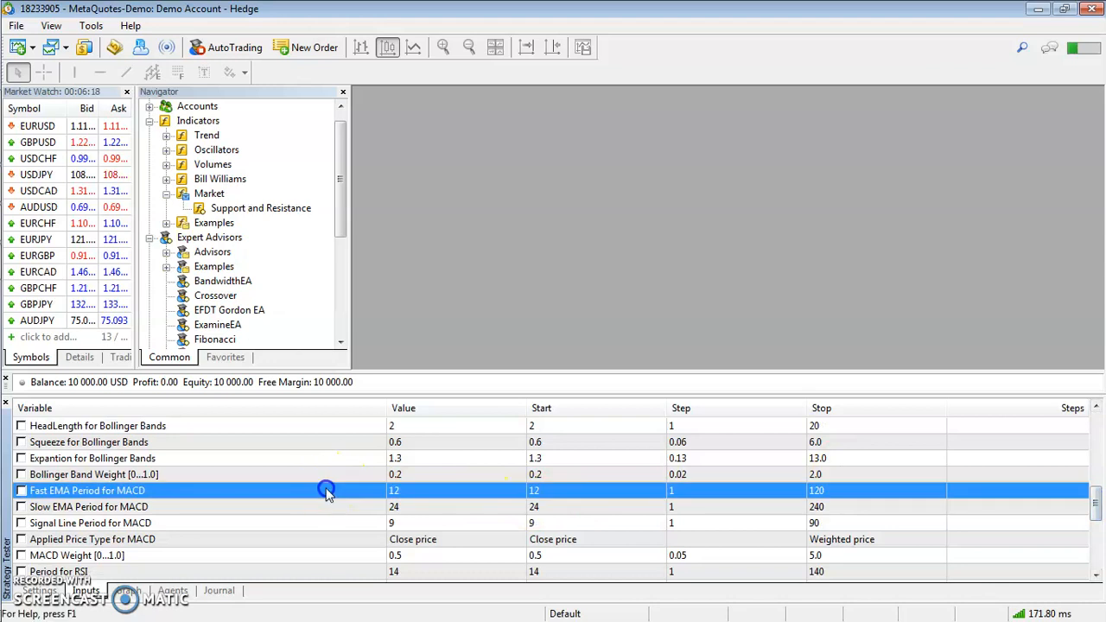
key(Down)
key(Down)
key(Down)
key(Down)
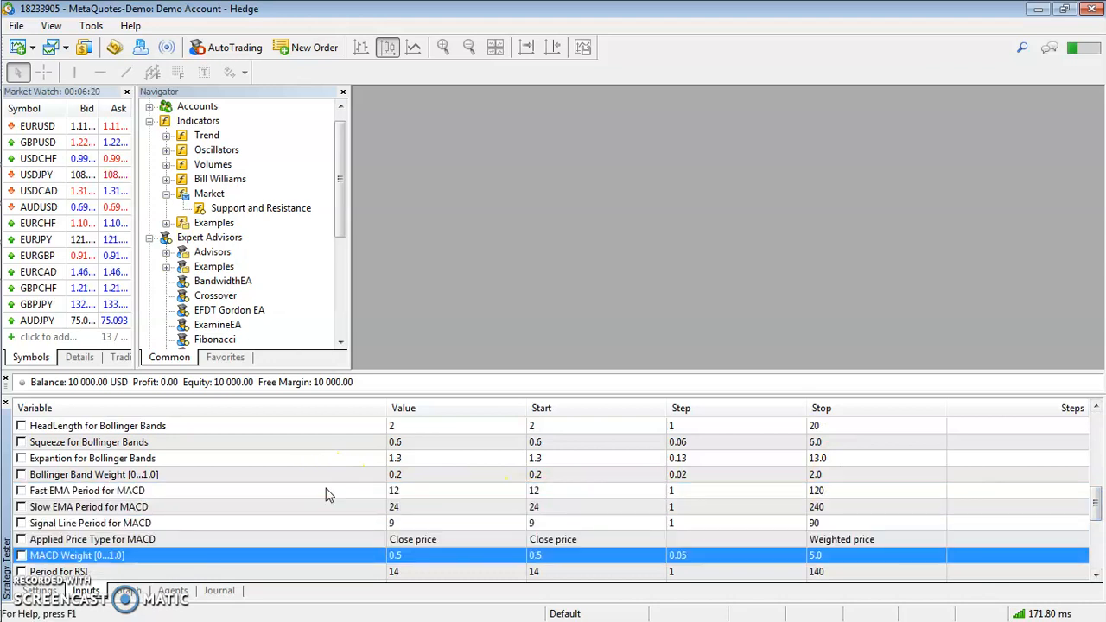
key(Up)
key(Up)
key(Up)
key(Up)
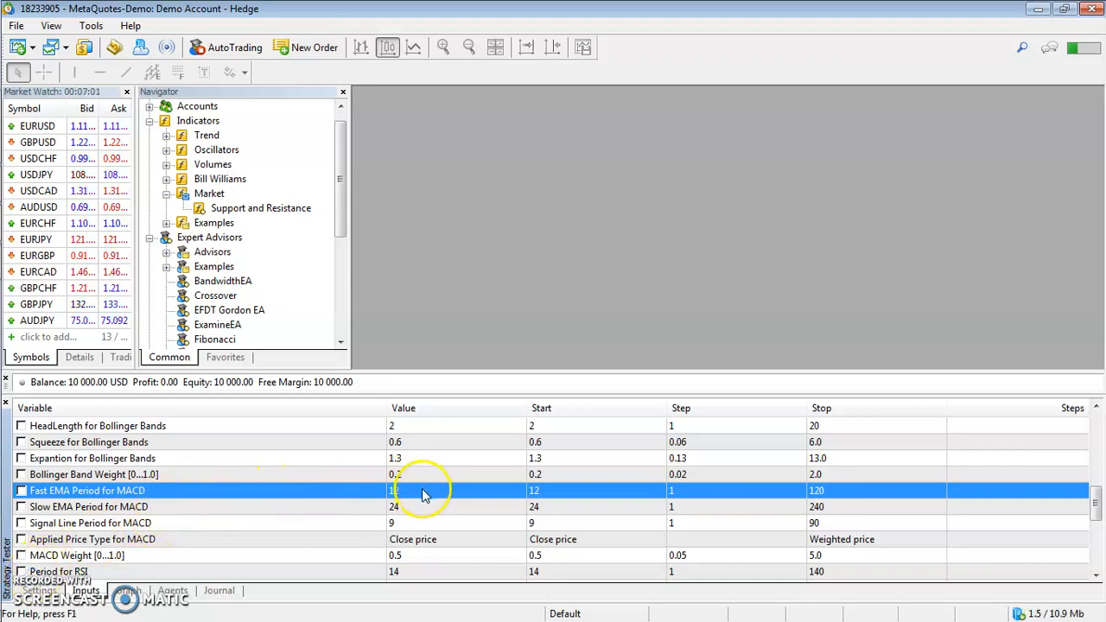
Compare the Fast EMA, Slow EMA and Signal Line Period inputs for MACD
key(Down)
key(Up)
key(Down)
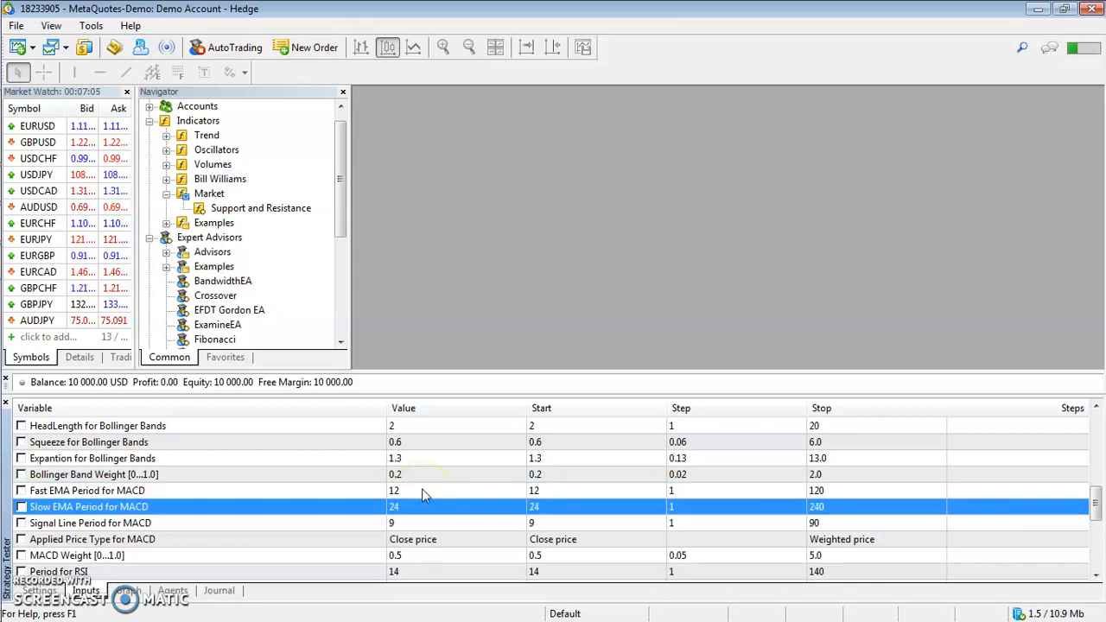
key(Down)
key(Down)
key(Up)
key(Up)
key(Up)
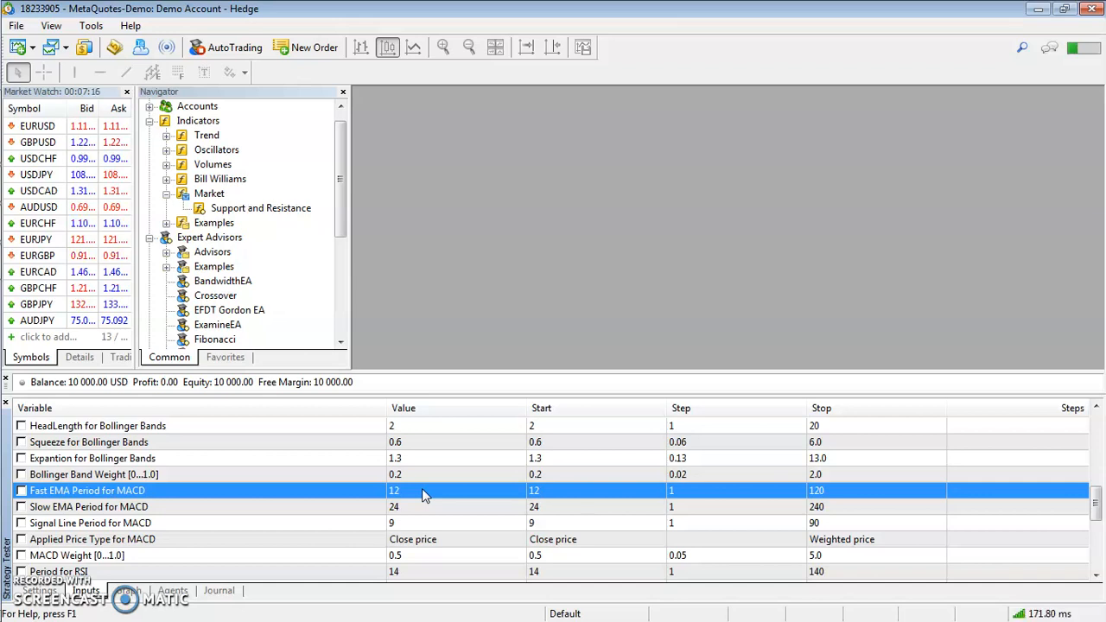
key(Down)
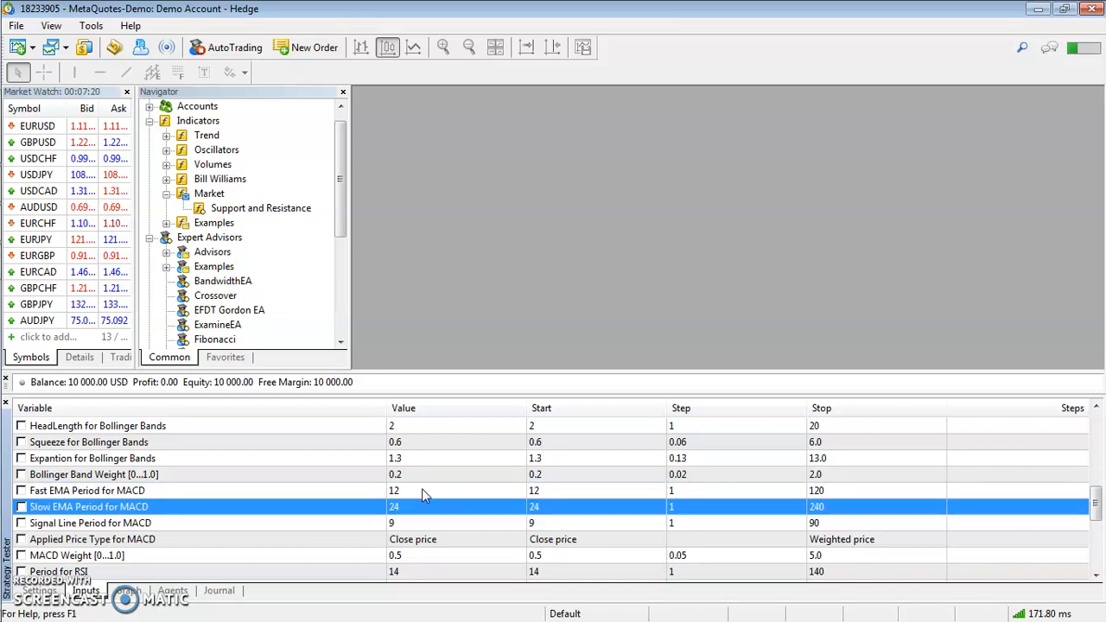
key(Down)
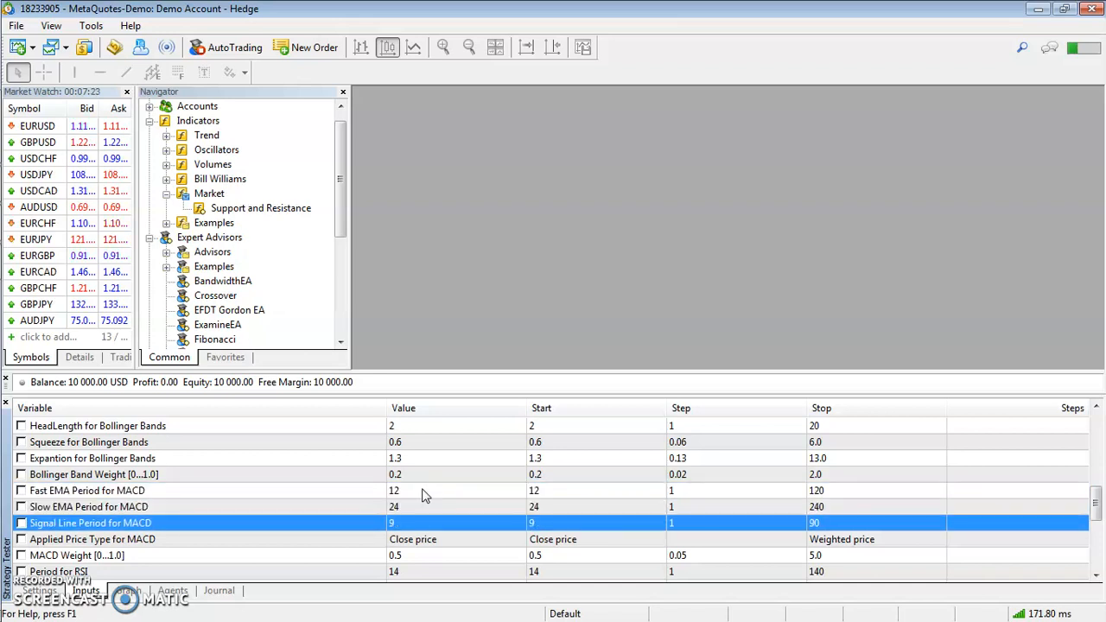
Check the price options for Applied Price Type for MACD, keeping Close price, and examine MACD Weight
key(Down)
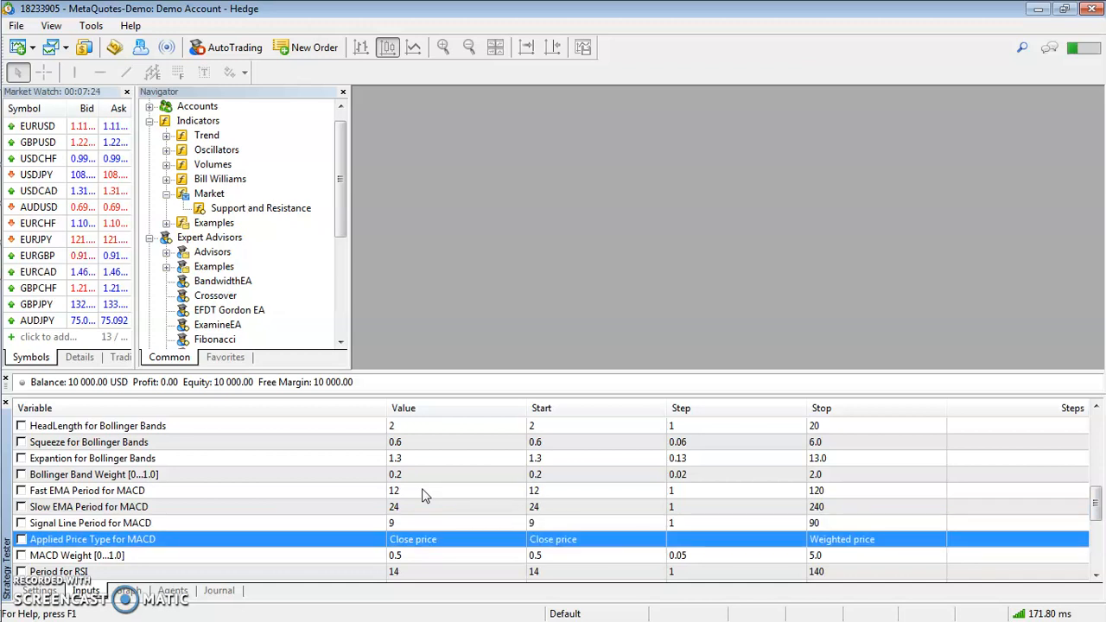
click(435, 541)
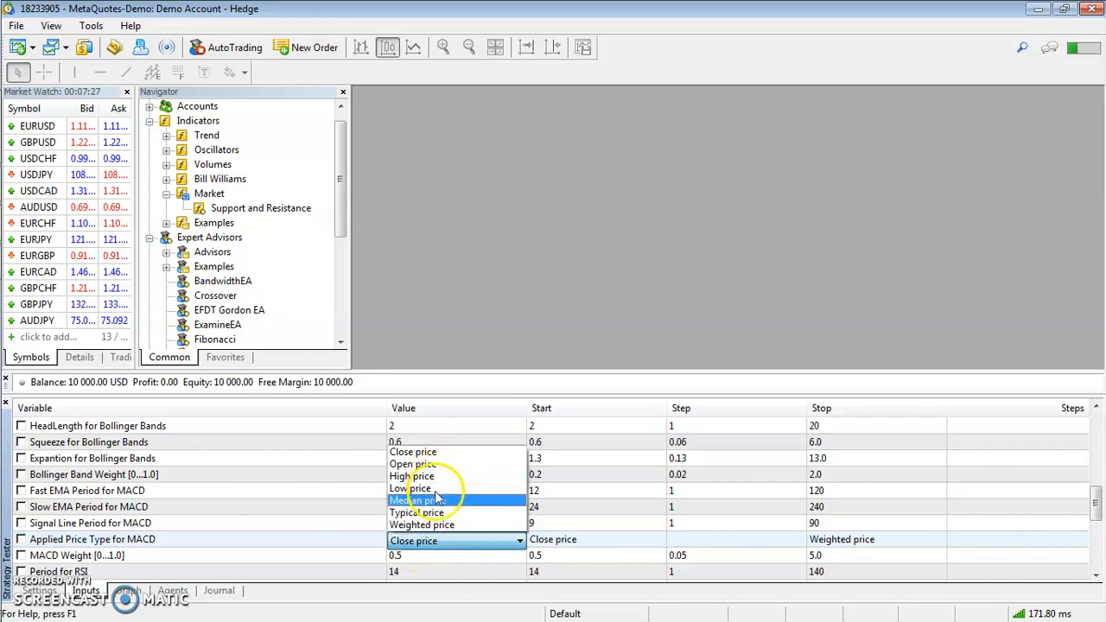
click(452, 454)
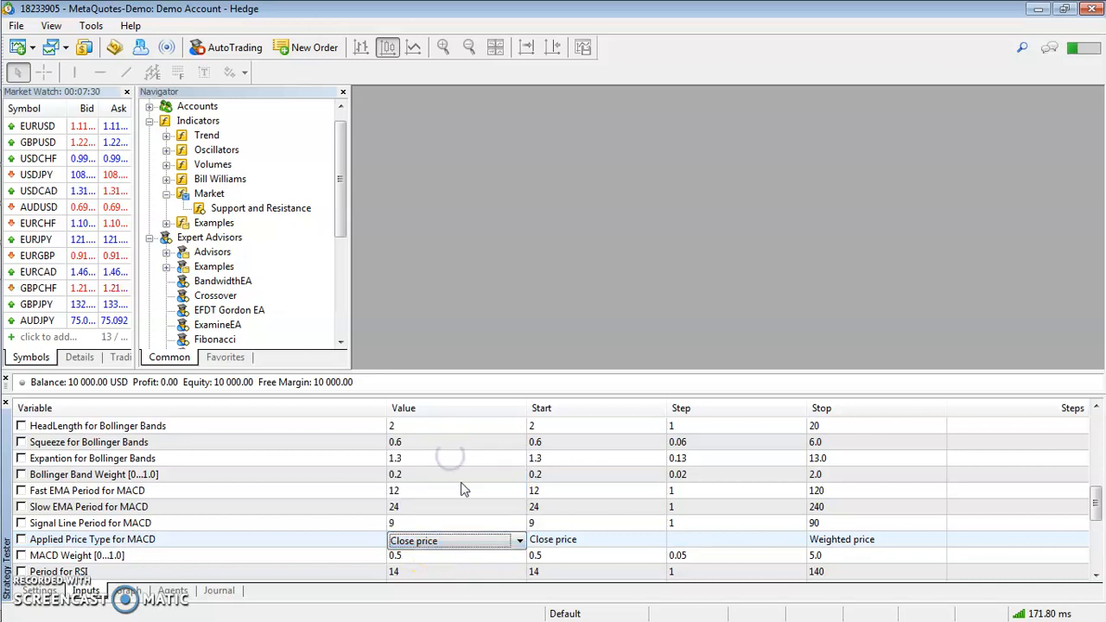
drag(1097, 502, 1096, 517)
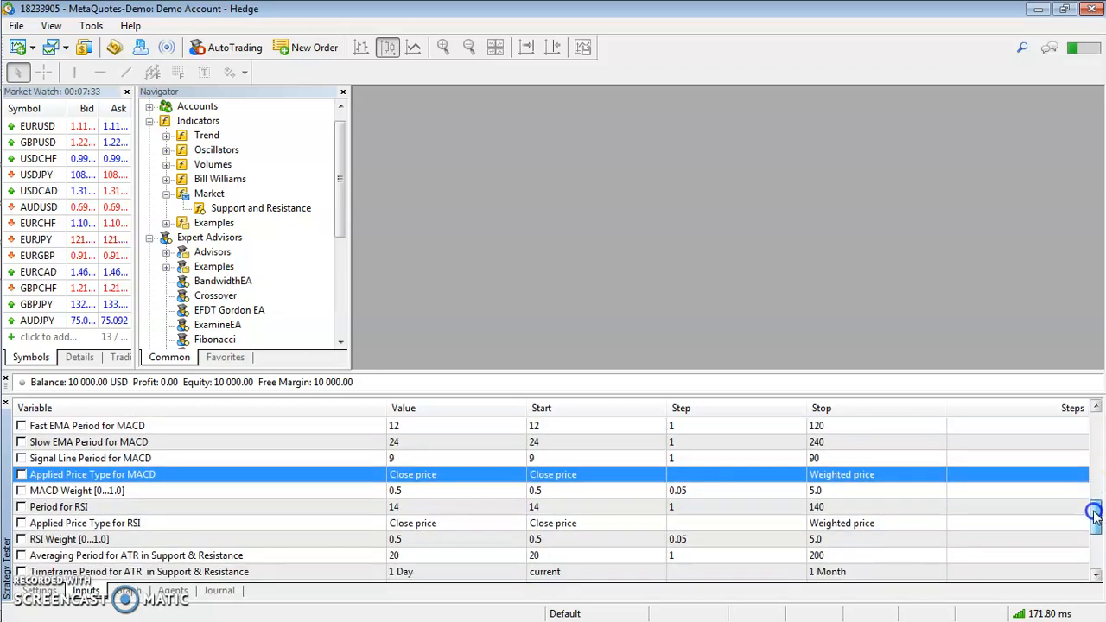
click(482, 490)
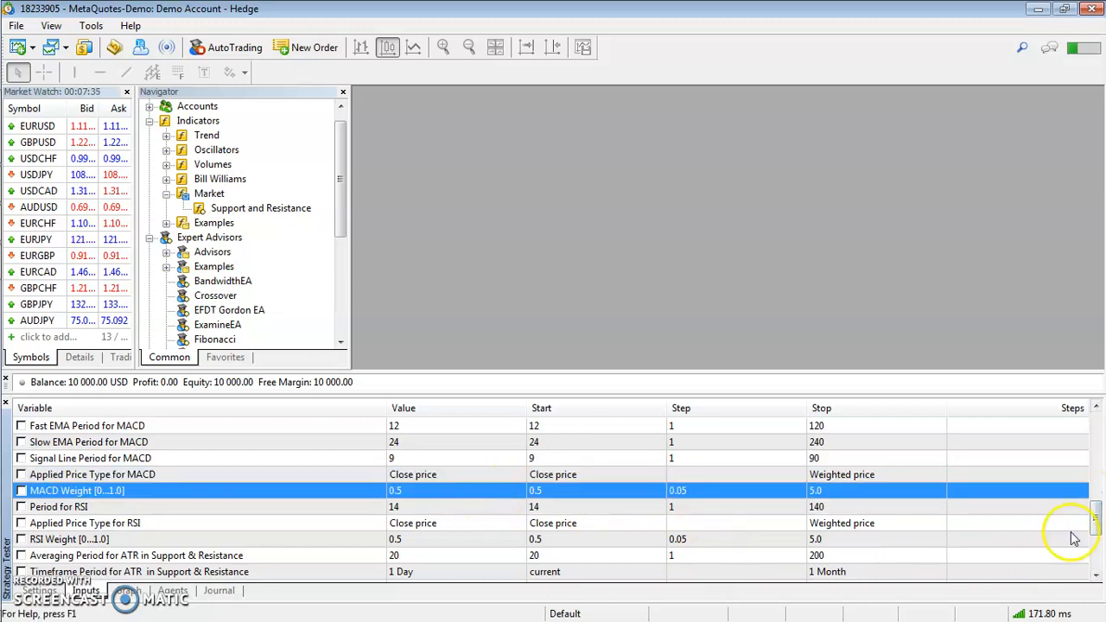
drag(1096, 517, 1098, 524)
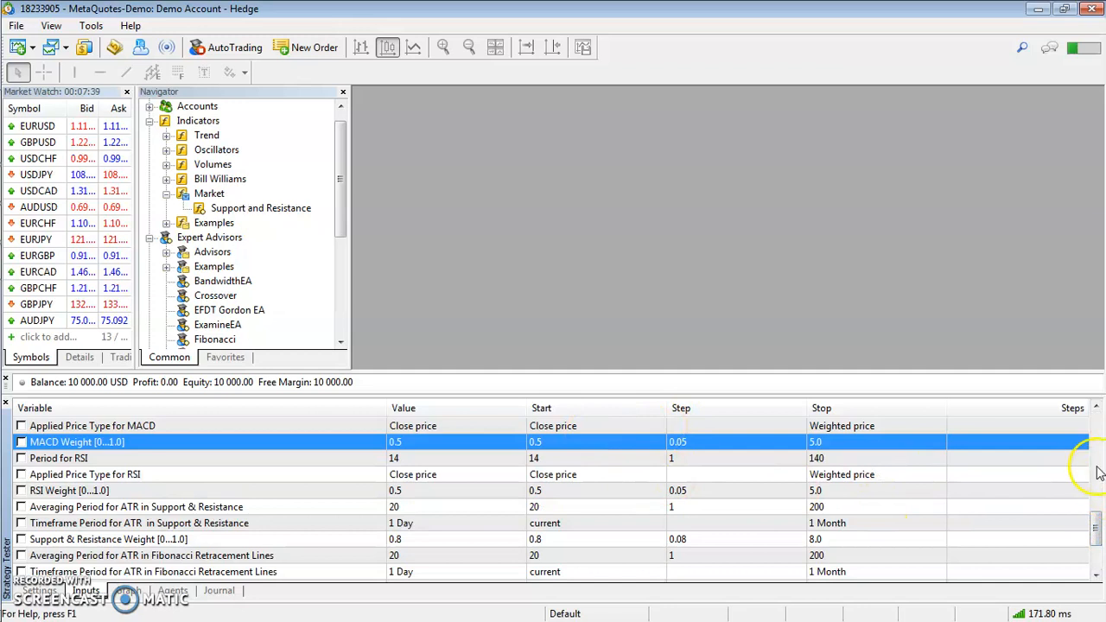
Examine the RSI inputs: Period for RSI, Applied Price Type for RSI and RSI Weight
click(245, 461)
key(Down)
key(Down)
key(Up)
click(410, 460)
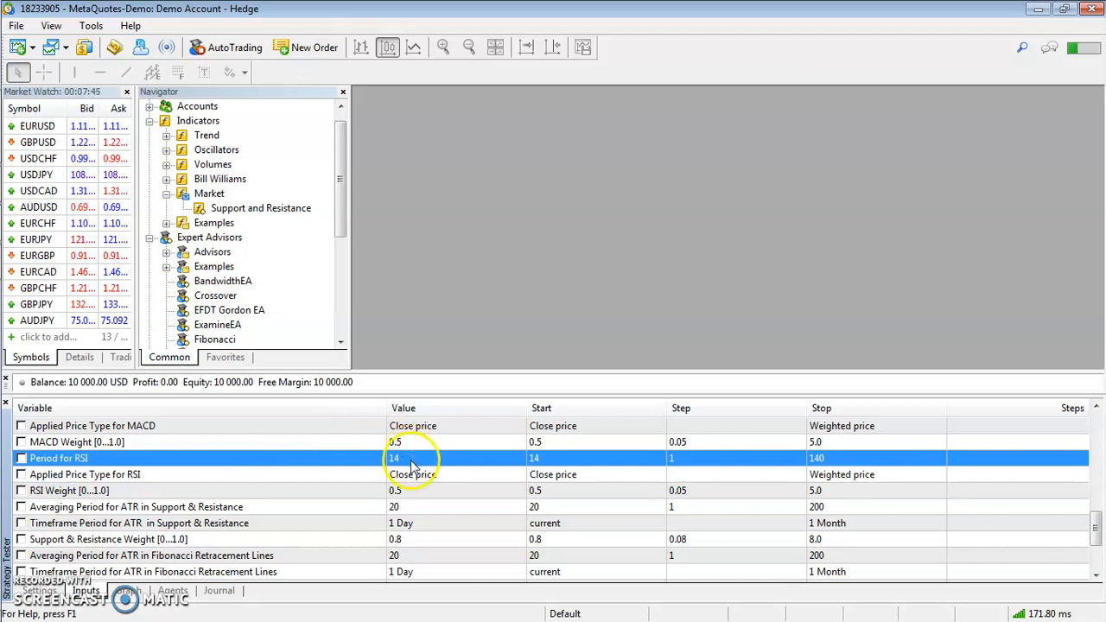
click(420, 497)
click(420, 493)
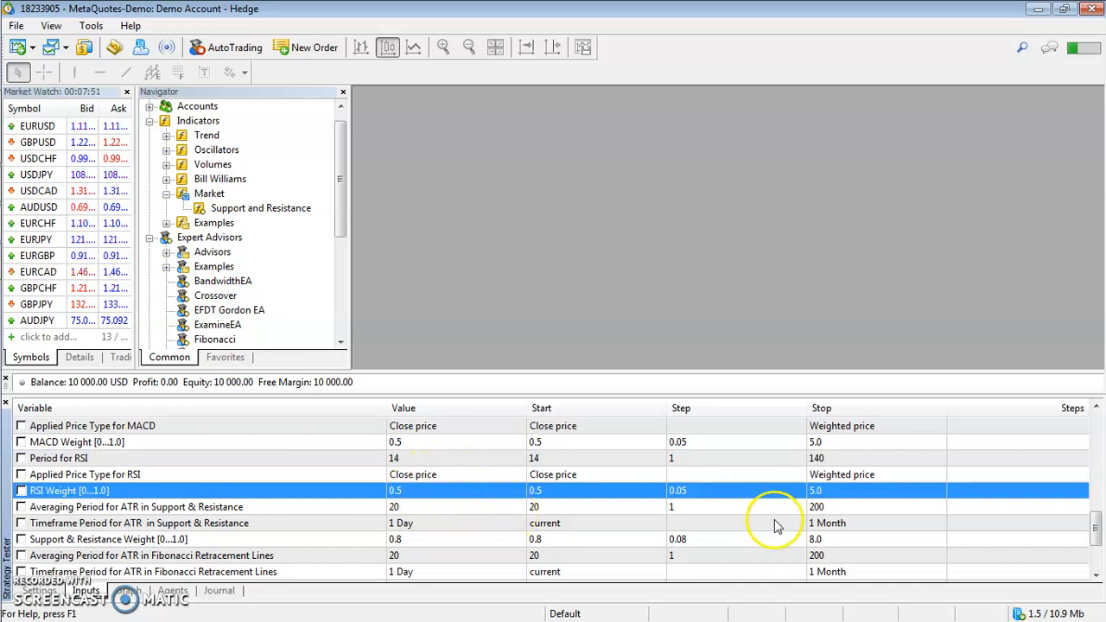
Examine the Support & Resistance inputs: ATR averaging period, ATR timeframe period and weight
drag(1097, 528, 1096, 543)
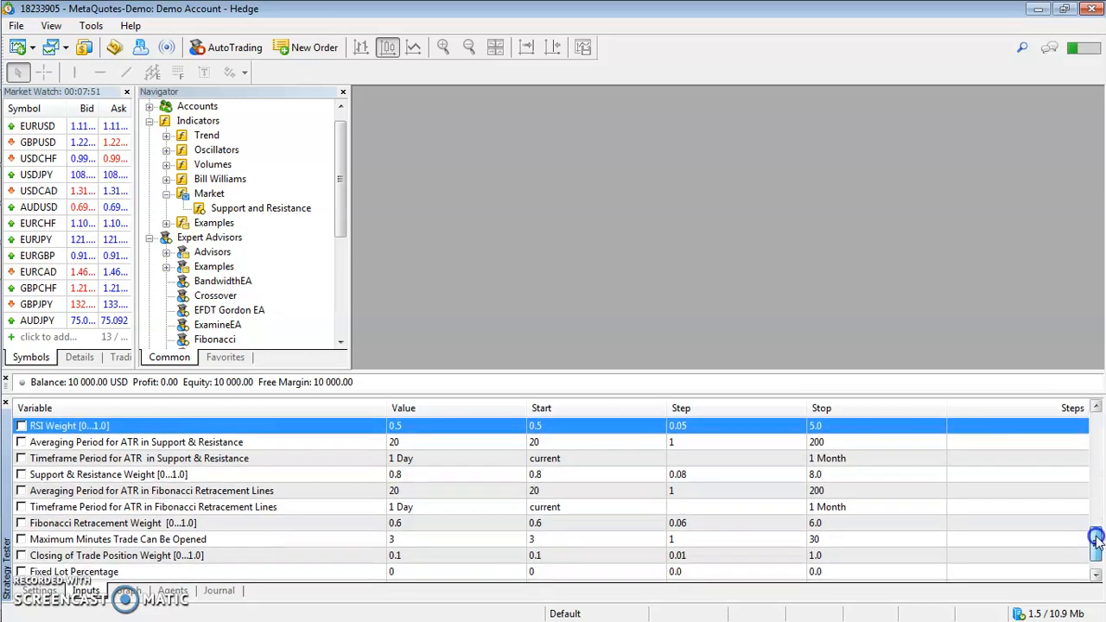
click(229, 444)
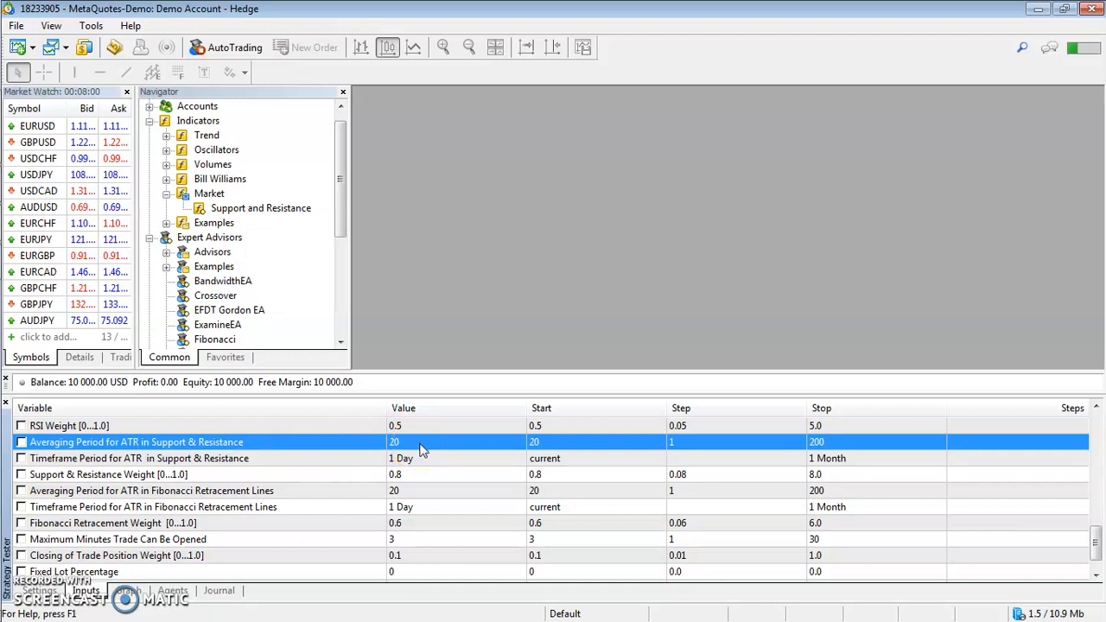
key(Down)
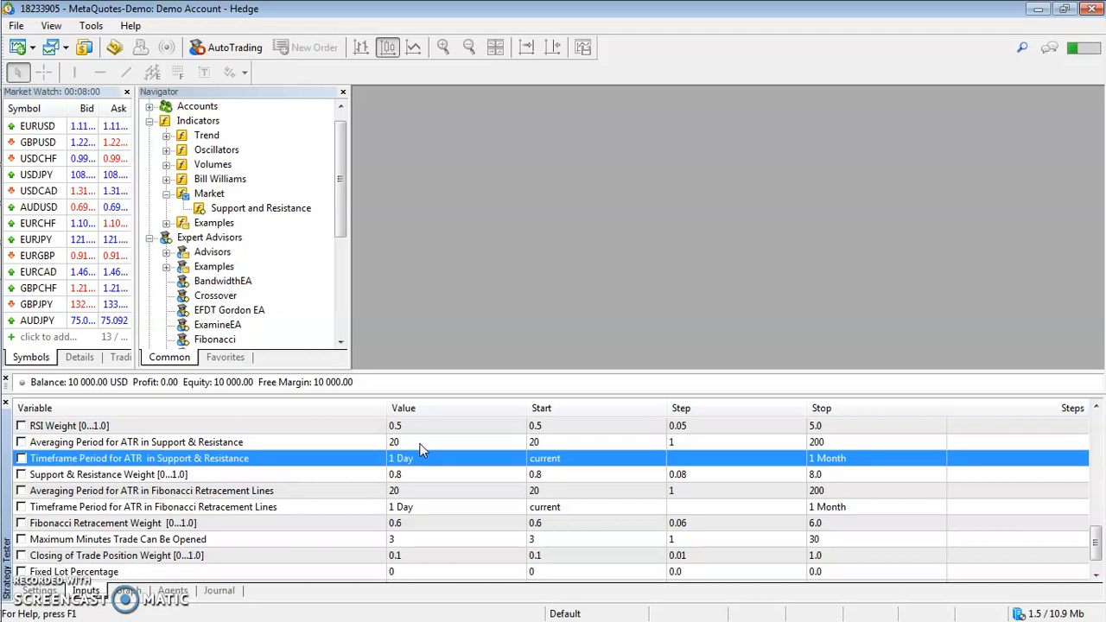
key(Down)
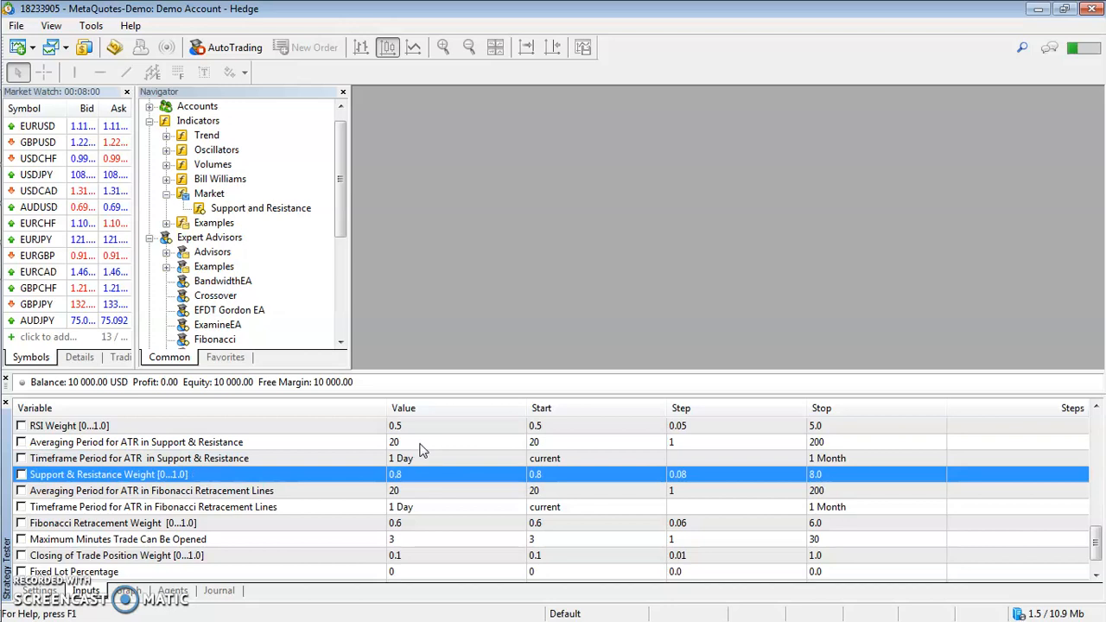
Examine the Fibonacci Retracement inputs: ATR averaging period, ATR timeframe period and Fibonacci Retracement Weight
key(Down)
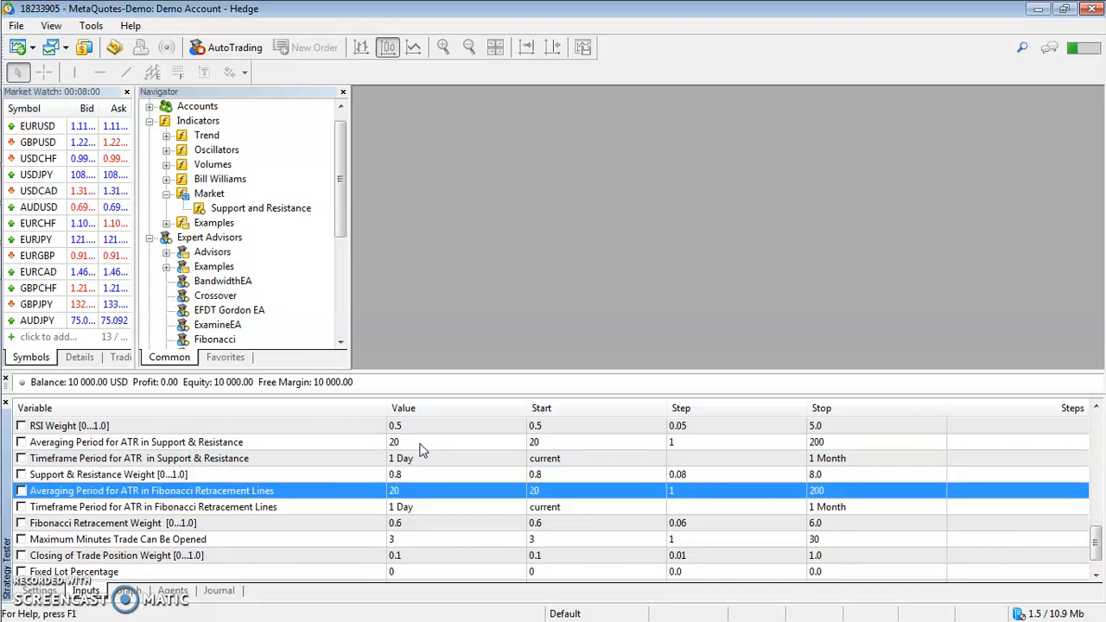
key(Down)
key(Down)
key(Up)
key(Up)
key(Down)
key(Down)
key(Up)
key(Up)
key(Down)
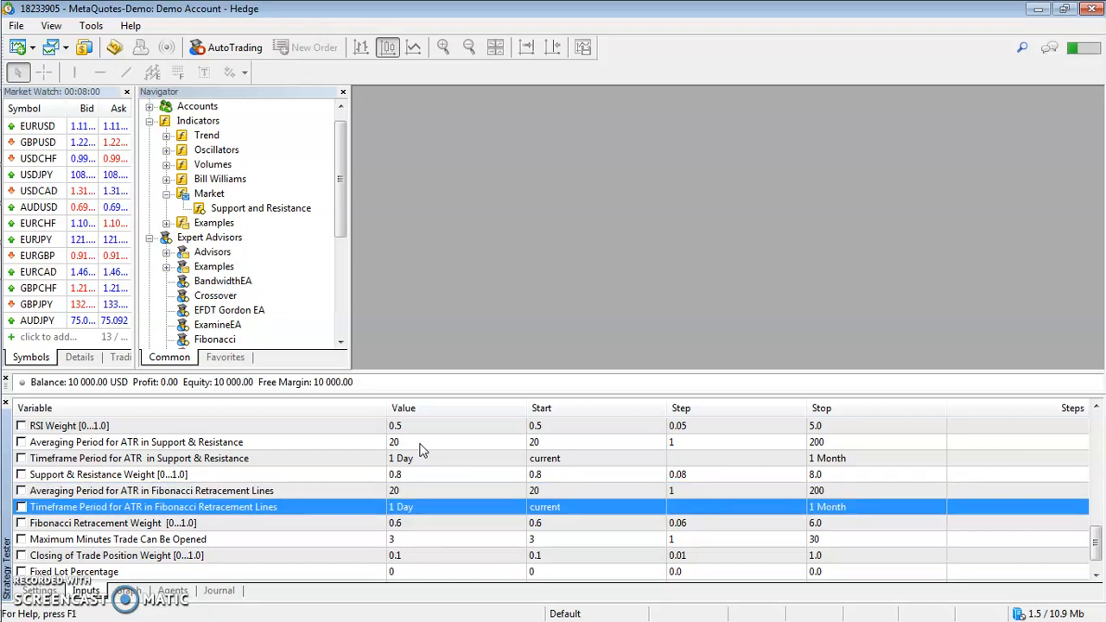
key(Down)
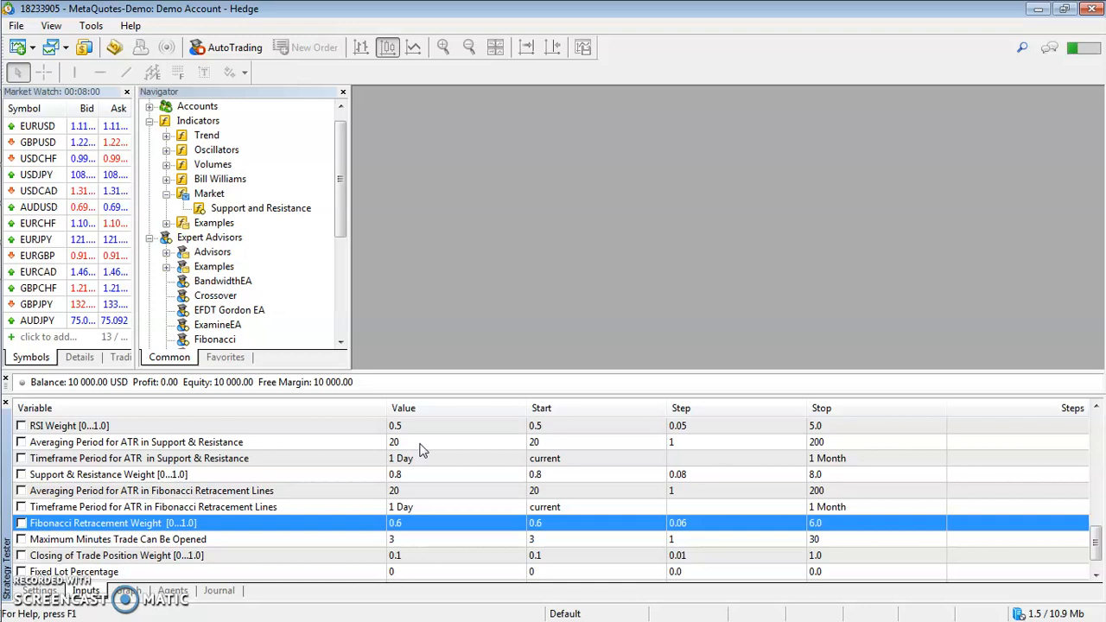
Read Maximum Minutes Trade Can Be Opened alongside the Closing of Trade Position Weight and Fixed Lot Percentage inputs
key(Down)
key(Down)
key(Down)
key(Up)
key(Up)
key(Down)
key(Up)
key(Down)
key(Up)
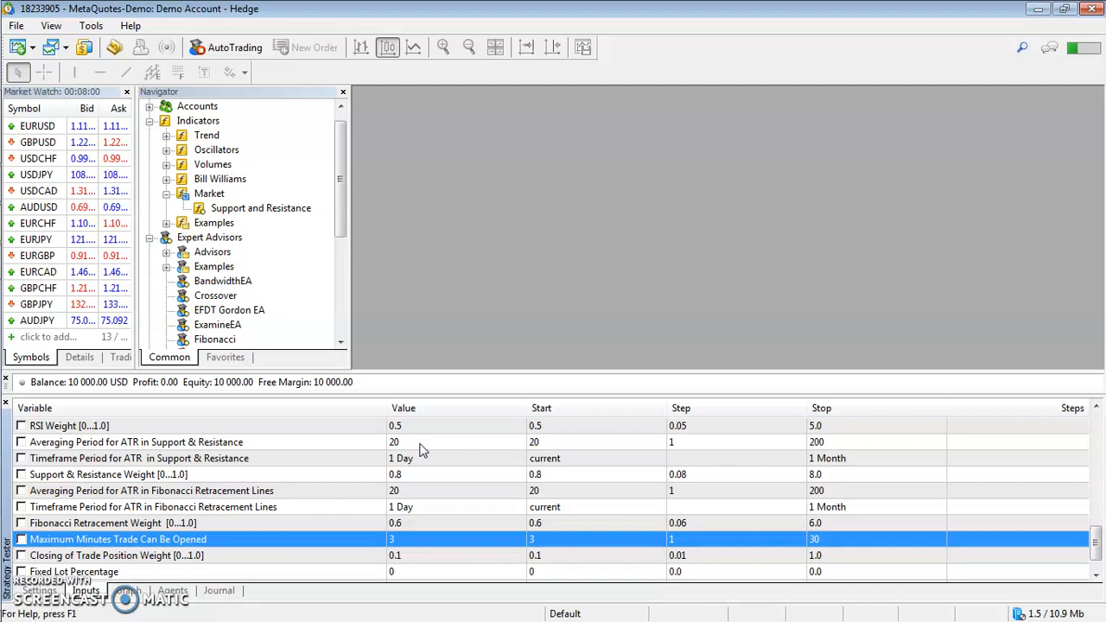
Try 2 as the Maximum Minutes Trade Can Be Opened value and set it back to 3
double_click(399, 538)
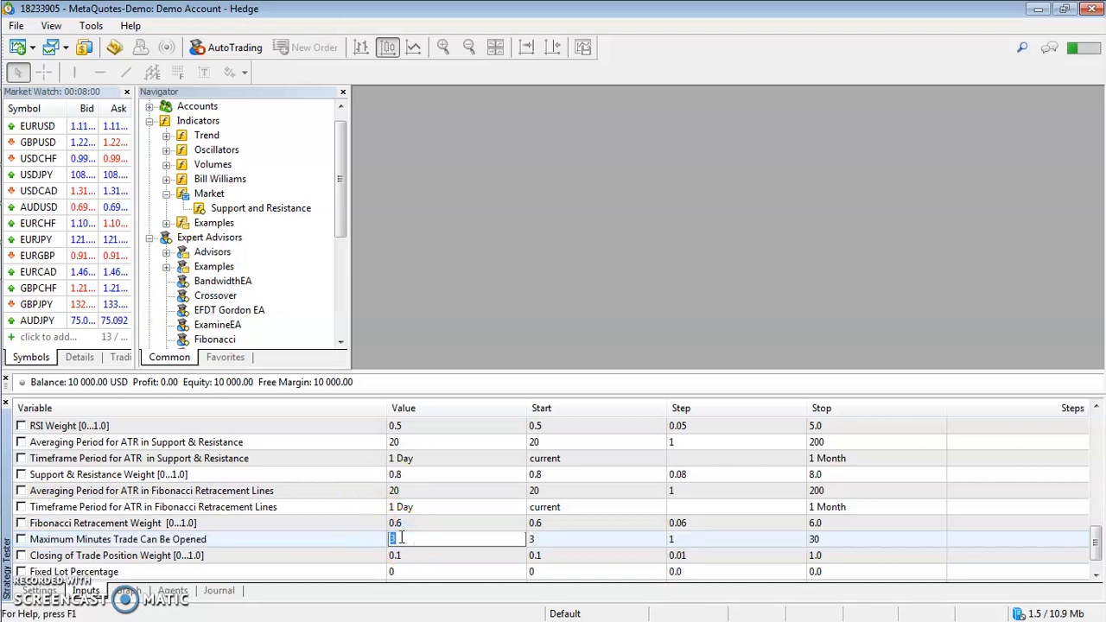
key(Return)
double_click(400, 538)
text(2)
key(Return)
double_click(400, 539)
text(3)
key(Return)
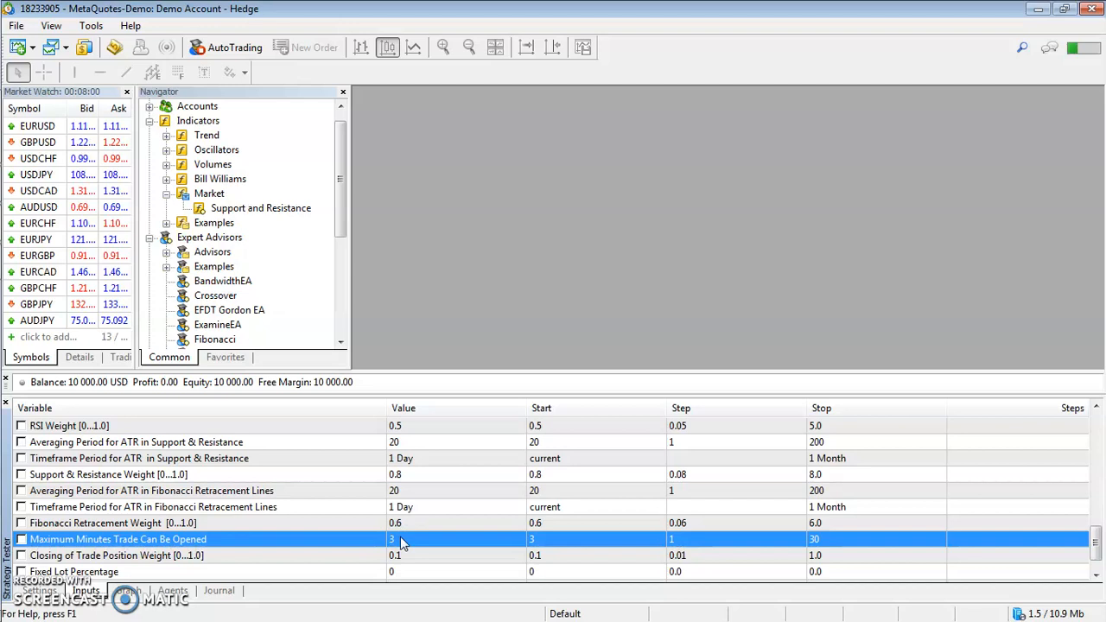
Try the values 1 and 2 for Maximum Minutes Trade Can Be Opened and restore it to 3
double_click(400, 538)
text(1)
key(Return)
double_click(402, 542)
text(2)
key(Return)
double_click(402, 542)
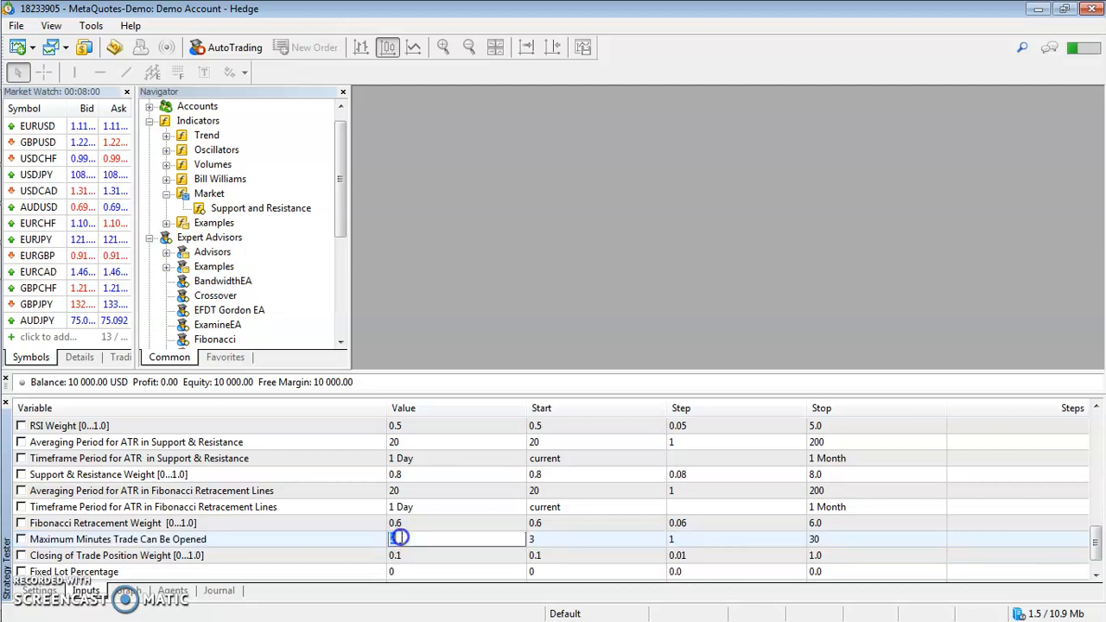
text(3)
key(Return)
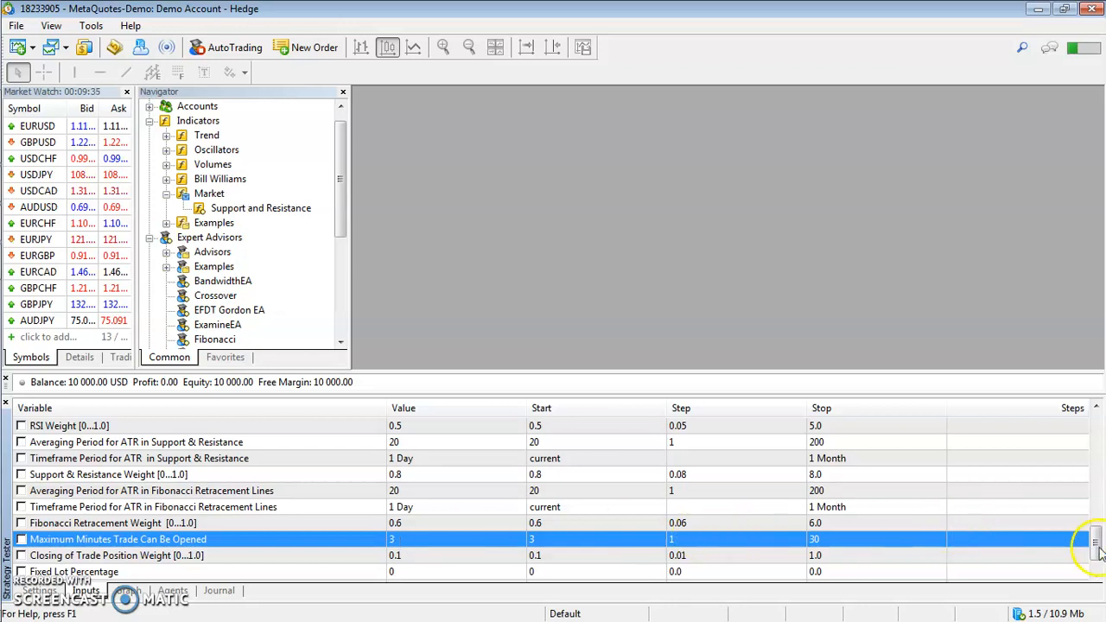
Examine the final inputs: Closing of Trade Position Weight, Fixed Lot Percentage and Fixed Lot Volume
drag(1094, 540, 1095, 553)
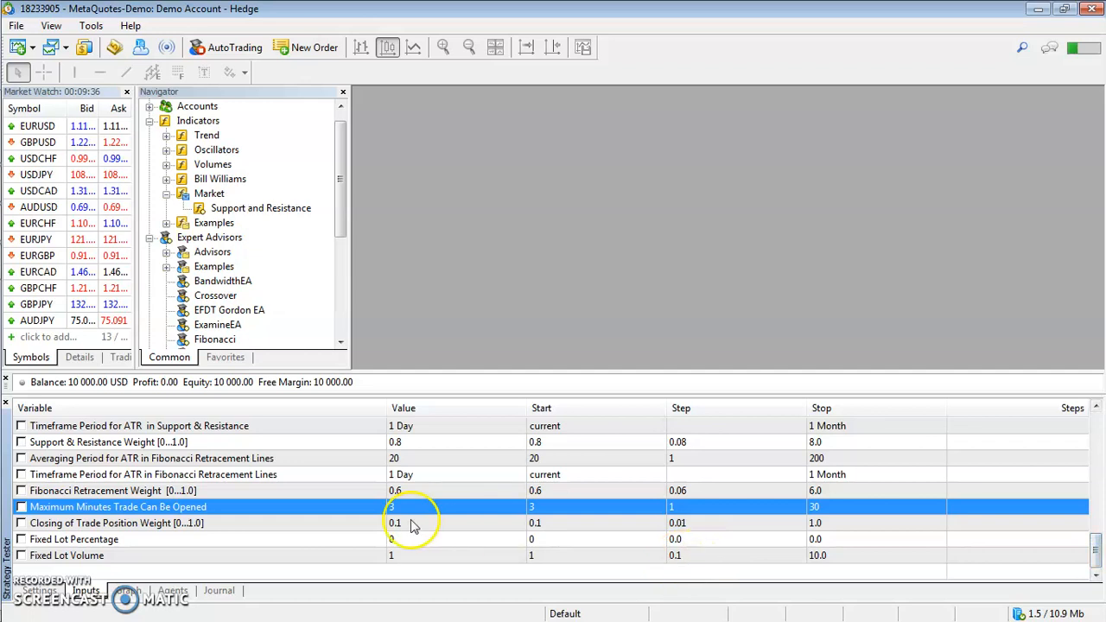
click(401, 526)
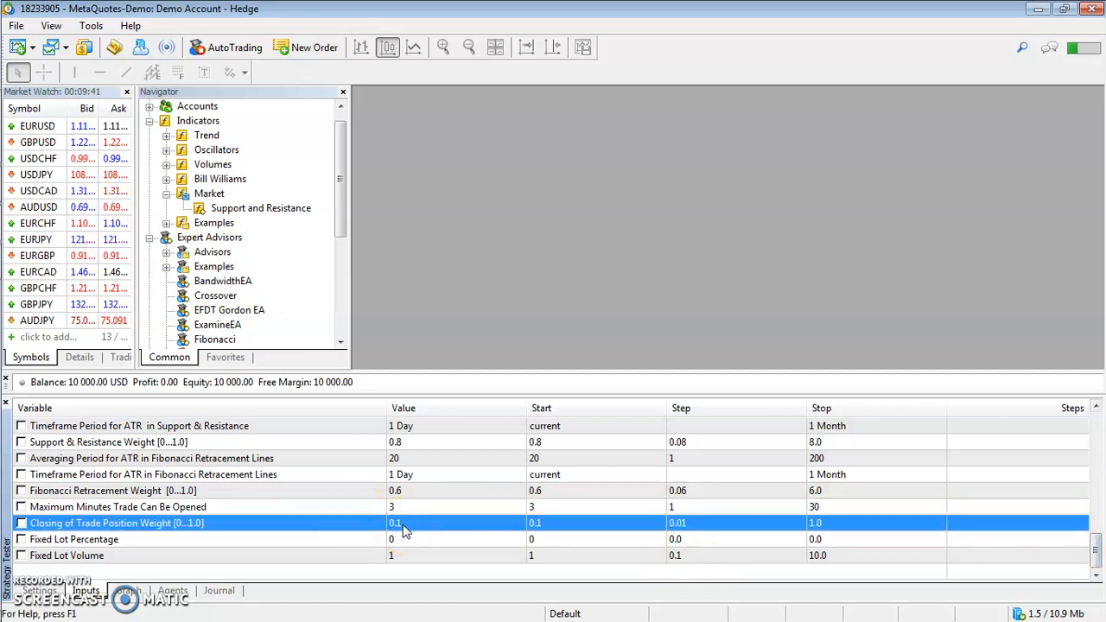
key(Up)
key(Down)
key(Down)
key(Down)
key(Up)
key(Down)
key(Up)
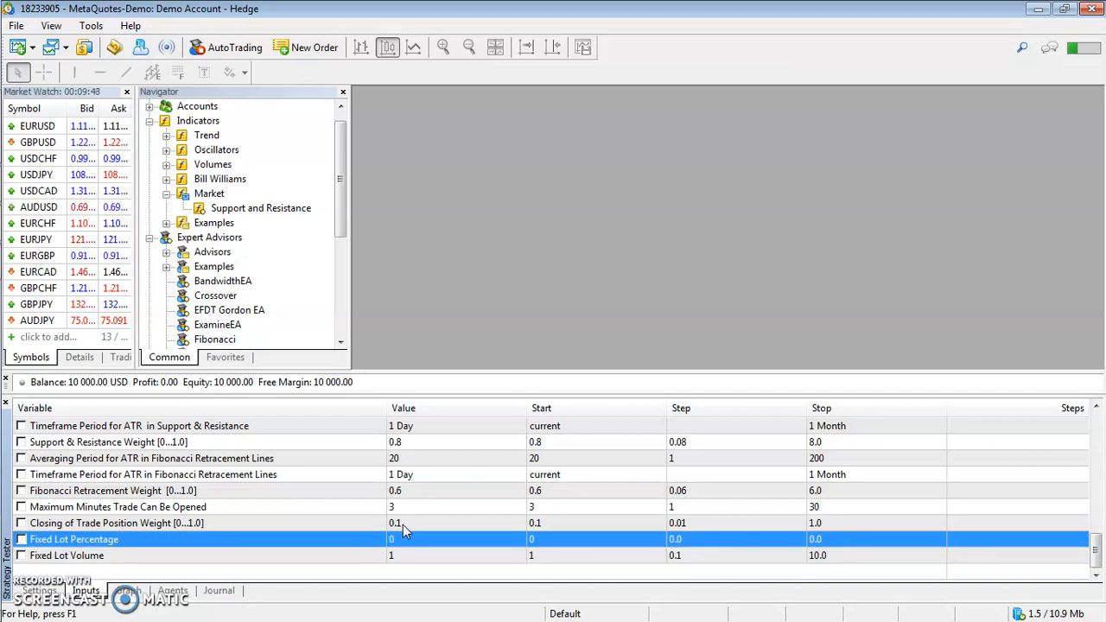
key(Down)
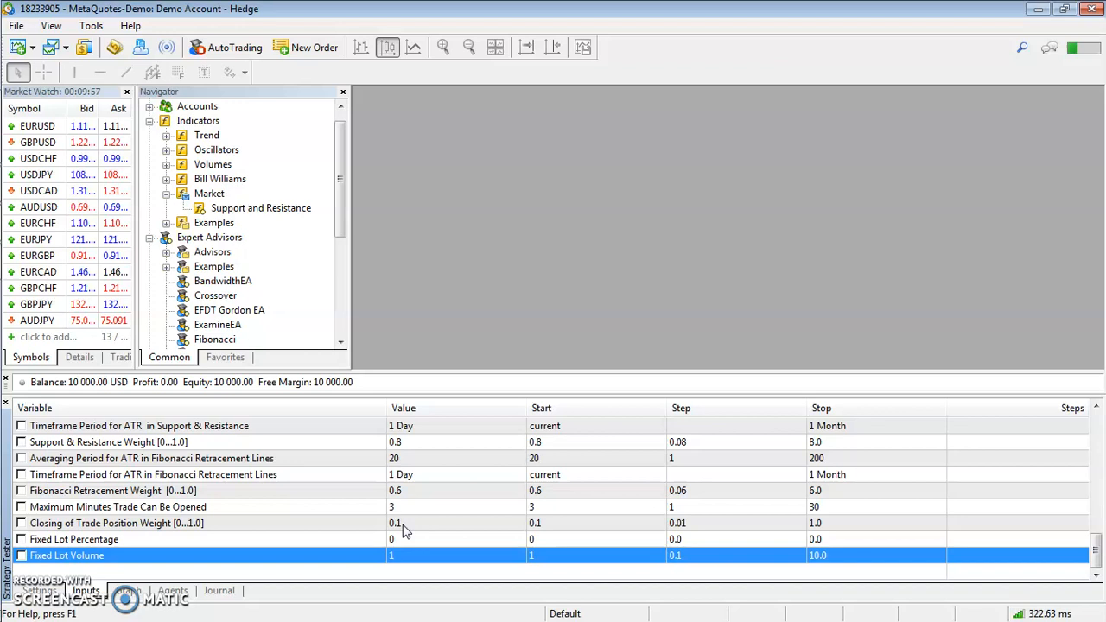
Review the expert's inputs from Fixed Lot Volume back up to the Stop Loss and Take Profit levels
key(Up)
key(Up)
key(Up)
key(Up)
key(Up)
key(Up)
key(Up)
key(Up)
key(Up)
key(Up)
key(Up)
key(Up)
key(Up)
key(Up)
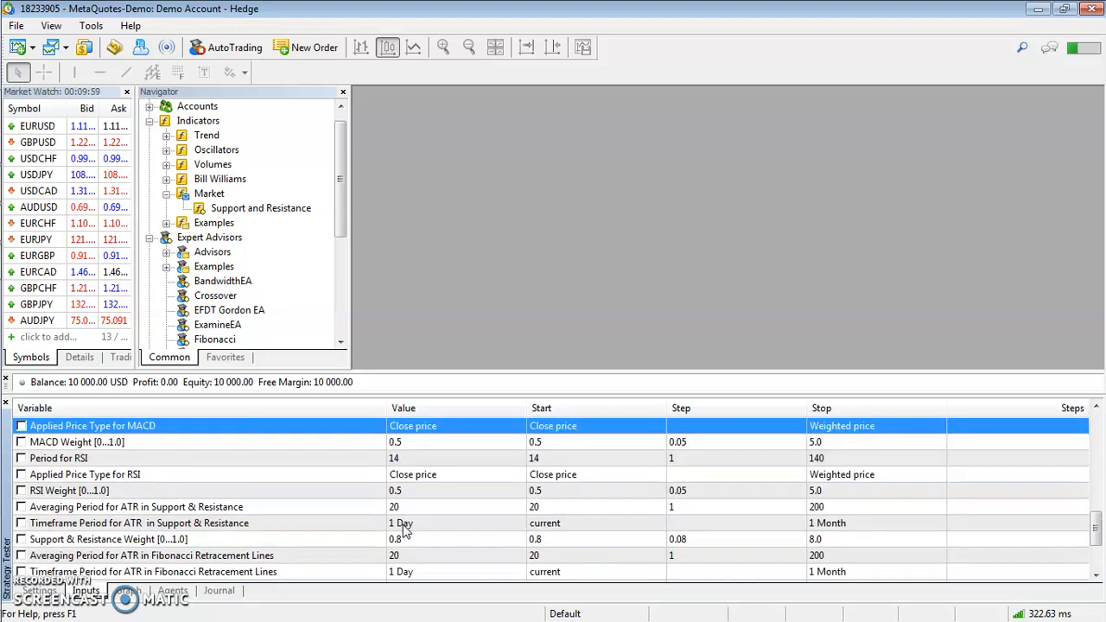
key(Up)
key(Up)
key(Up)
key(Up)
key(Up)
key(Up)
key(Up)
key(Up)
key(Up)
key(Up)
key(Up)
key(Up)
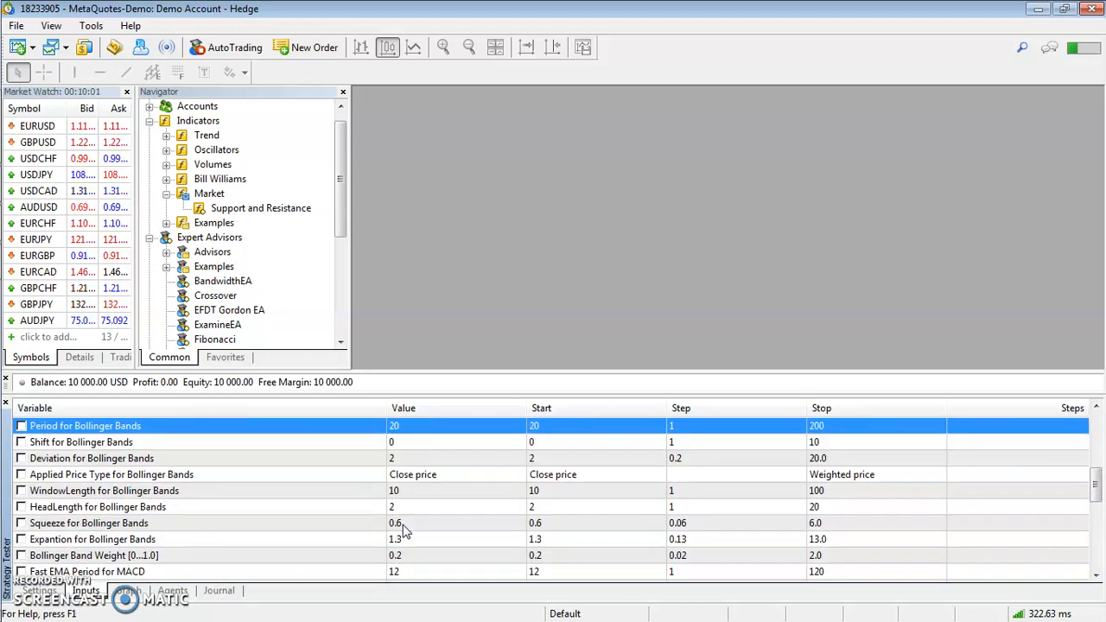
key(Up)
key(Up)
key(Up)
key(Down)
key(Down)
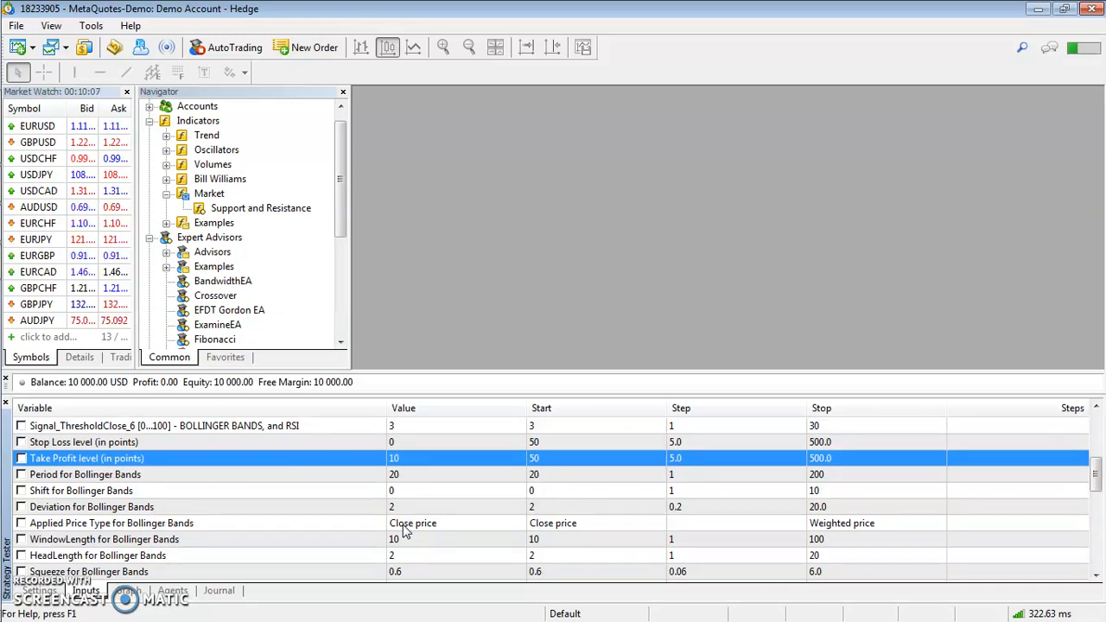
click(426, 461)
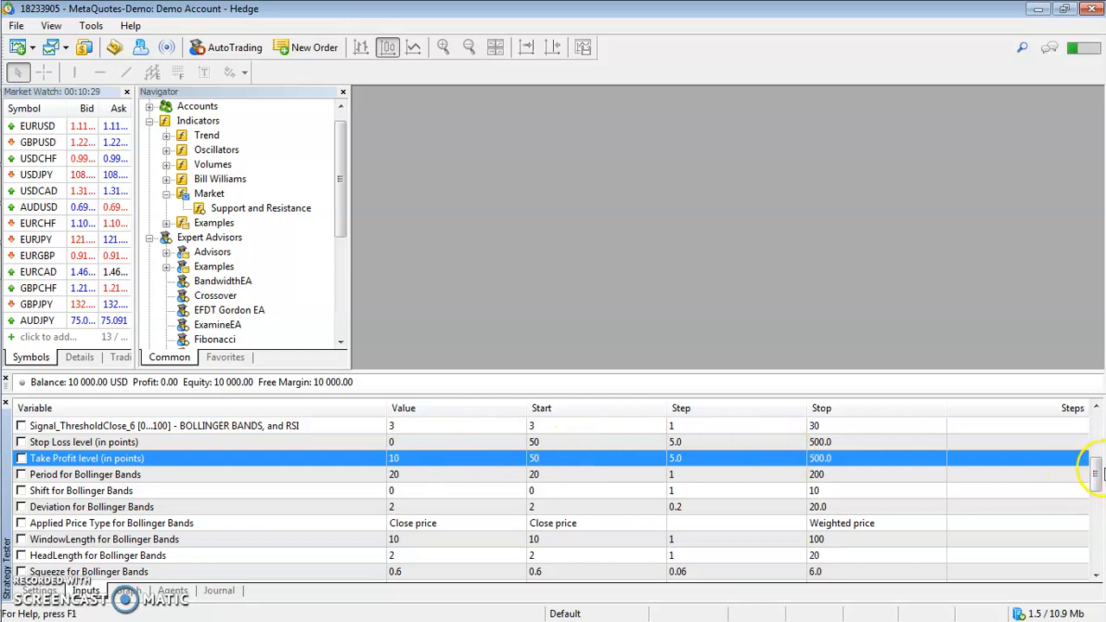
Look over the remaining inputs, return to the test settings and start the GBPUSD M15 visual backtest
click(1095, 504)
drag(1095, 504, 1094, 553)
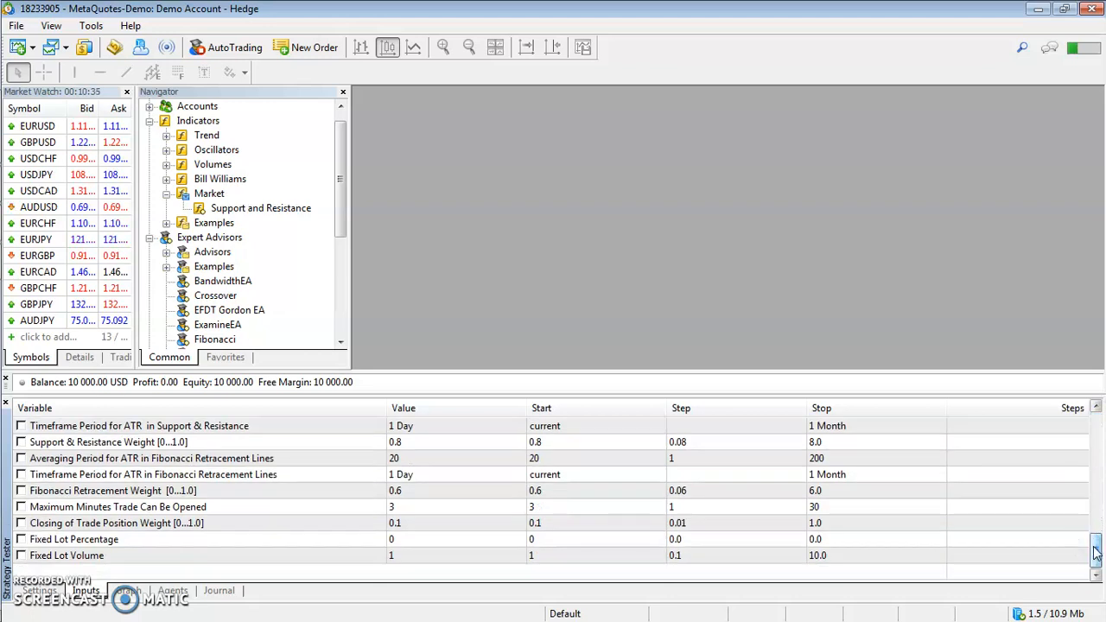
drag(1096, 553, 1096, 426)
click(835, 409)
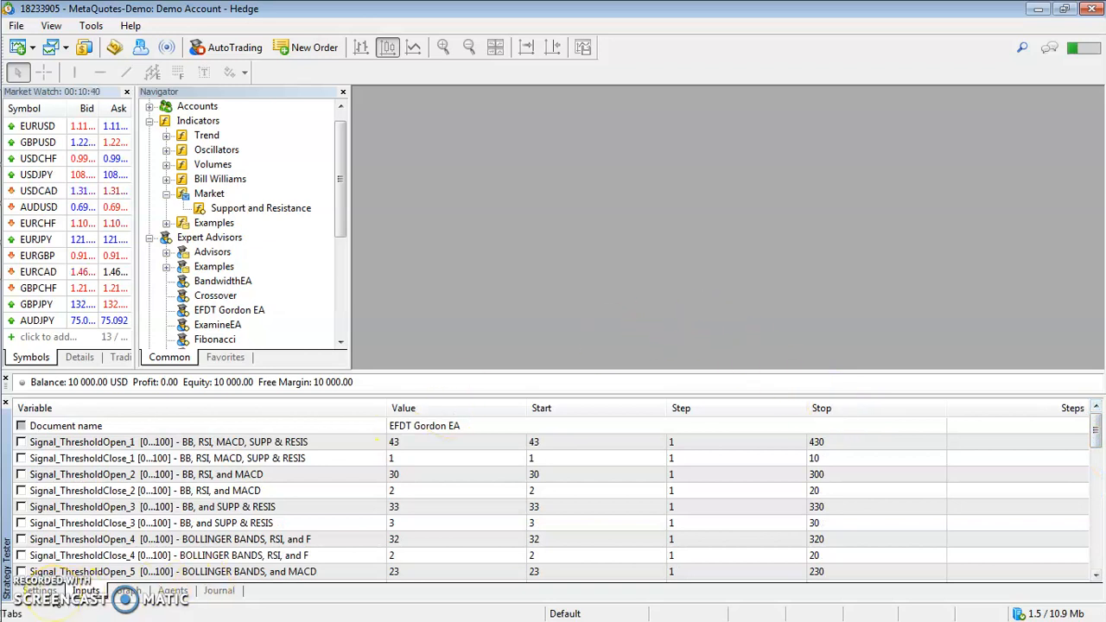
click(39, 591)
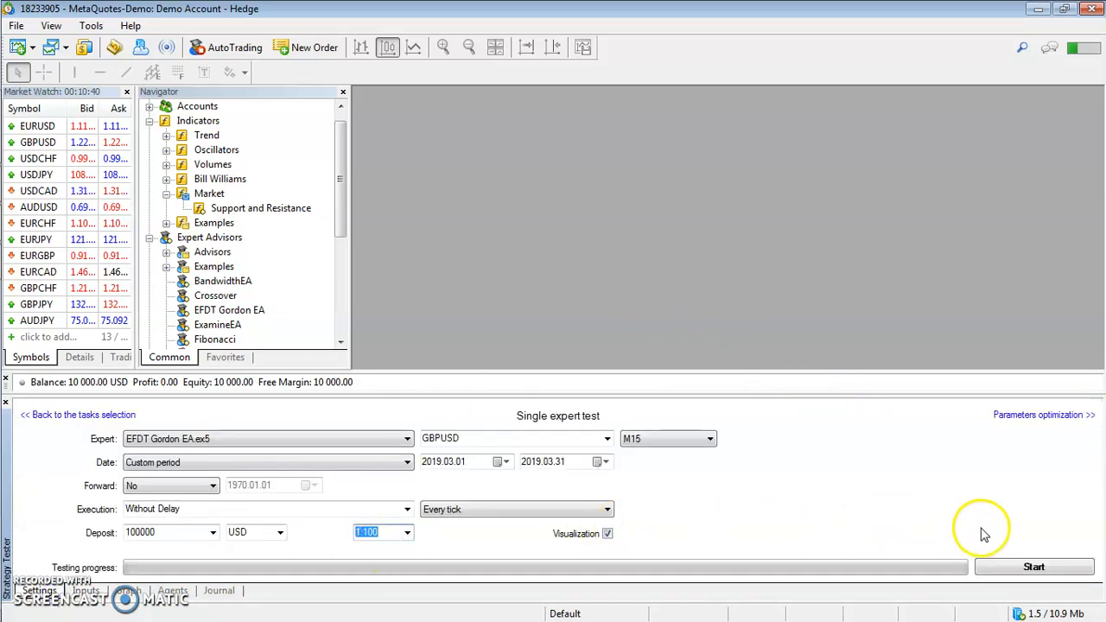
click(1009, 568)
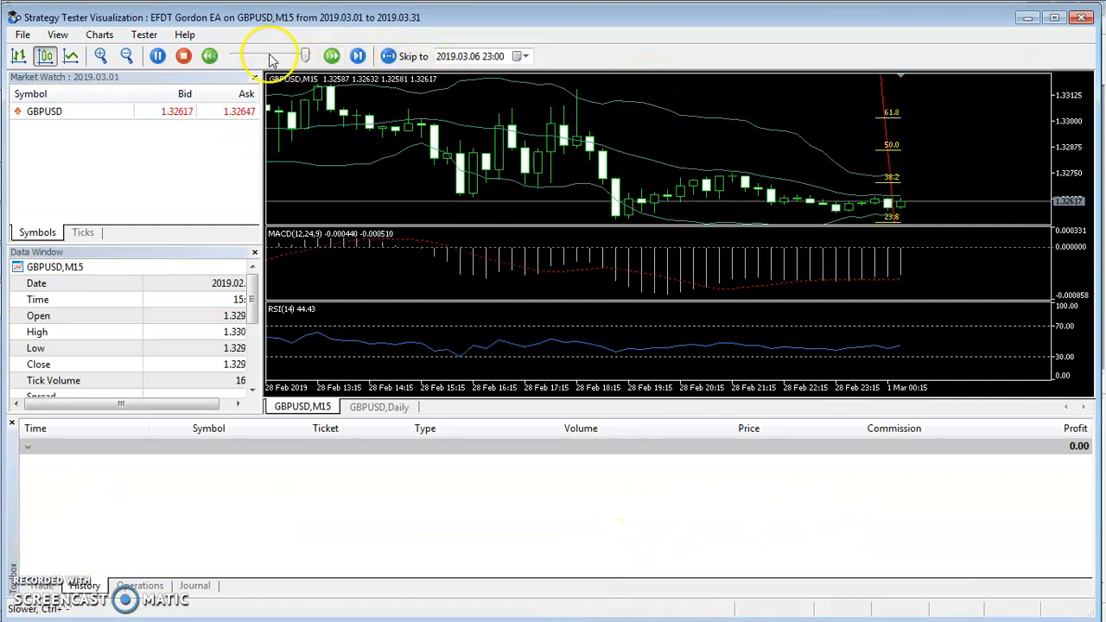
Slow down the visual playback to watch the first bars, and raise its speed again
click(157, 55)
drag(305, 56, 253, 54)
click(157, 55)
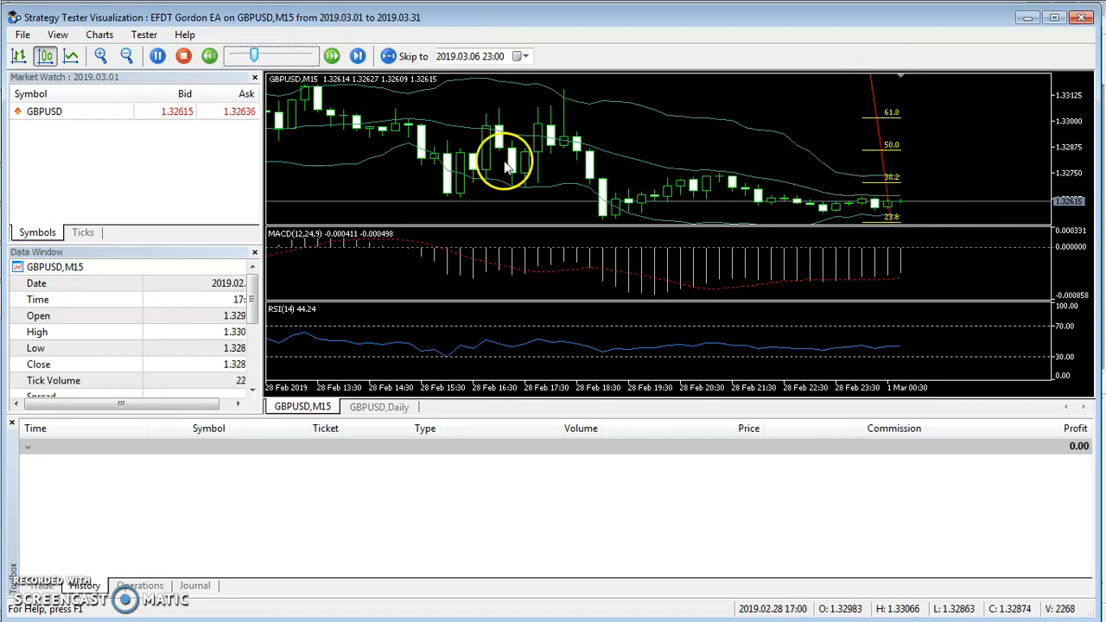
drag(252, 54, 296, 57)
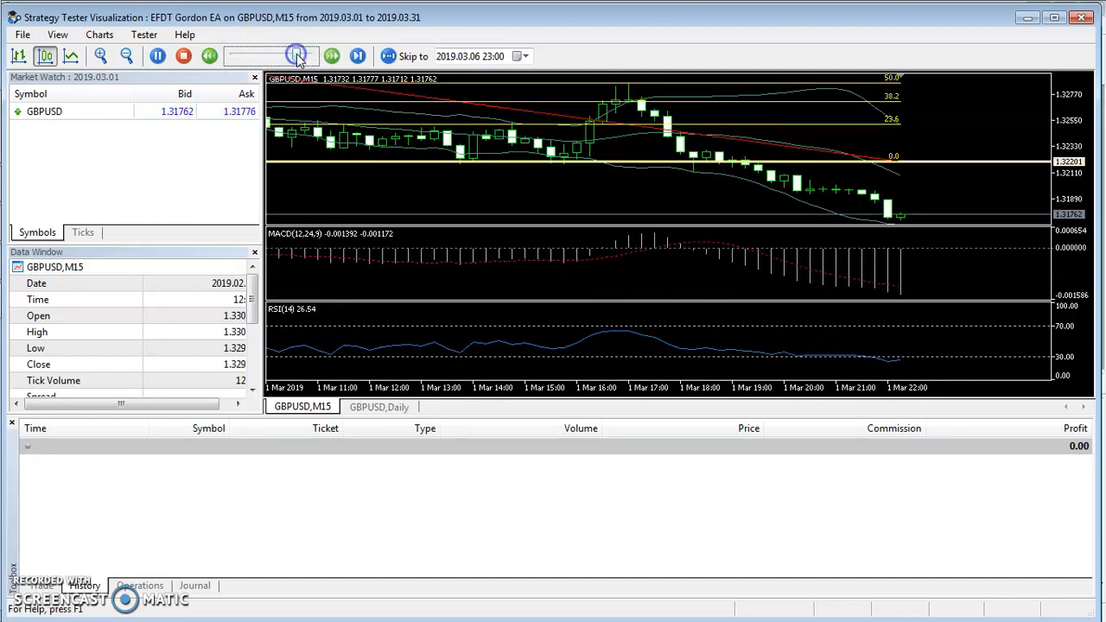
Skip the visual test ahead to 2019.03.04 23:00 and pause it
click(520, 56)
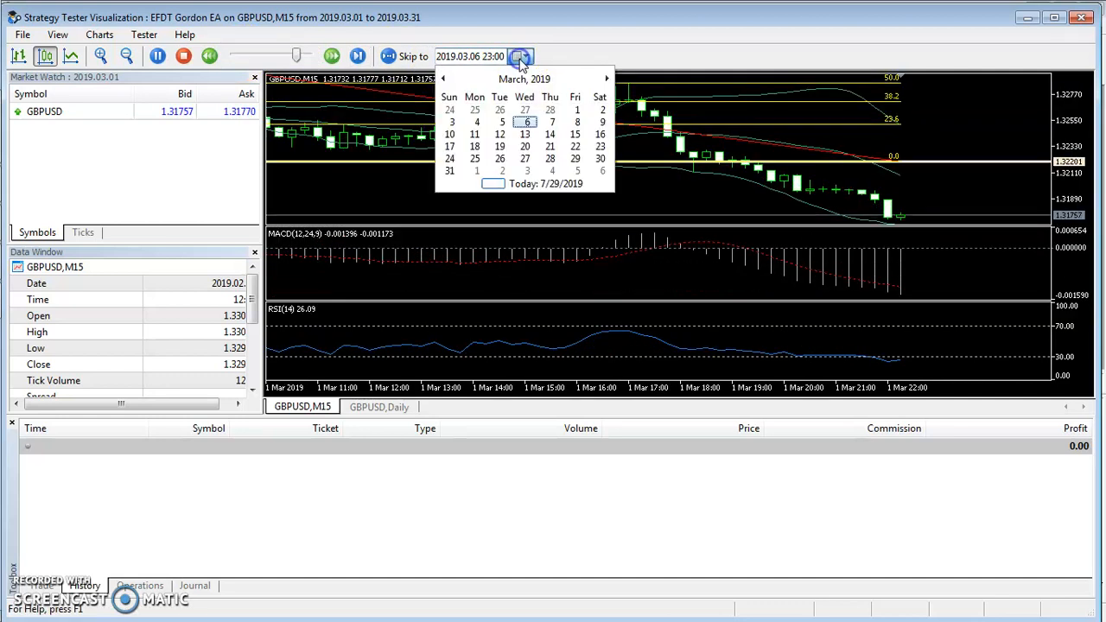
click(527, 122)
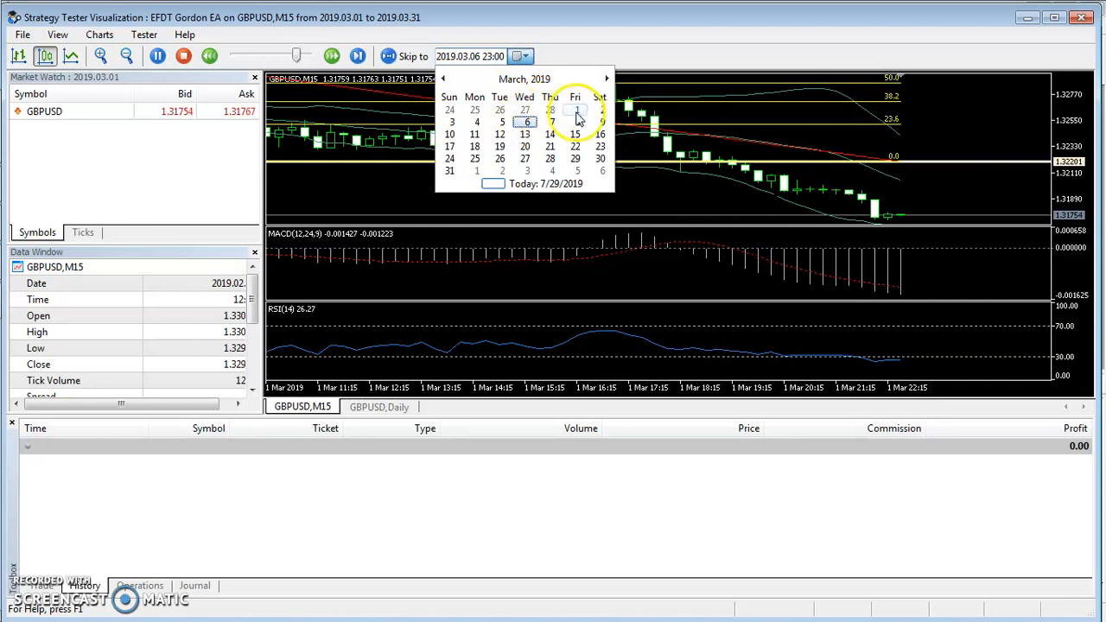
click(477, 122)
click(415, 57)
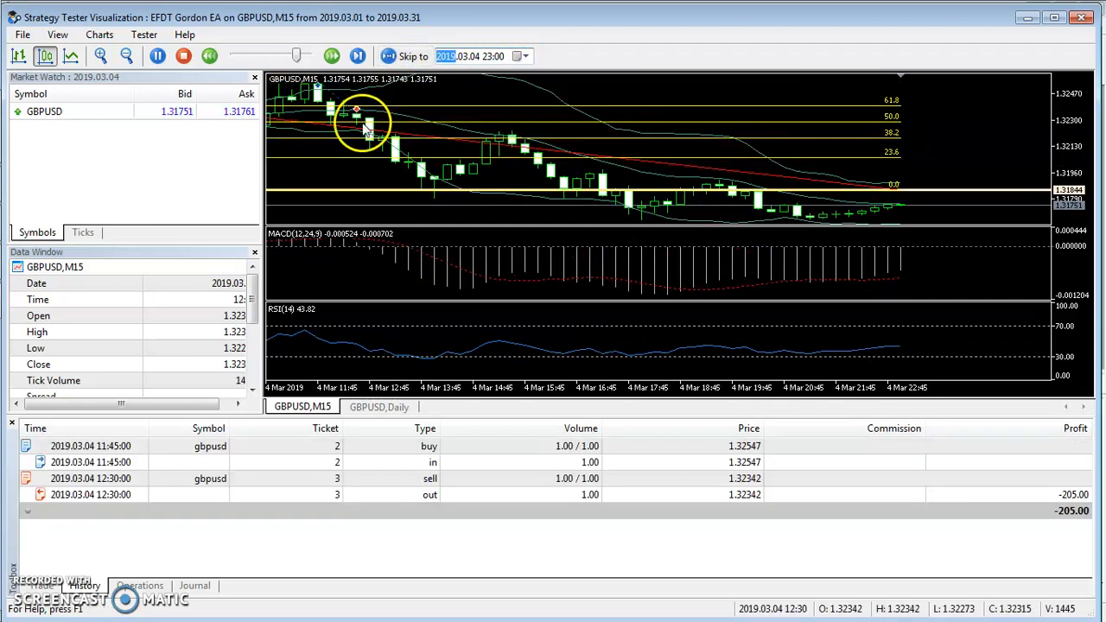
click(157, 56)
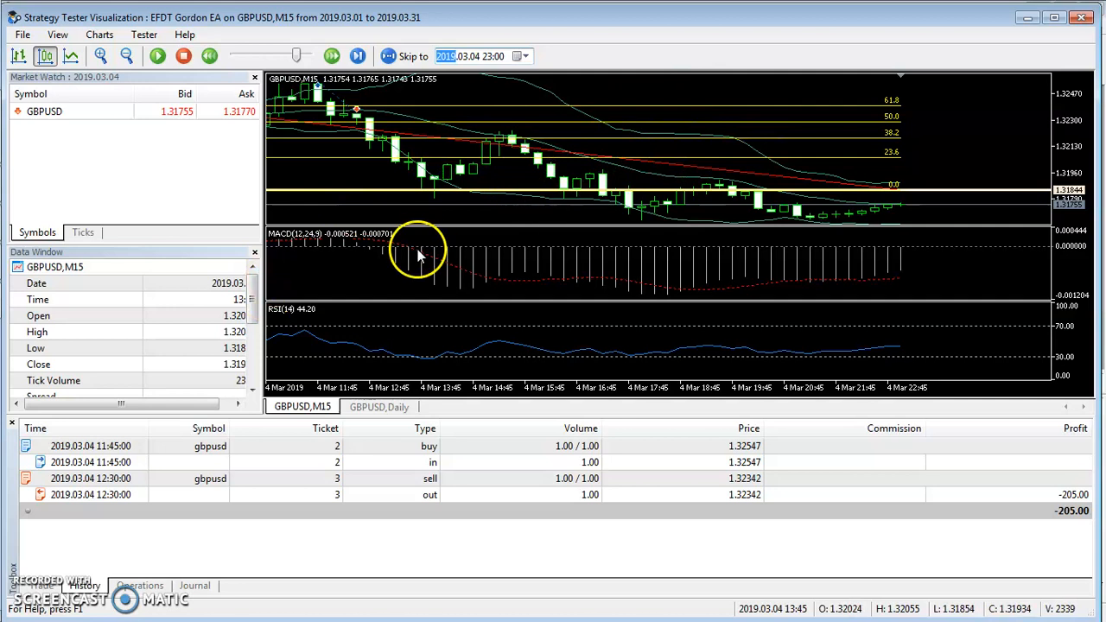
Widen the Market Watch and Data Window panes and bring the candles around the 11:45 buy on 4 March into view
drag(263, 216, 313, 218)
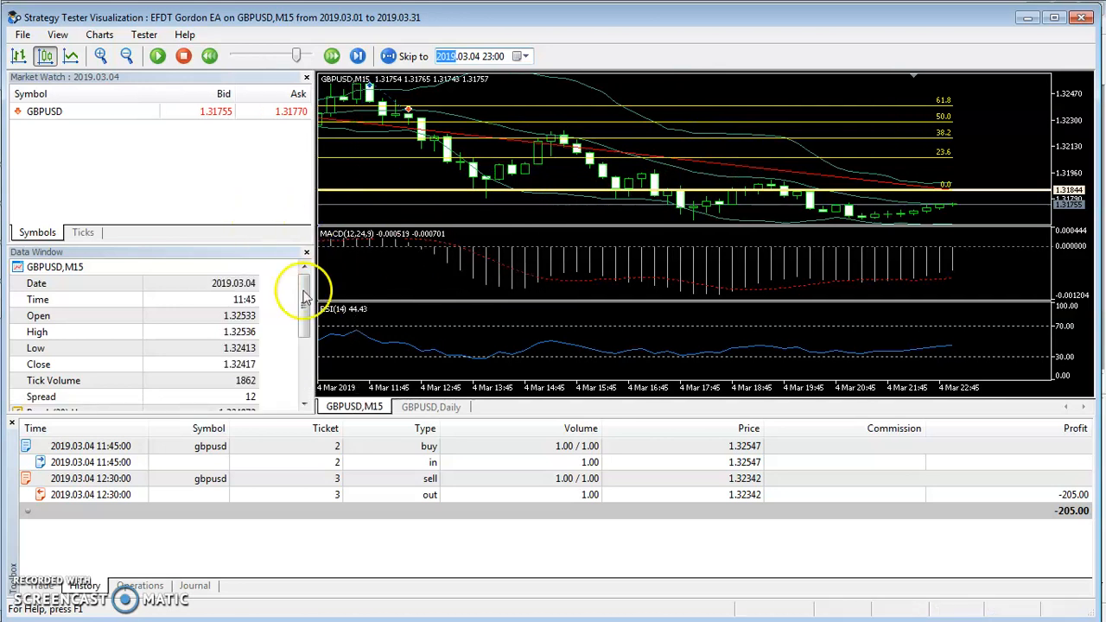
drag(304, 303, 289, 287)
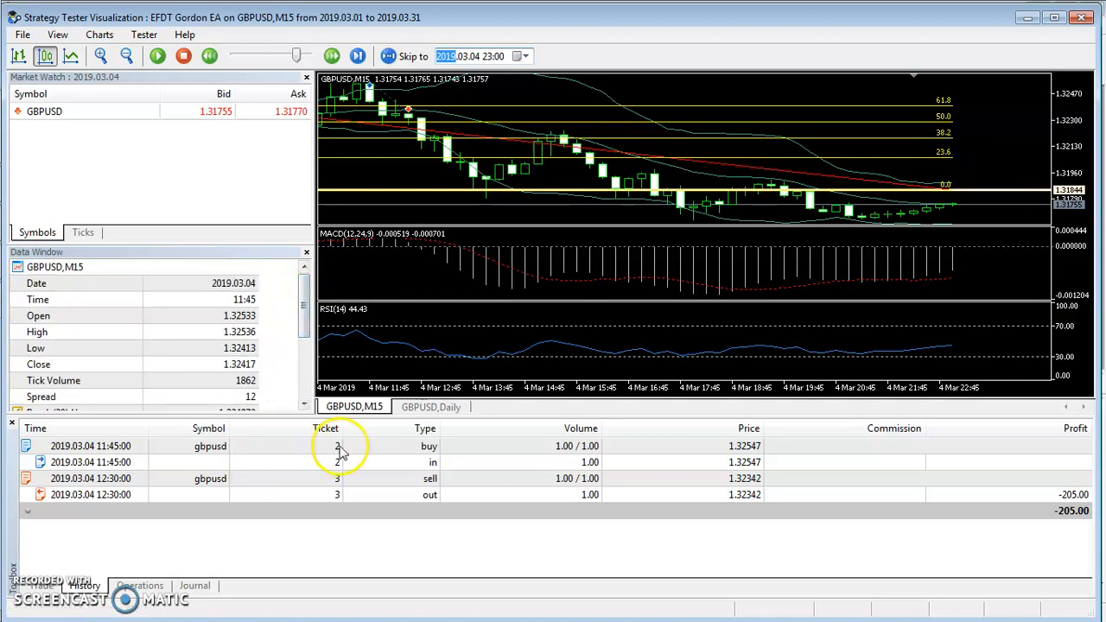
click(122, 448)
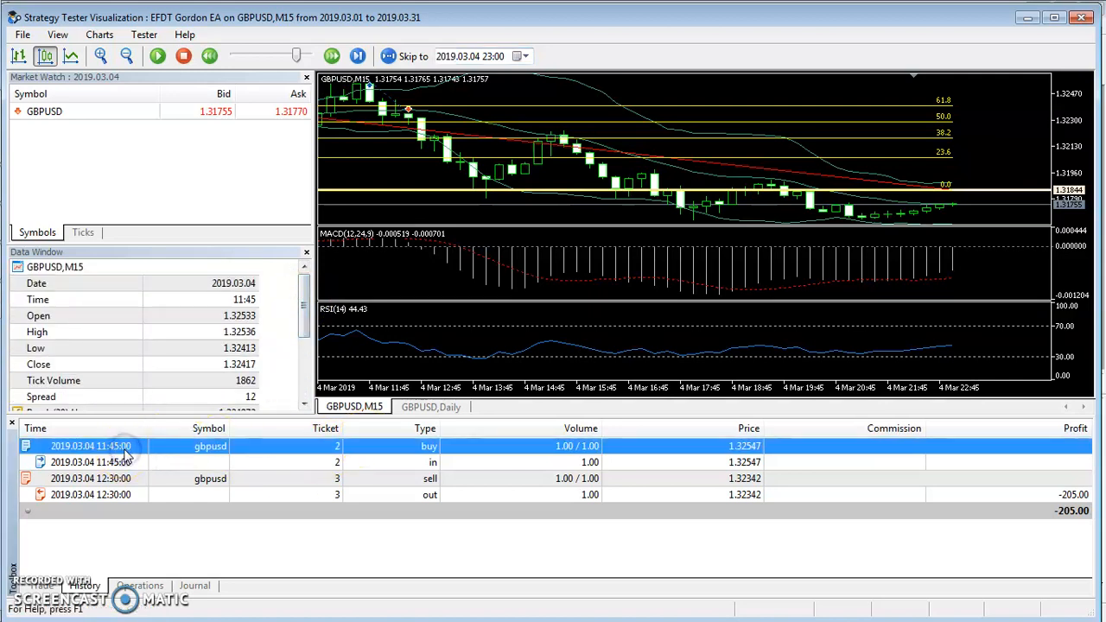
drag(378, 97, 509, 95)
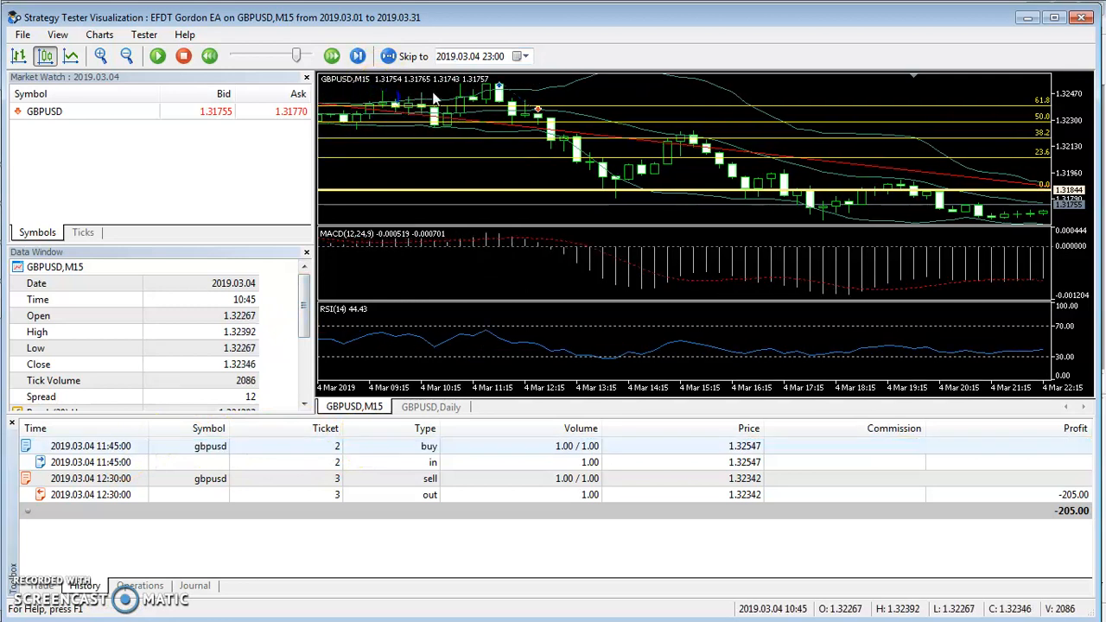
Examine the 11:45 buy and 12:30 sell entries in the trade history, comparing their times and prices with the chart markers
click(126, 447)
key(Down)
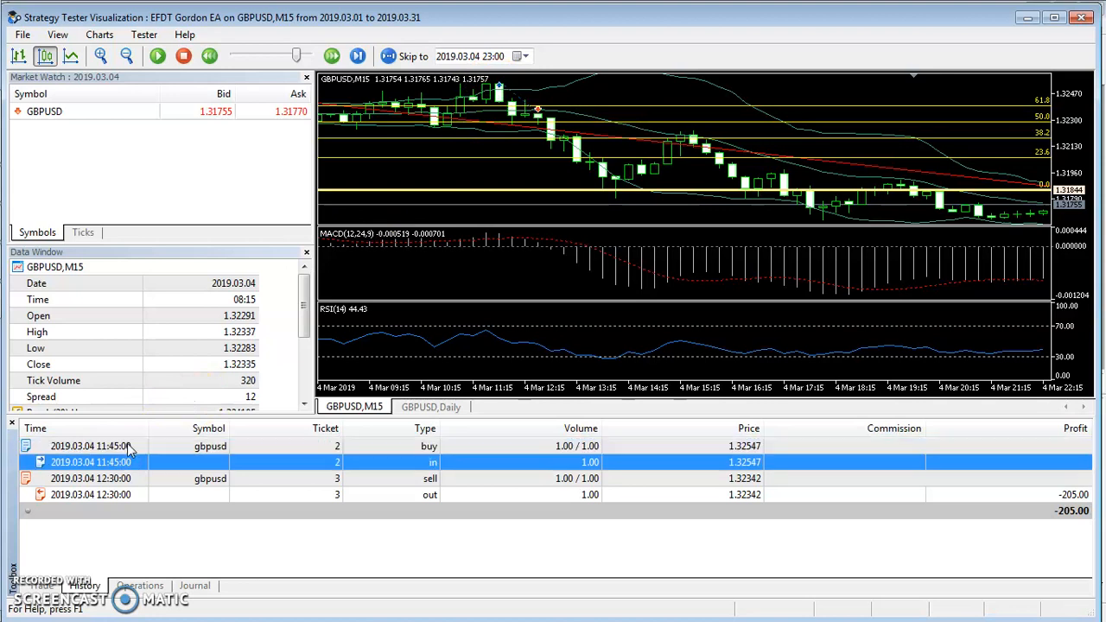
click(126, 447)
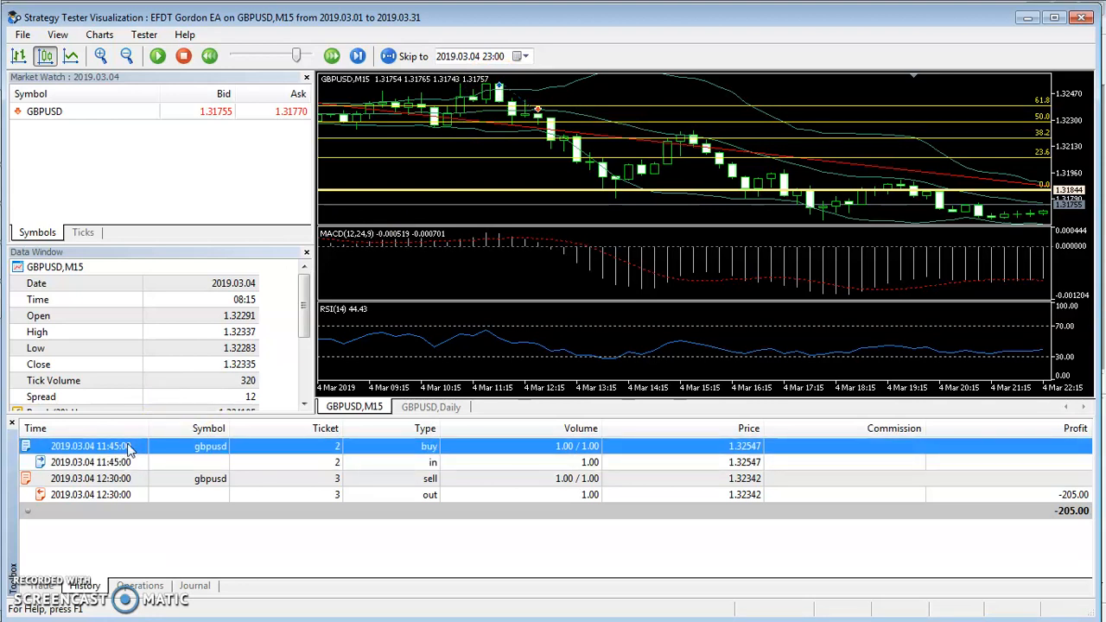
key(Down)
click(126, 447)
key(Down)
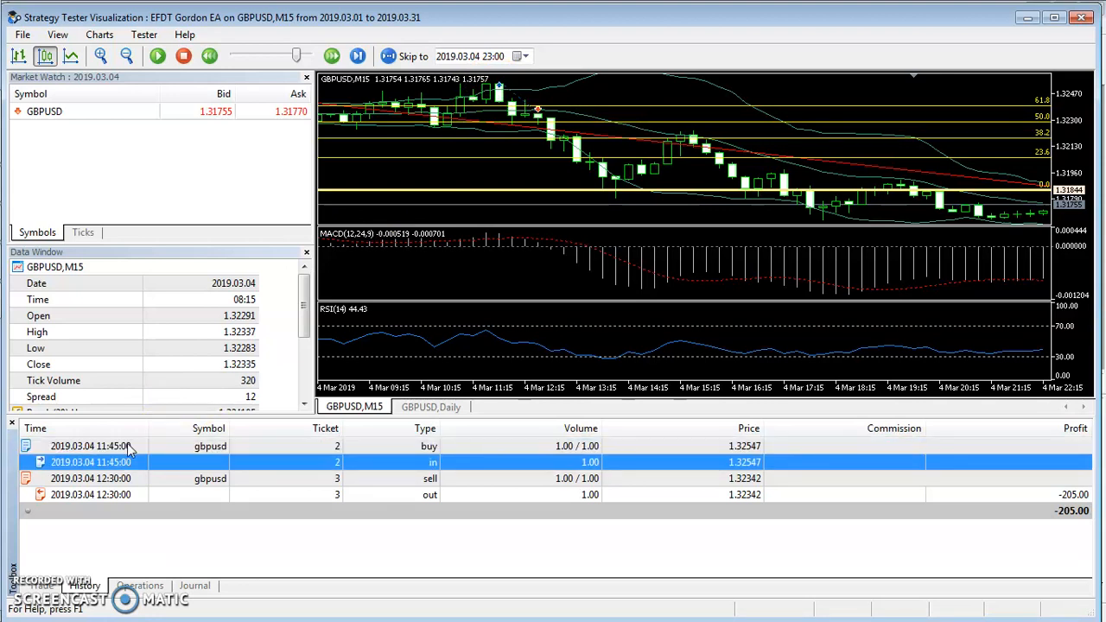
click(126, 447)
key(Down)
click(94, 478)
key(Down)
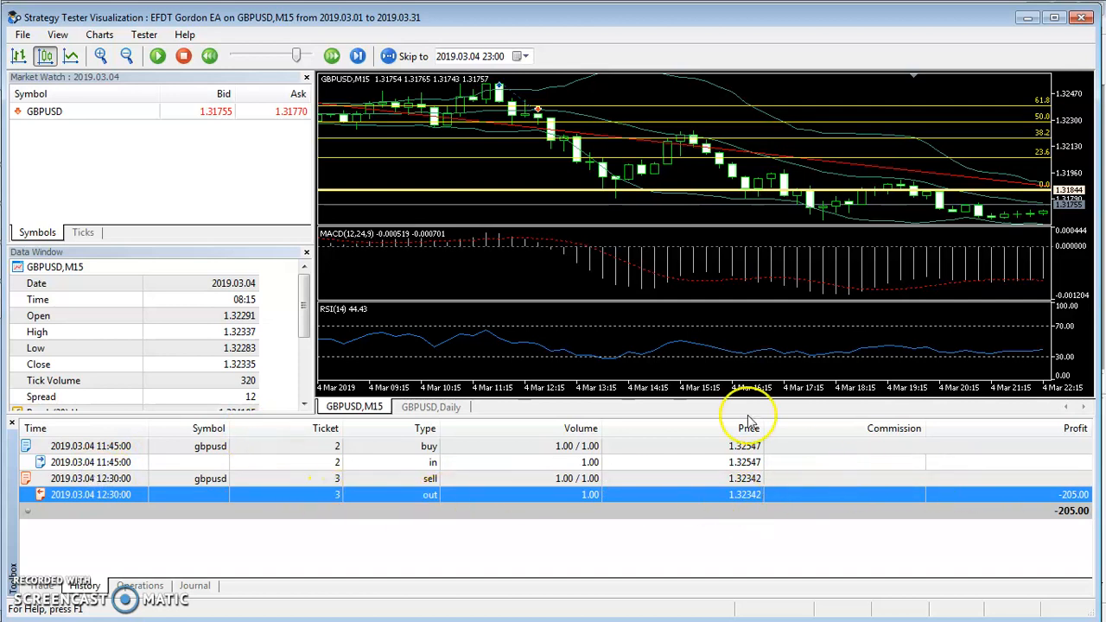
mouse_move(501, 96)
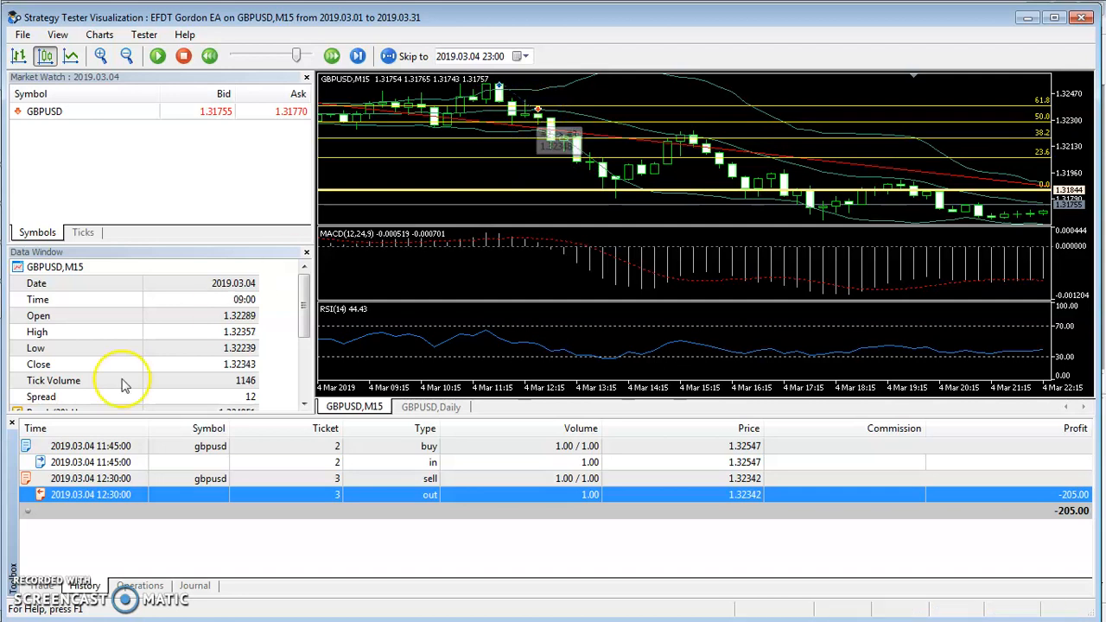
click(119, 448)
key(Down)
key(Down)
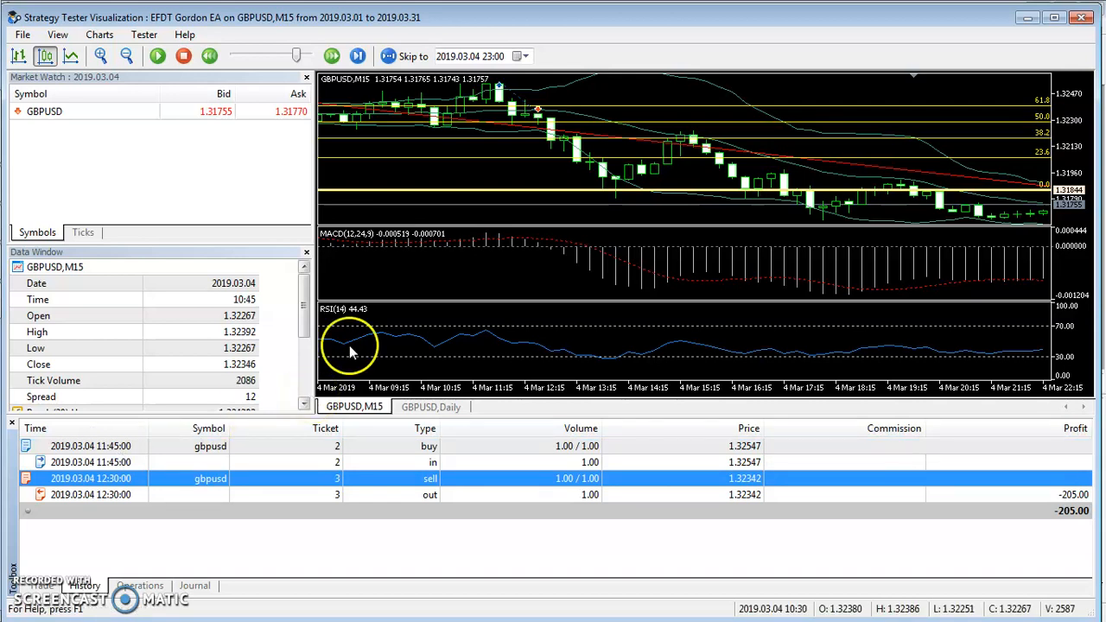
Display the GBPUSD Daily chart as candlesticks and turn off its grid
click(429, 406)
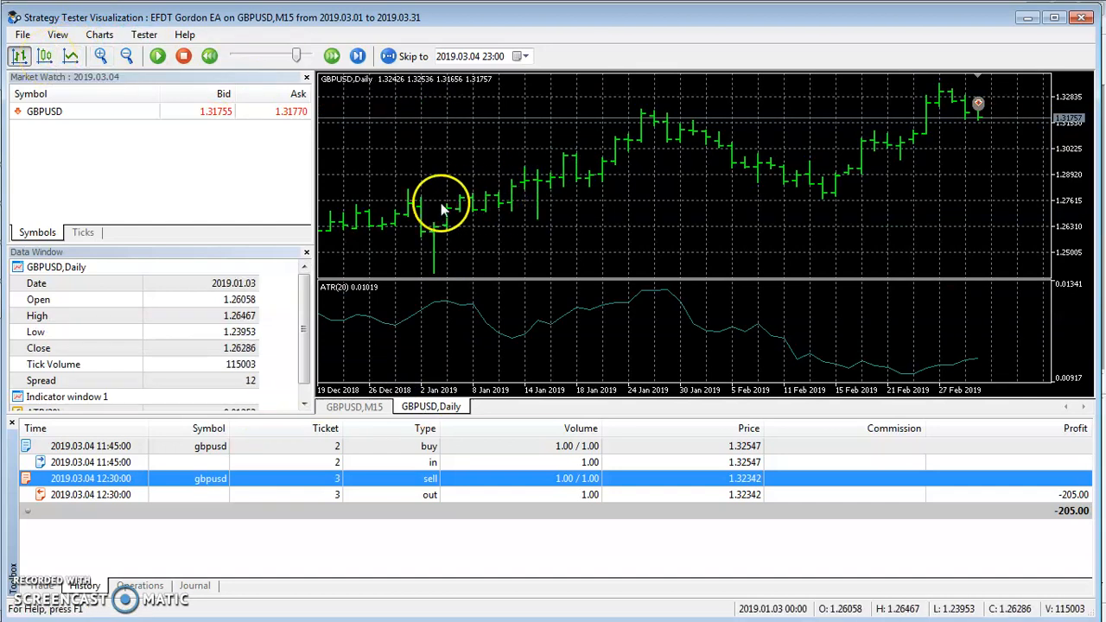
click(45, 56)
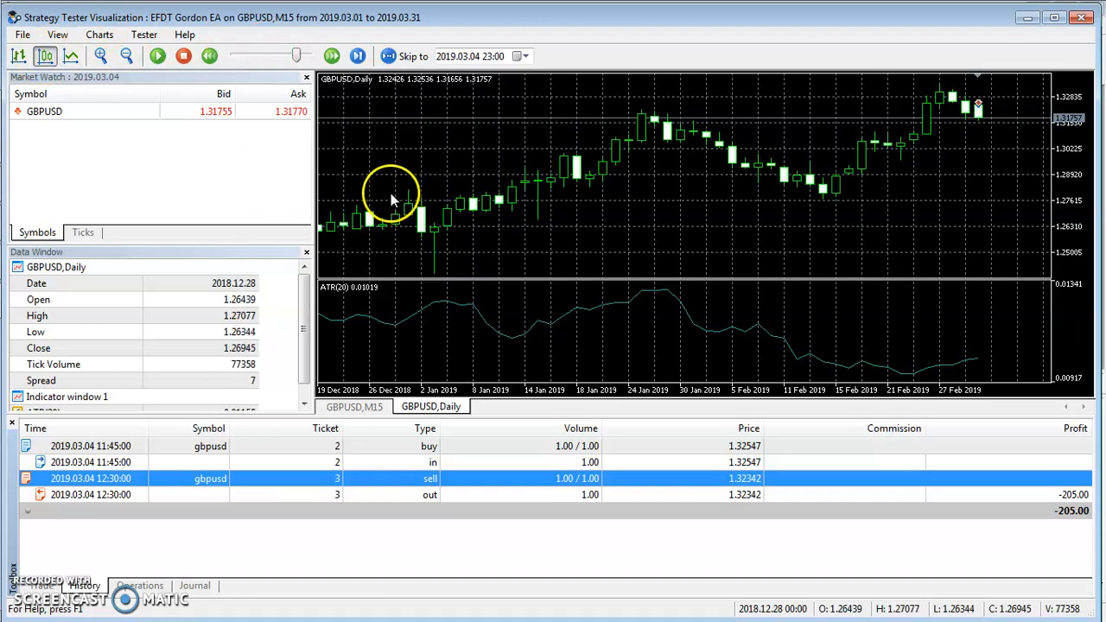
click(143, 37)
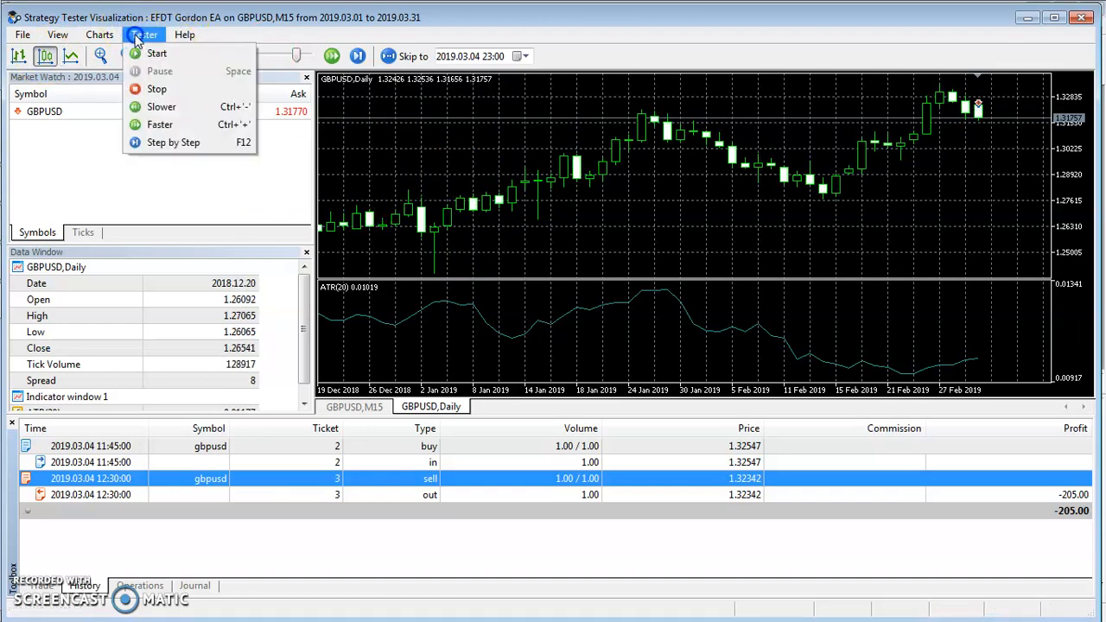
mouse_move(108, 41)
click(110, 181)
click(106, 39)
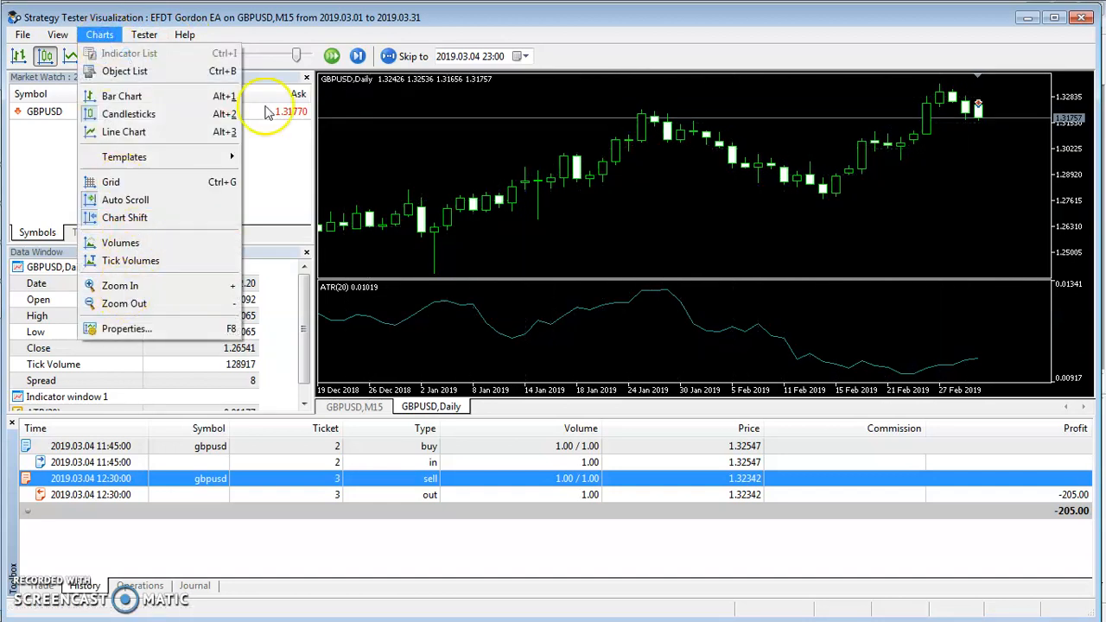
click(515, 18)
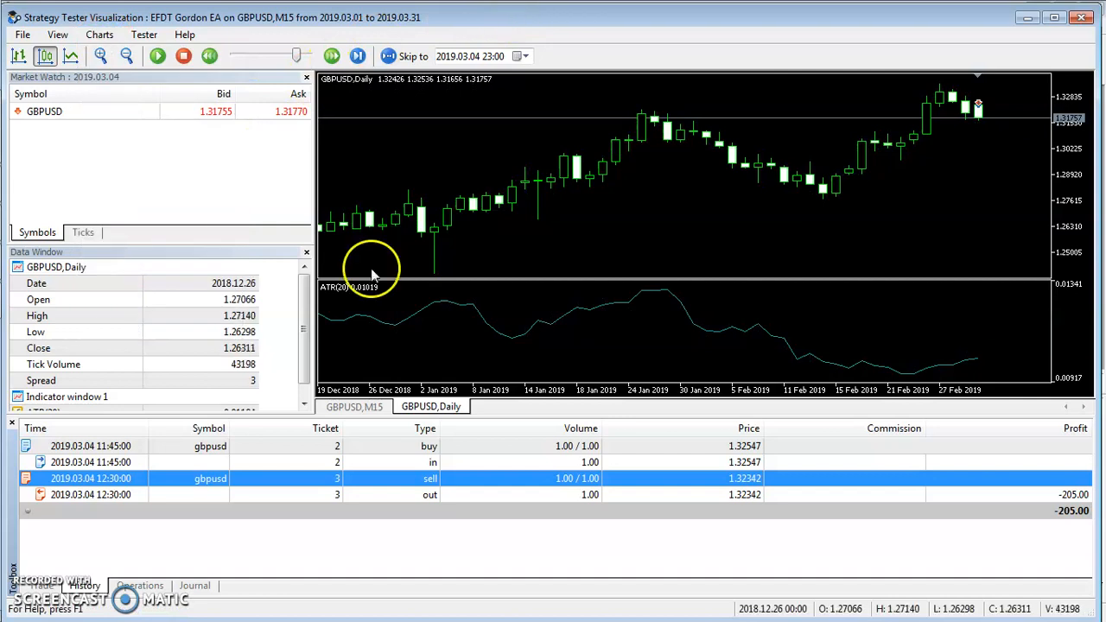
Examine the 4 March trades and Fibonacci lines on the GBPUSD M15 chart at different zoom levels and price scales
click(363, 406)
drag(555, 178, 626, 161)
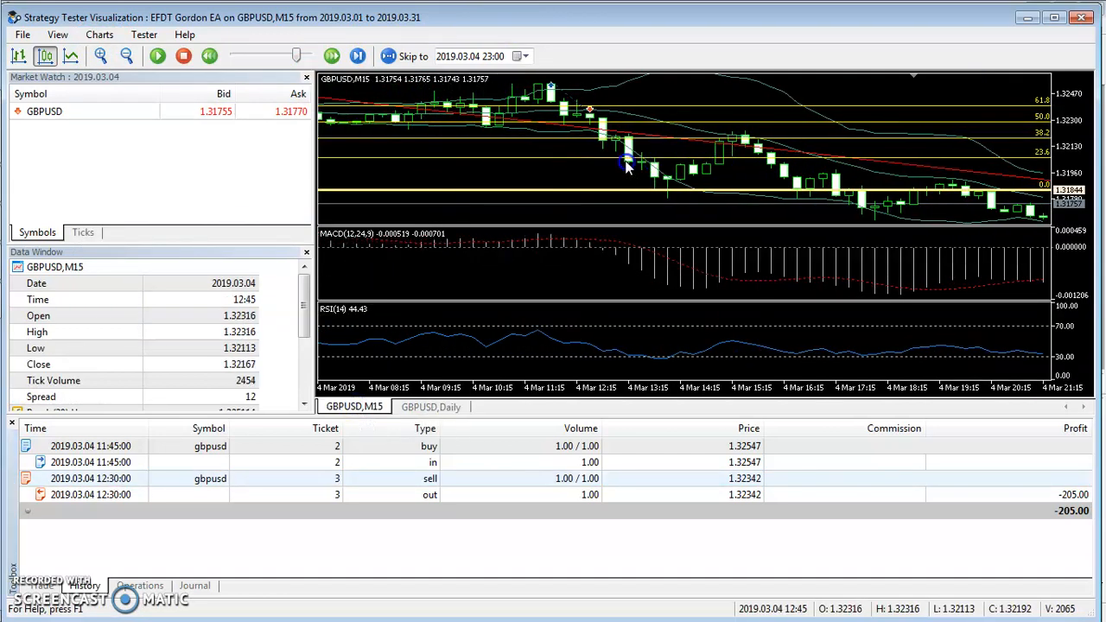
click(102, 57)
drag(910, 138, 730, 127)
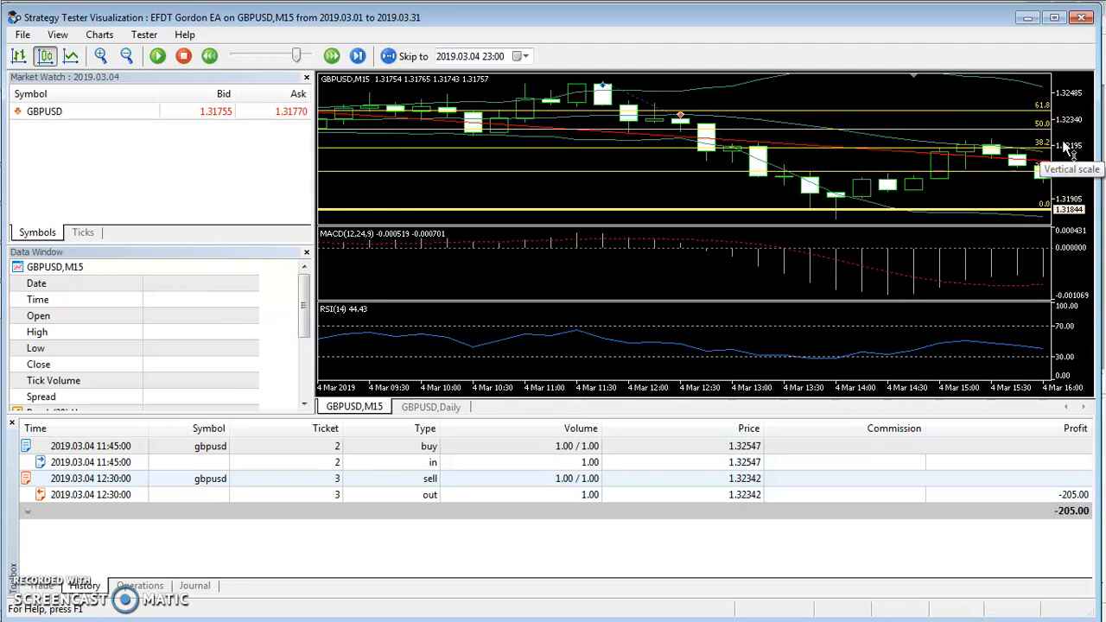
drag(1064, 117, 1069, 179)
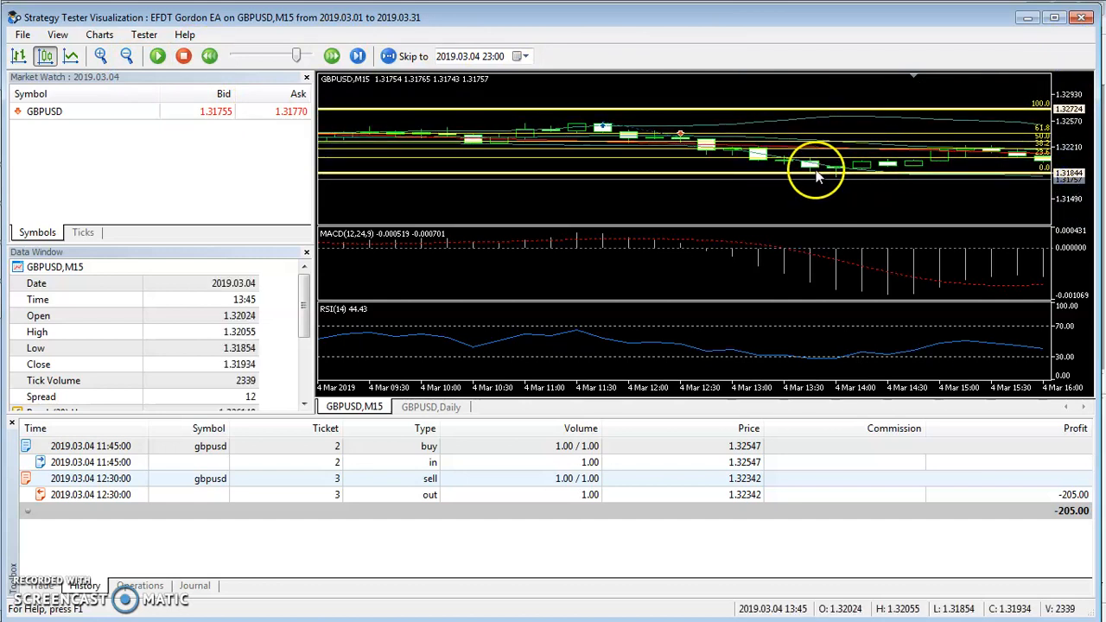
click(126, 55)
drag(1067, 178, 1075, 111)
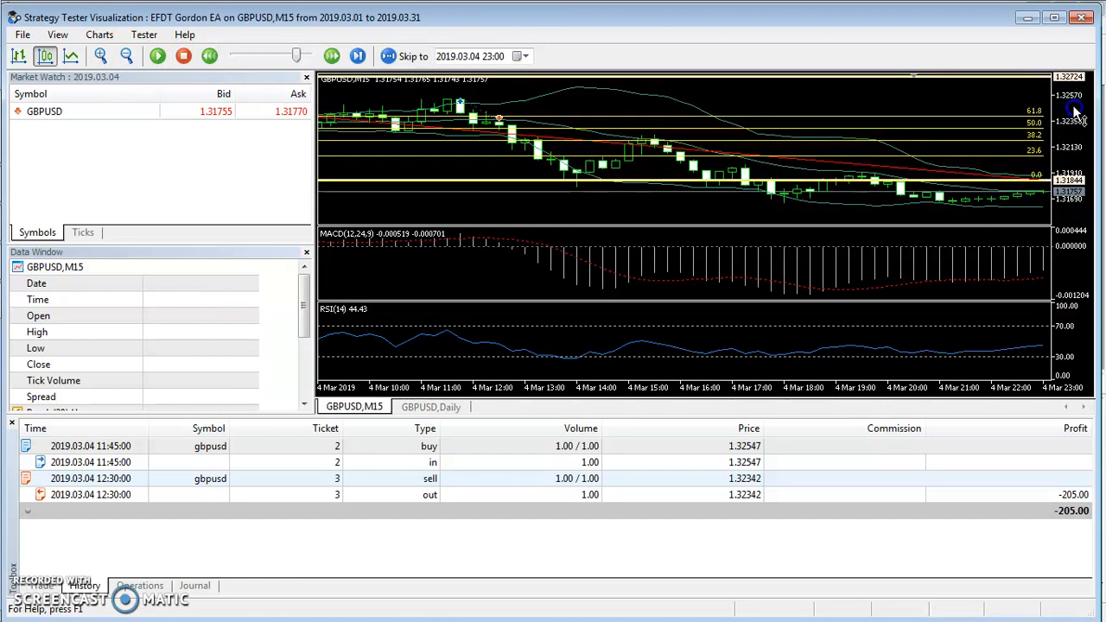
click(23, 34)
click(48, 39)
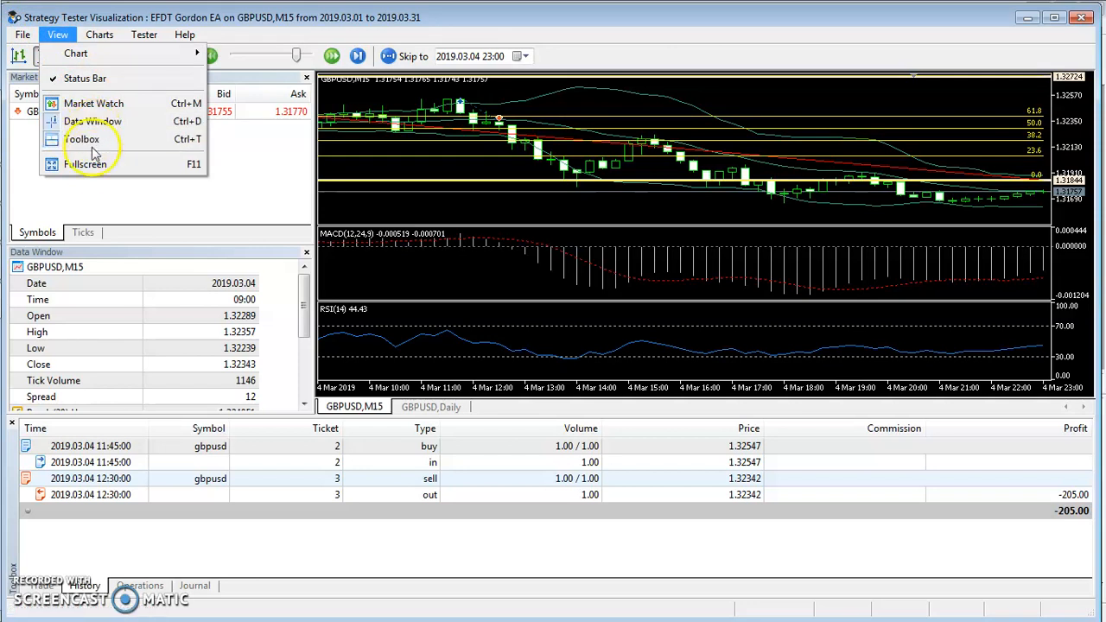
mouse_move(90, 34)
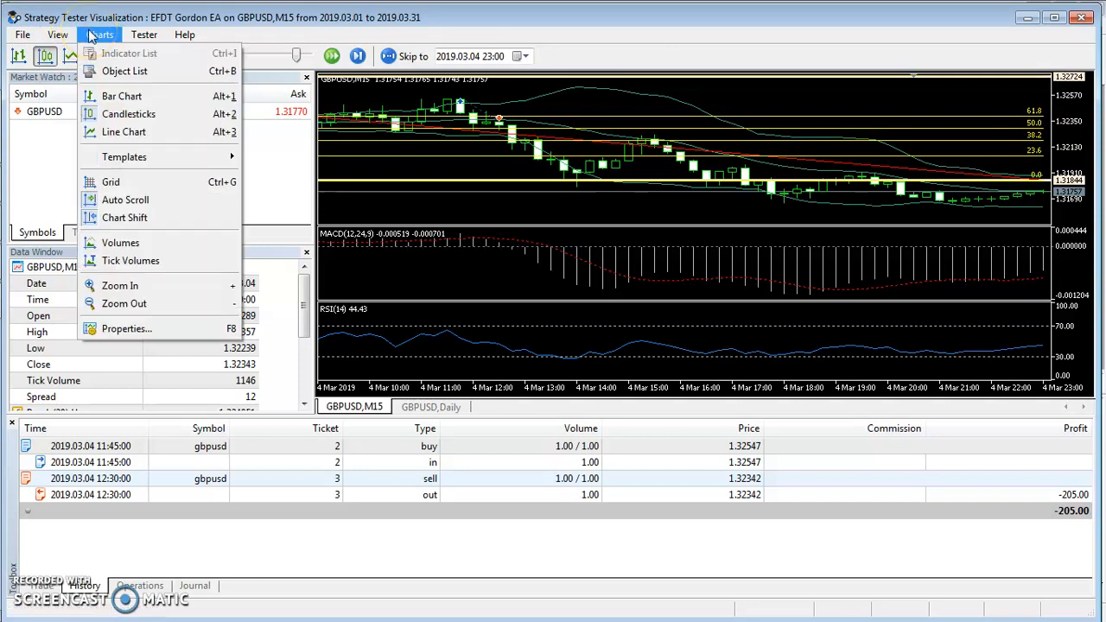
click(290, 24)
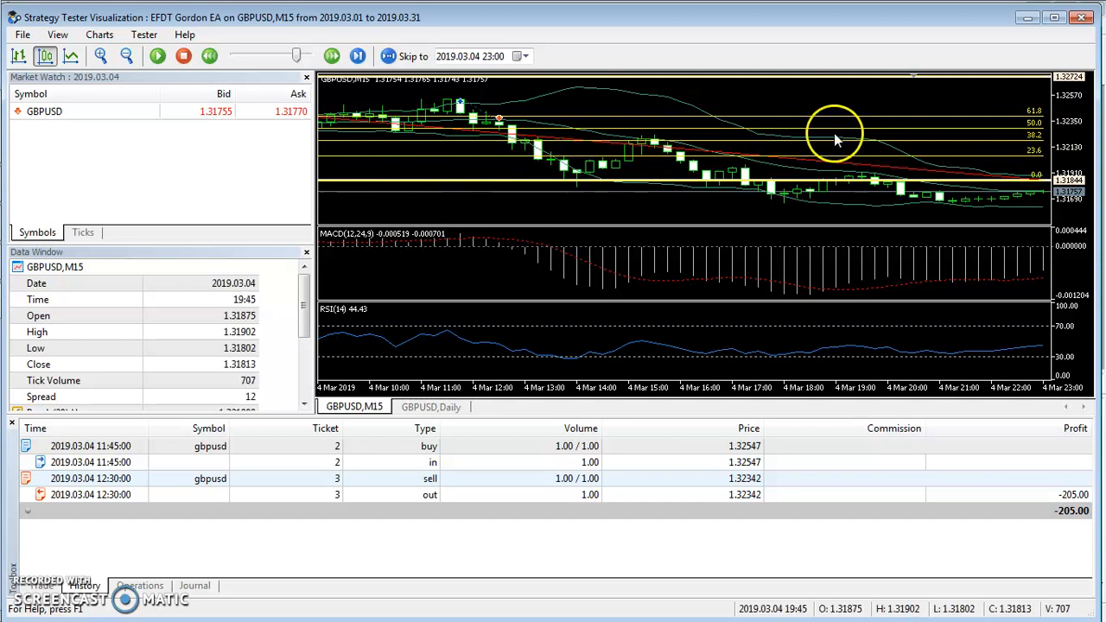
Compress the M15 chart's price scale slightly to fit the 100.0 Fibonacci level
drag(1072, 94, 1077, 111)
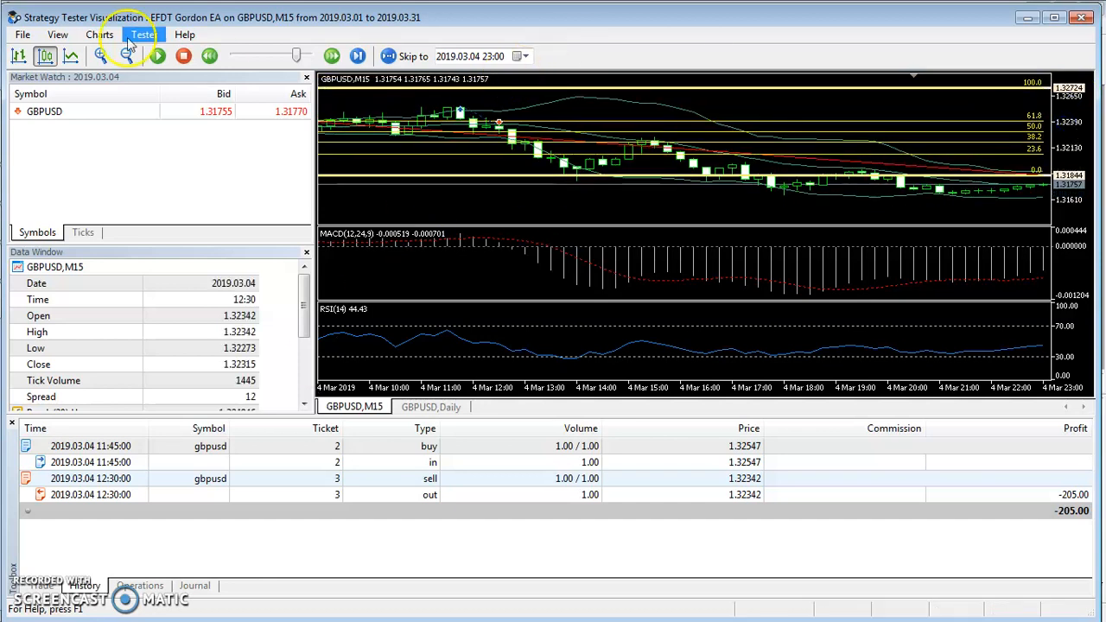